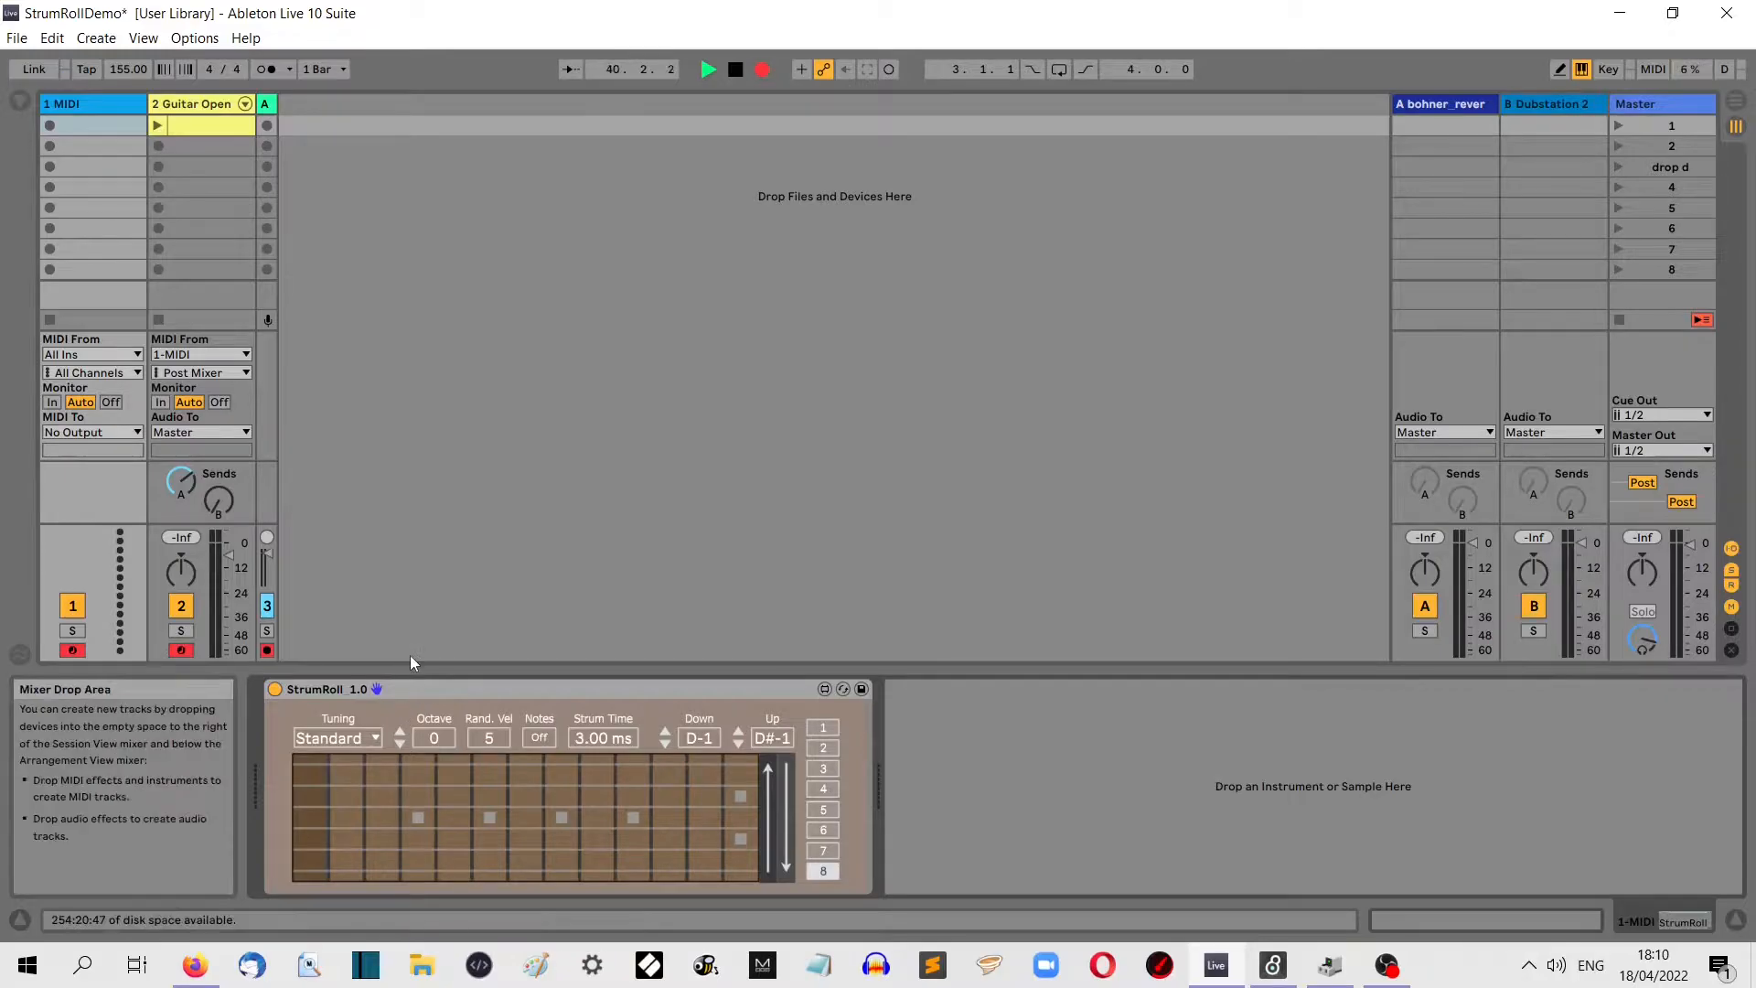
# Step: Inspect the notes of the Guitar Open track's first clip, then play the clip and stop it
pyautogui.doubleClick(209, 124)
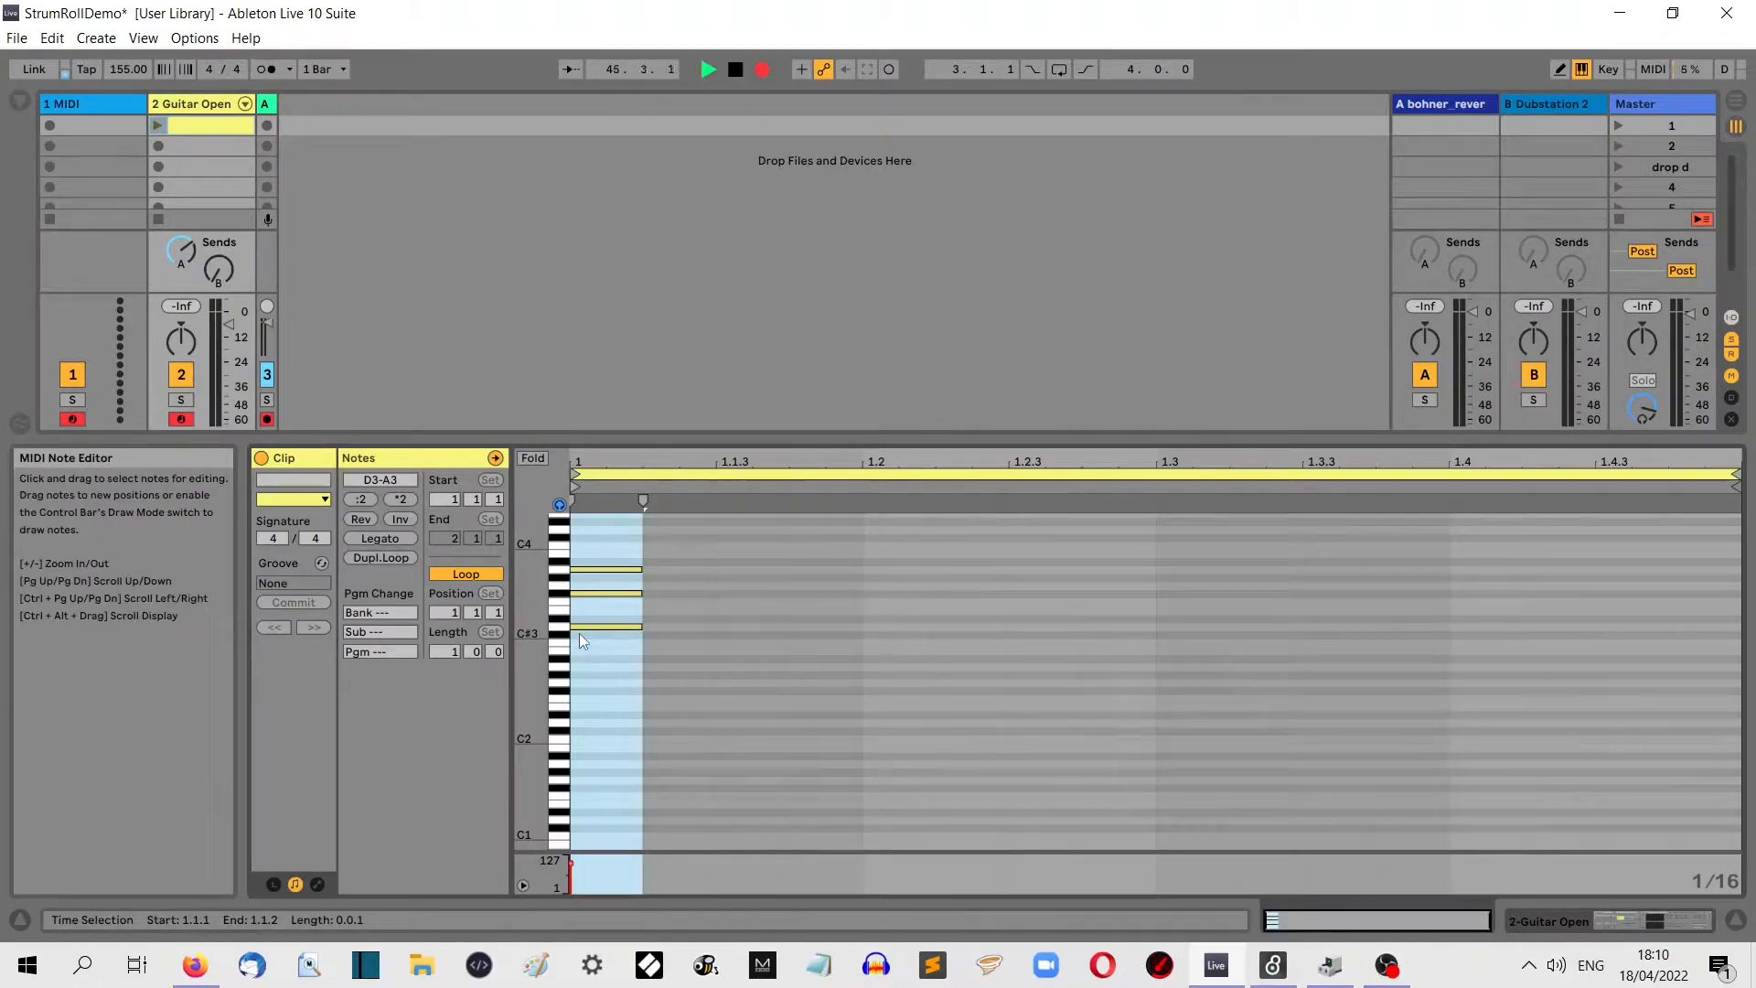
pyautogui.doubleClick(197, 104)
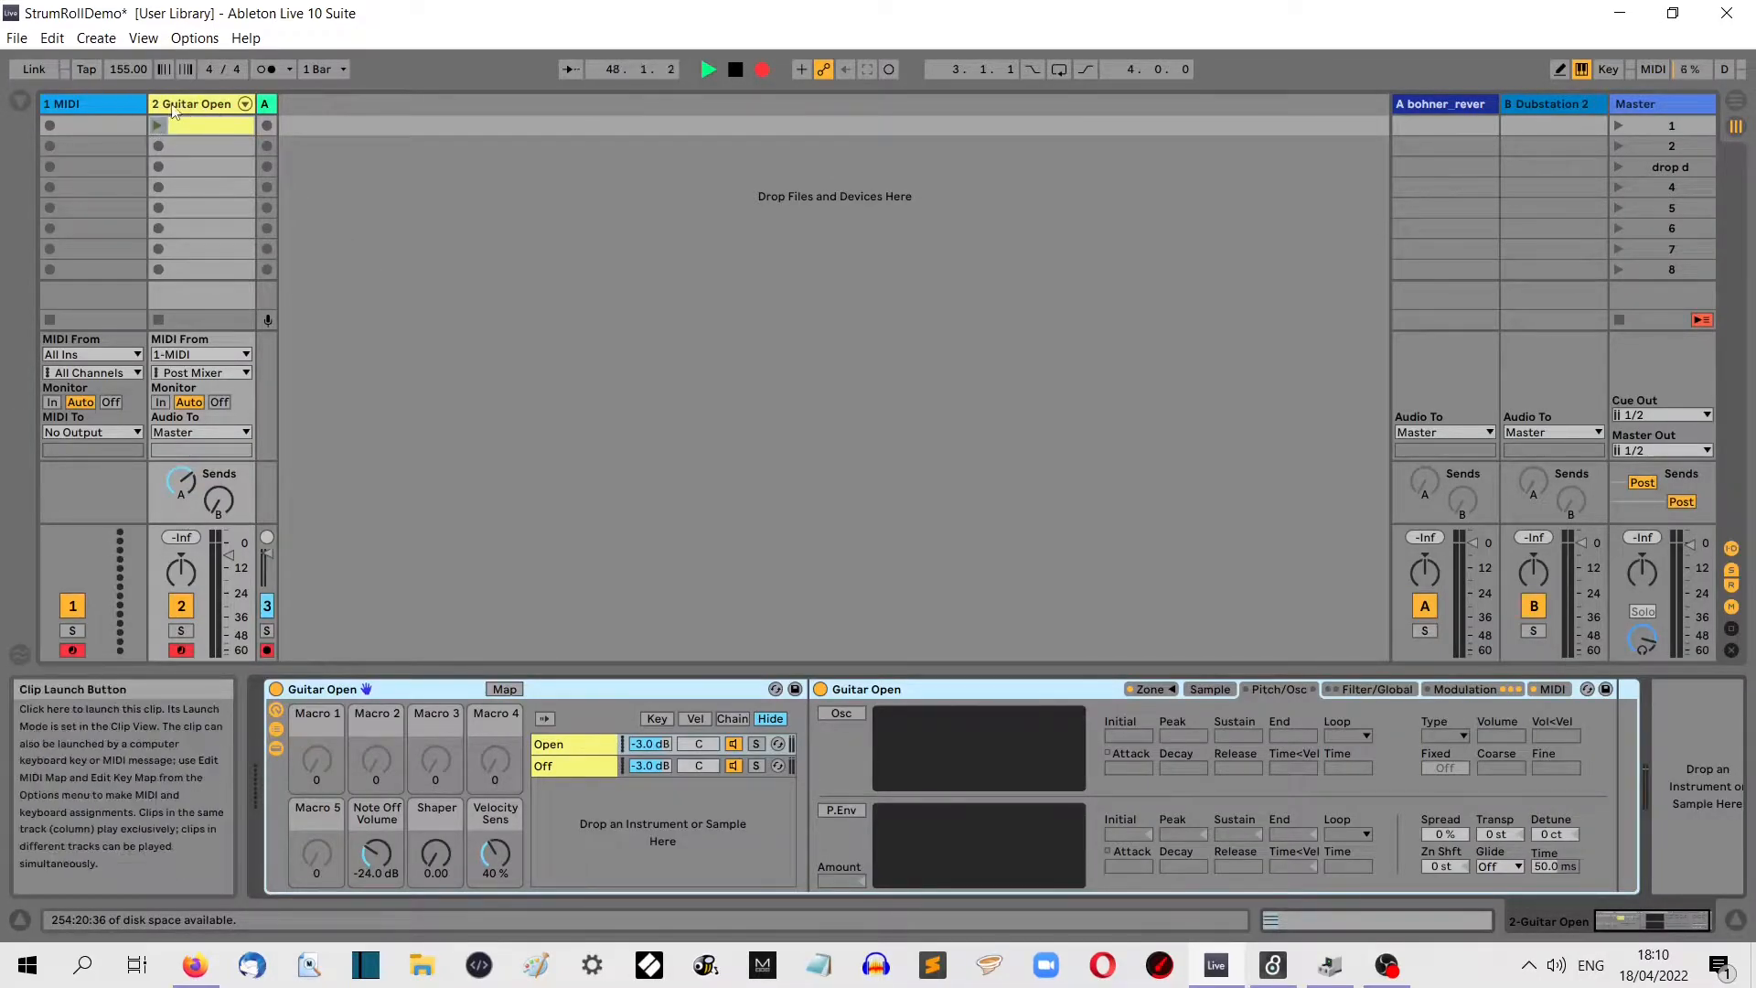
pyautogui.click(190, 129)
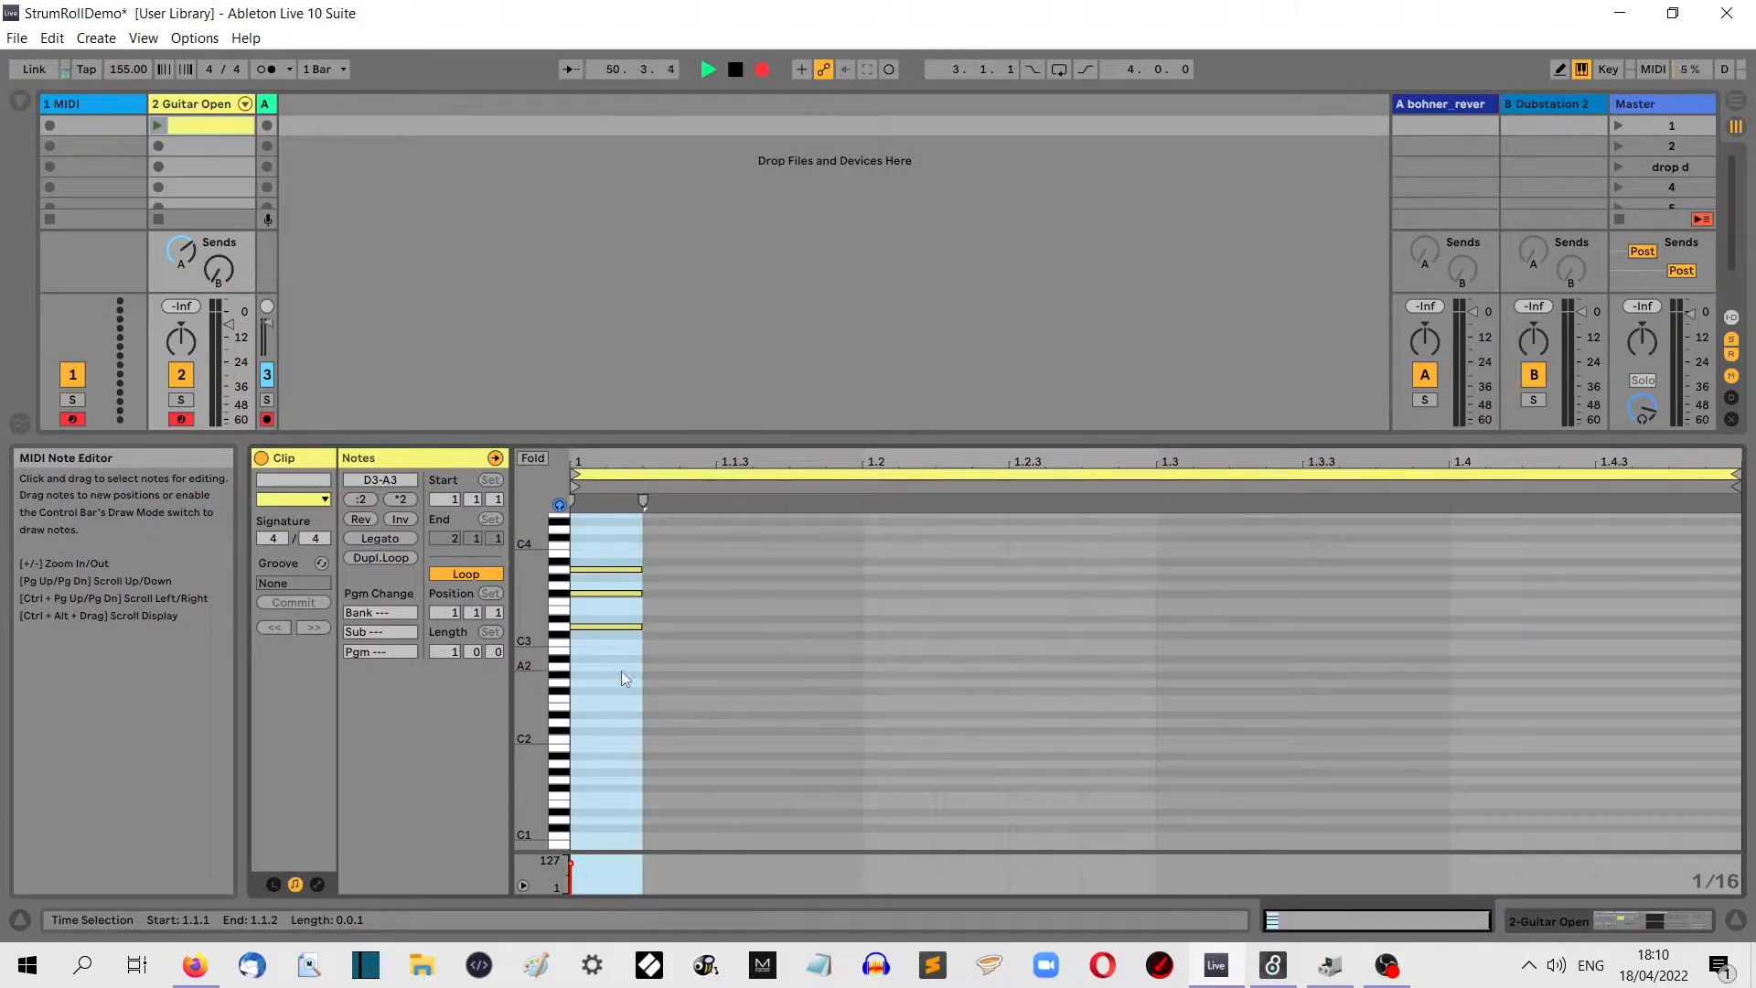
pyautogui.click(157, 125)
pyautogui.click(156, 218)
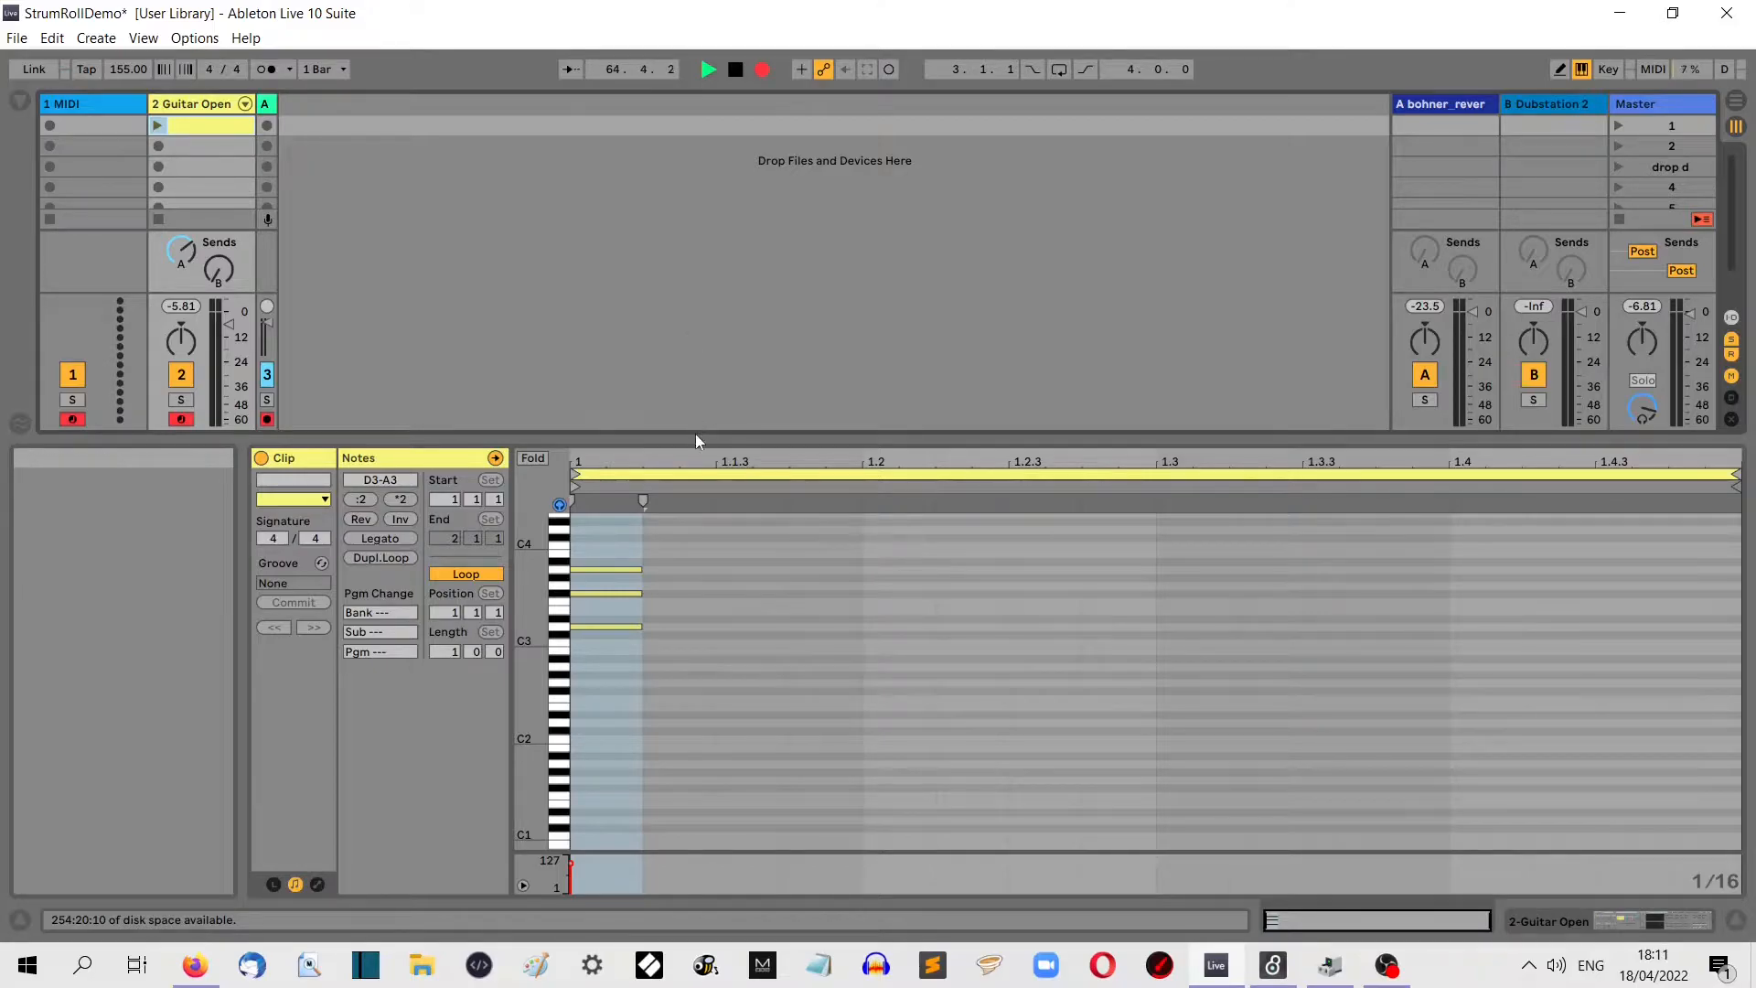
# Step: Show the StrumRoll device on the 1 MIDI track, then switch to Firefox and check the diagrams for "guitar d chord"
pyautogui.doubleClick(102, 106)
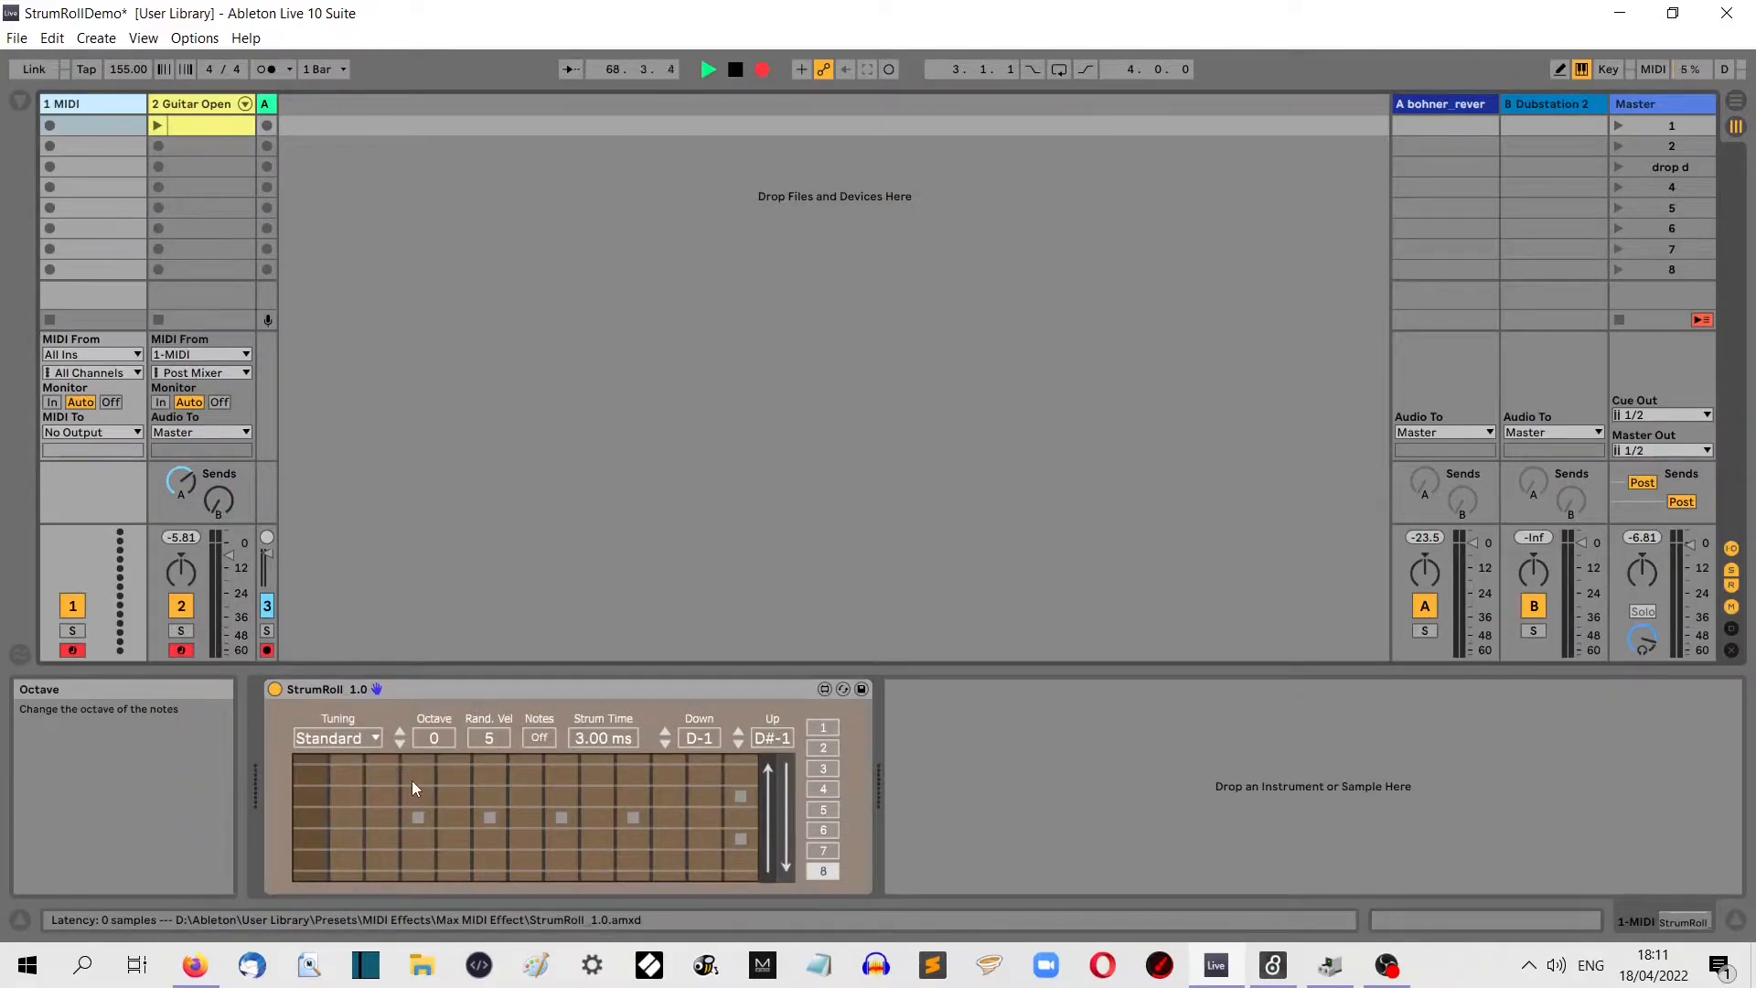
pyautogui.click(197, 967)
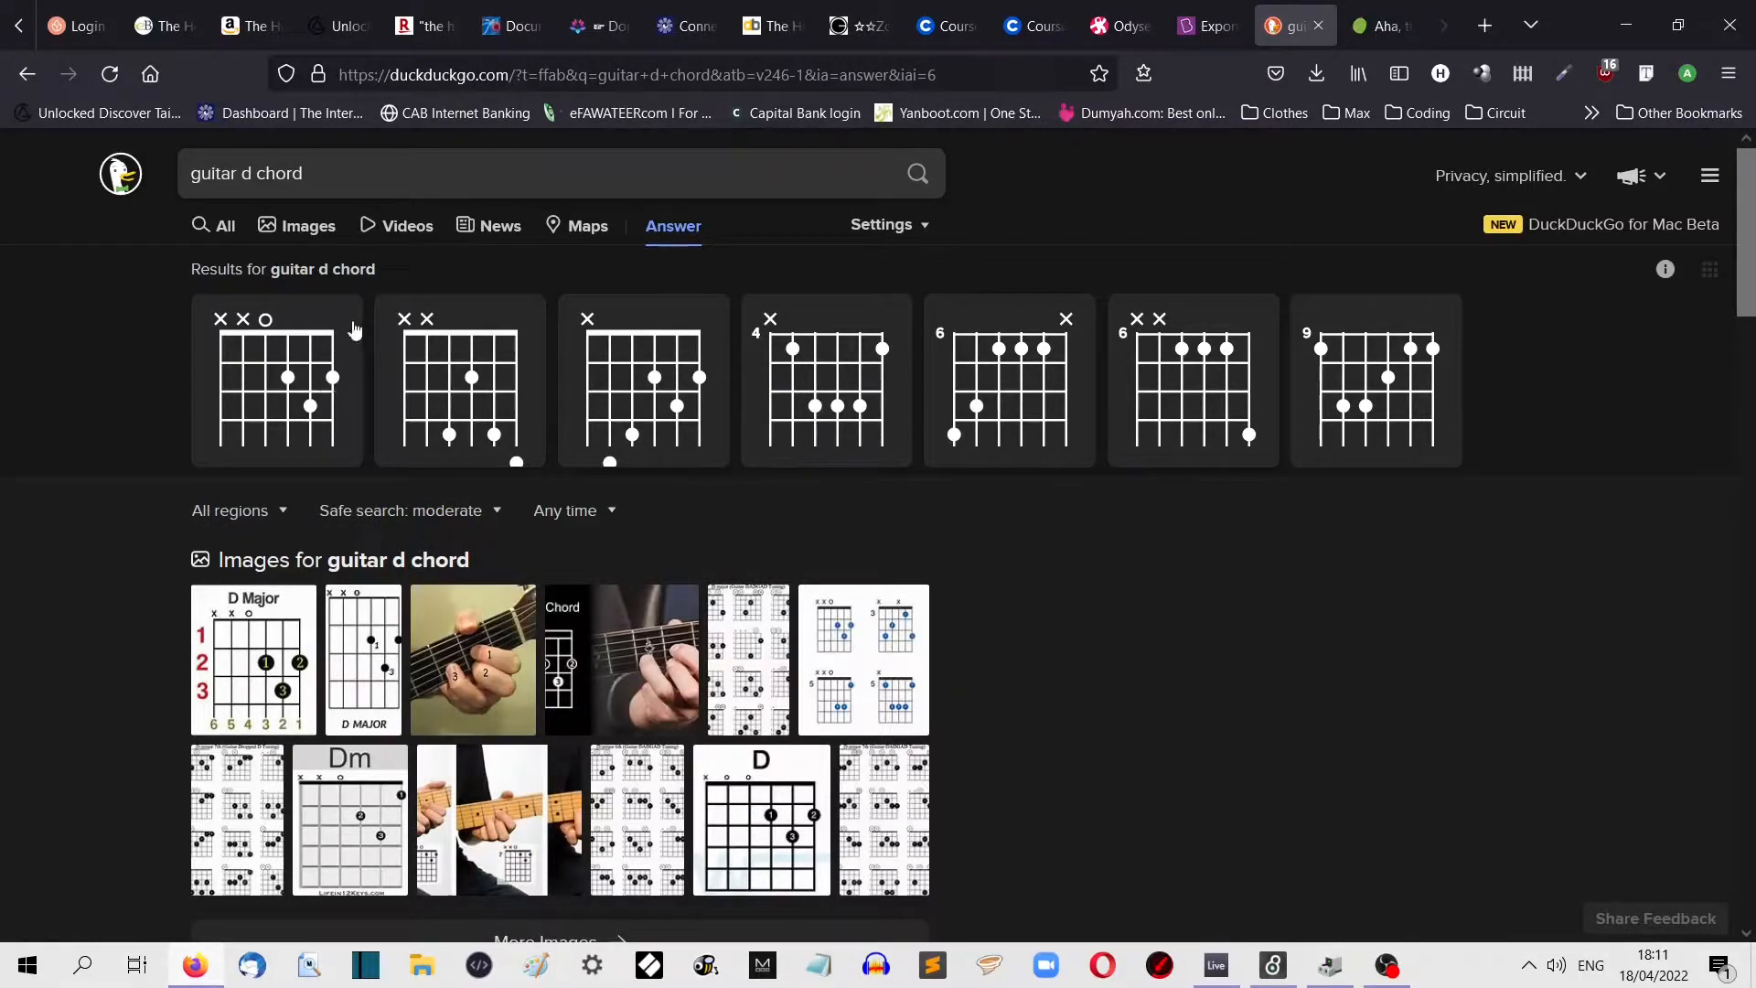
pyautogui.click(306, 174)
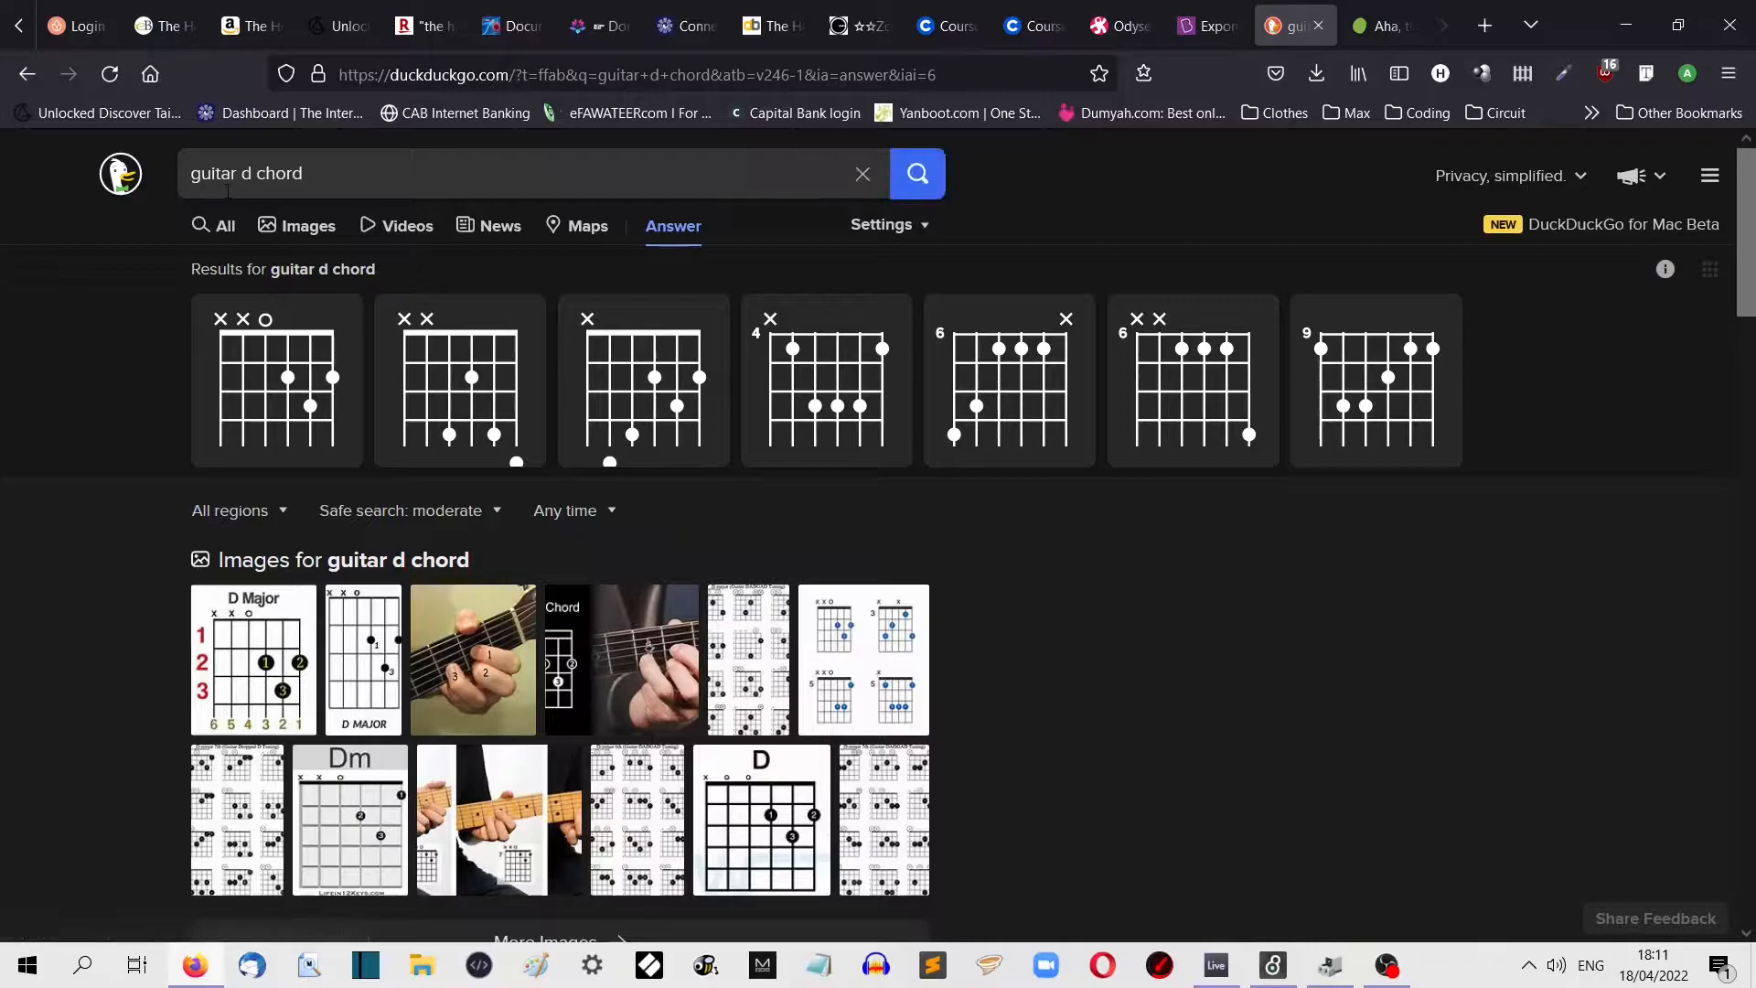
pyautogui.moveTo(307, 174); pyautogui.dragTo(182, 174)
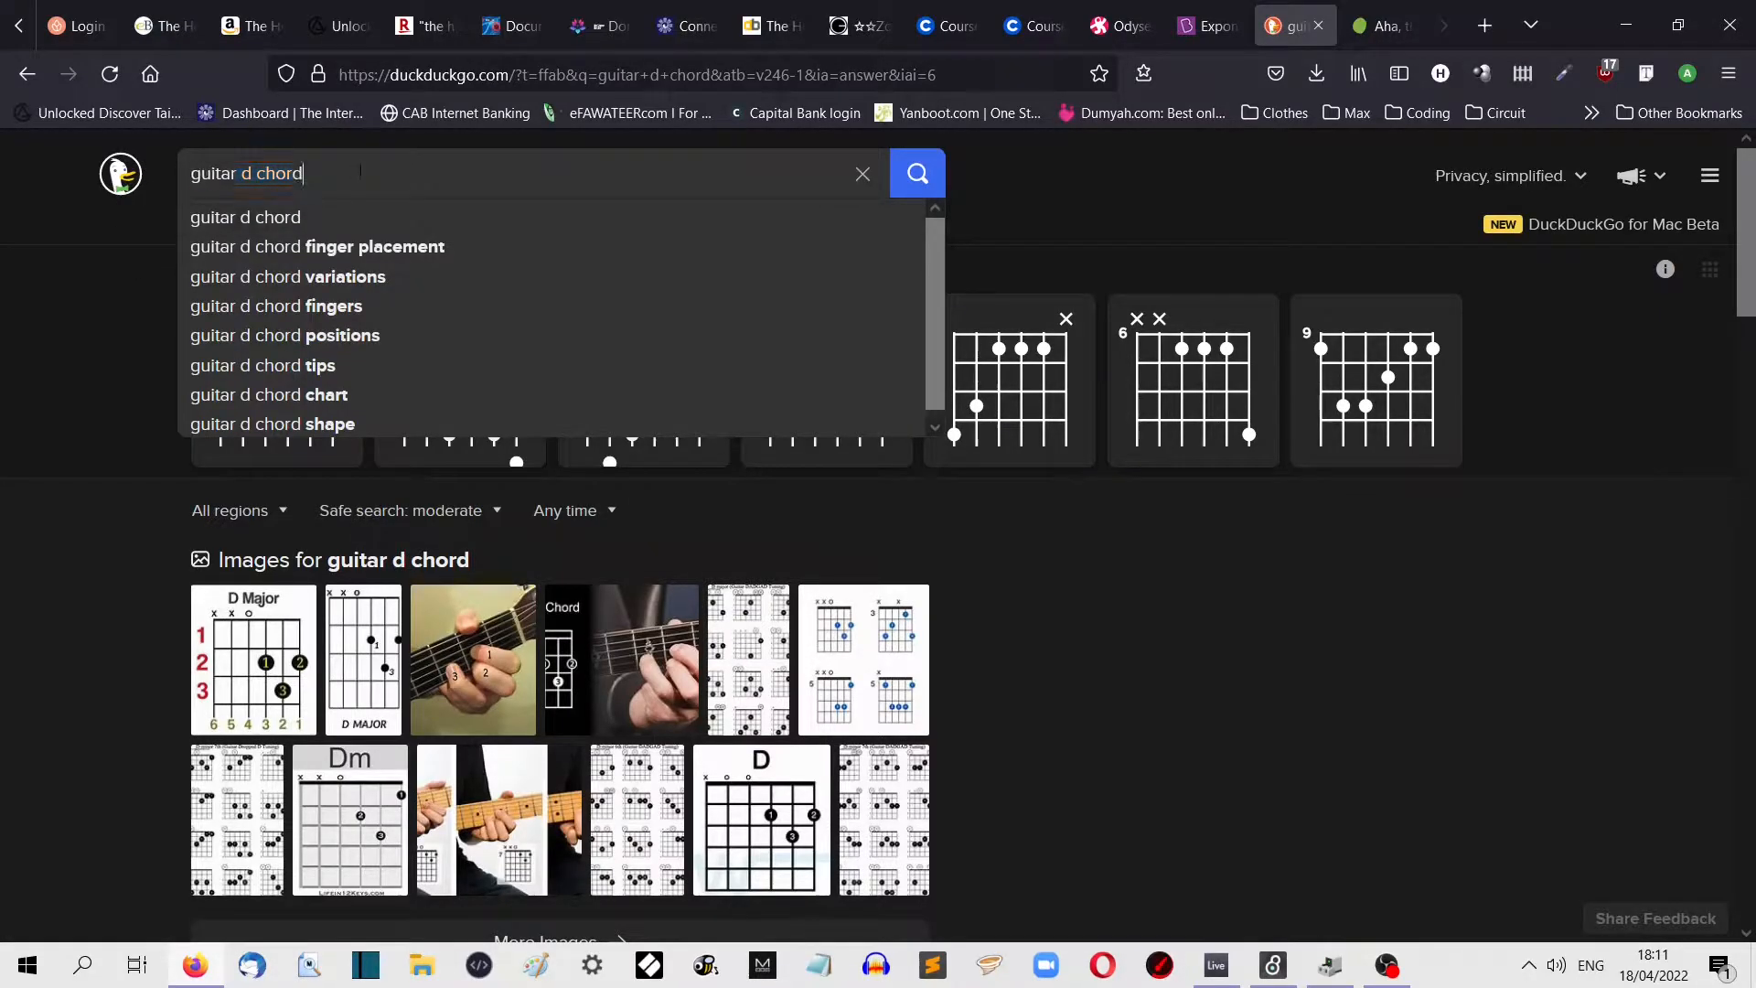
pyautogui.click(1222, 556)
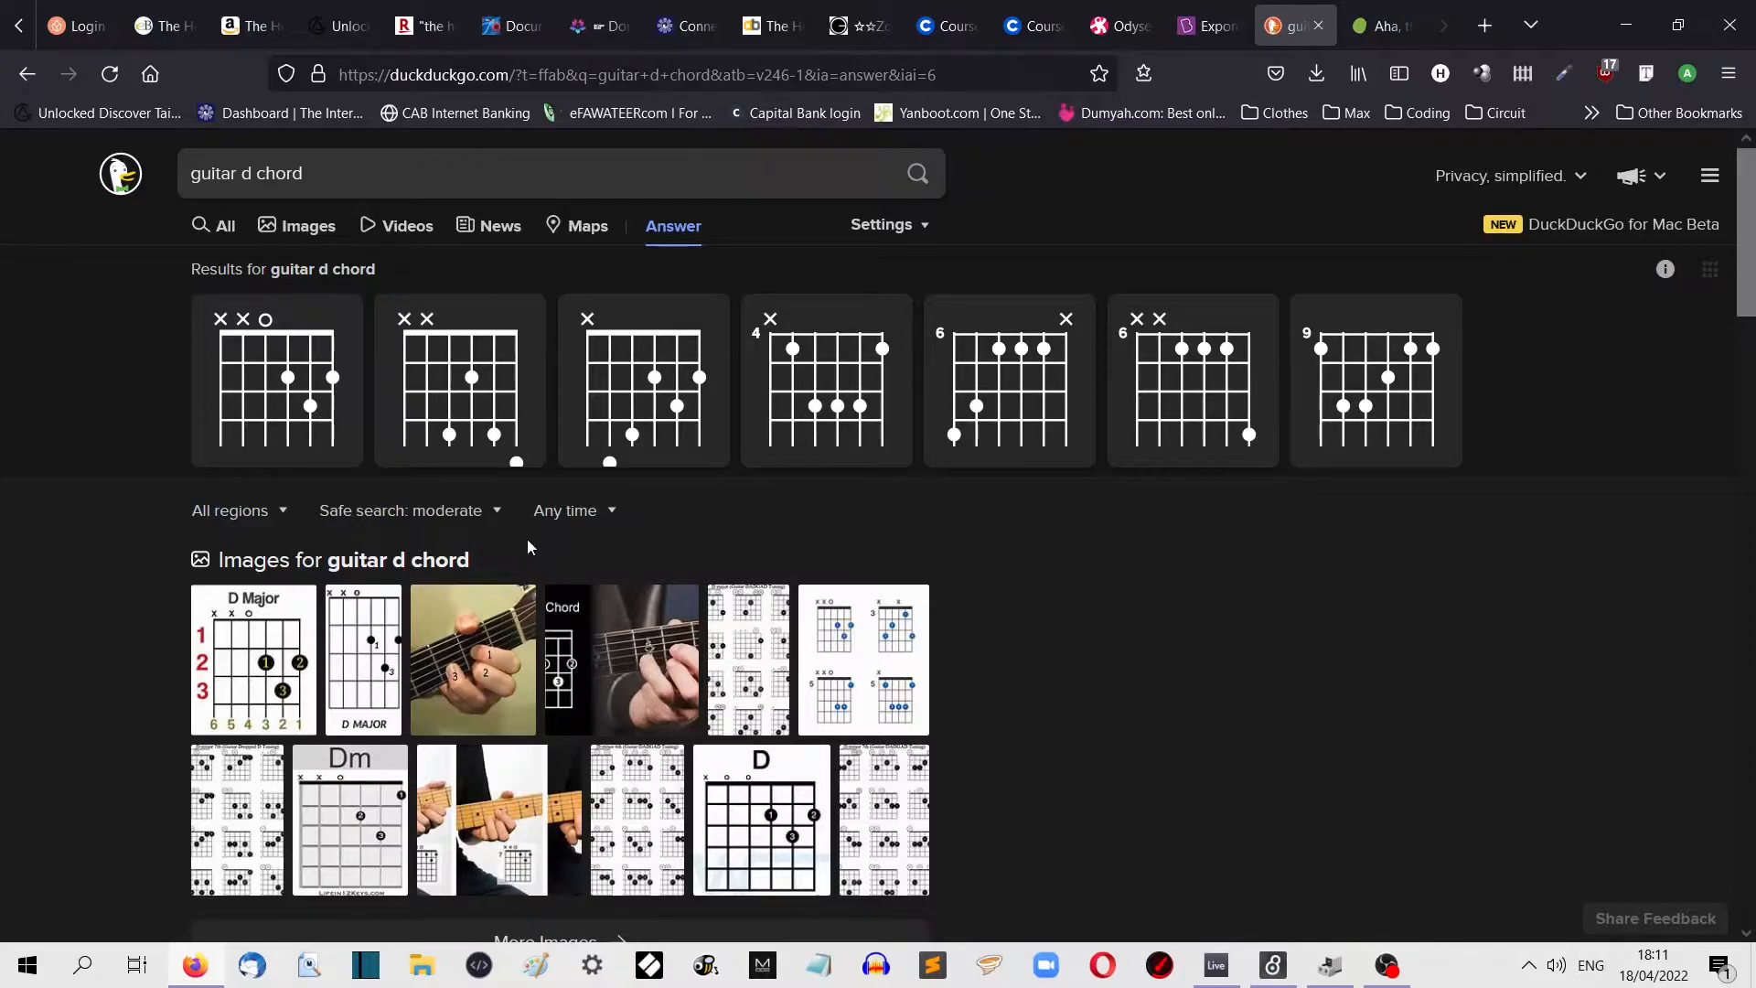
# Step: Switch back to Ableton Live and enter the open D chord in StrumRoll's slot 8: fourth string open, top three strings at frets 2, 3, 2
pyautogui.moveTo(1275, 975)
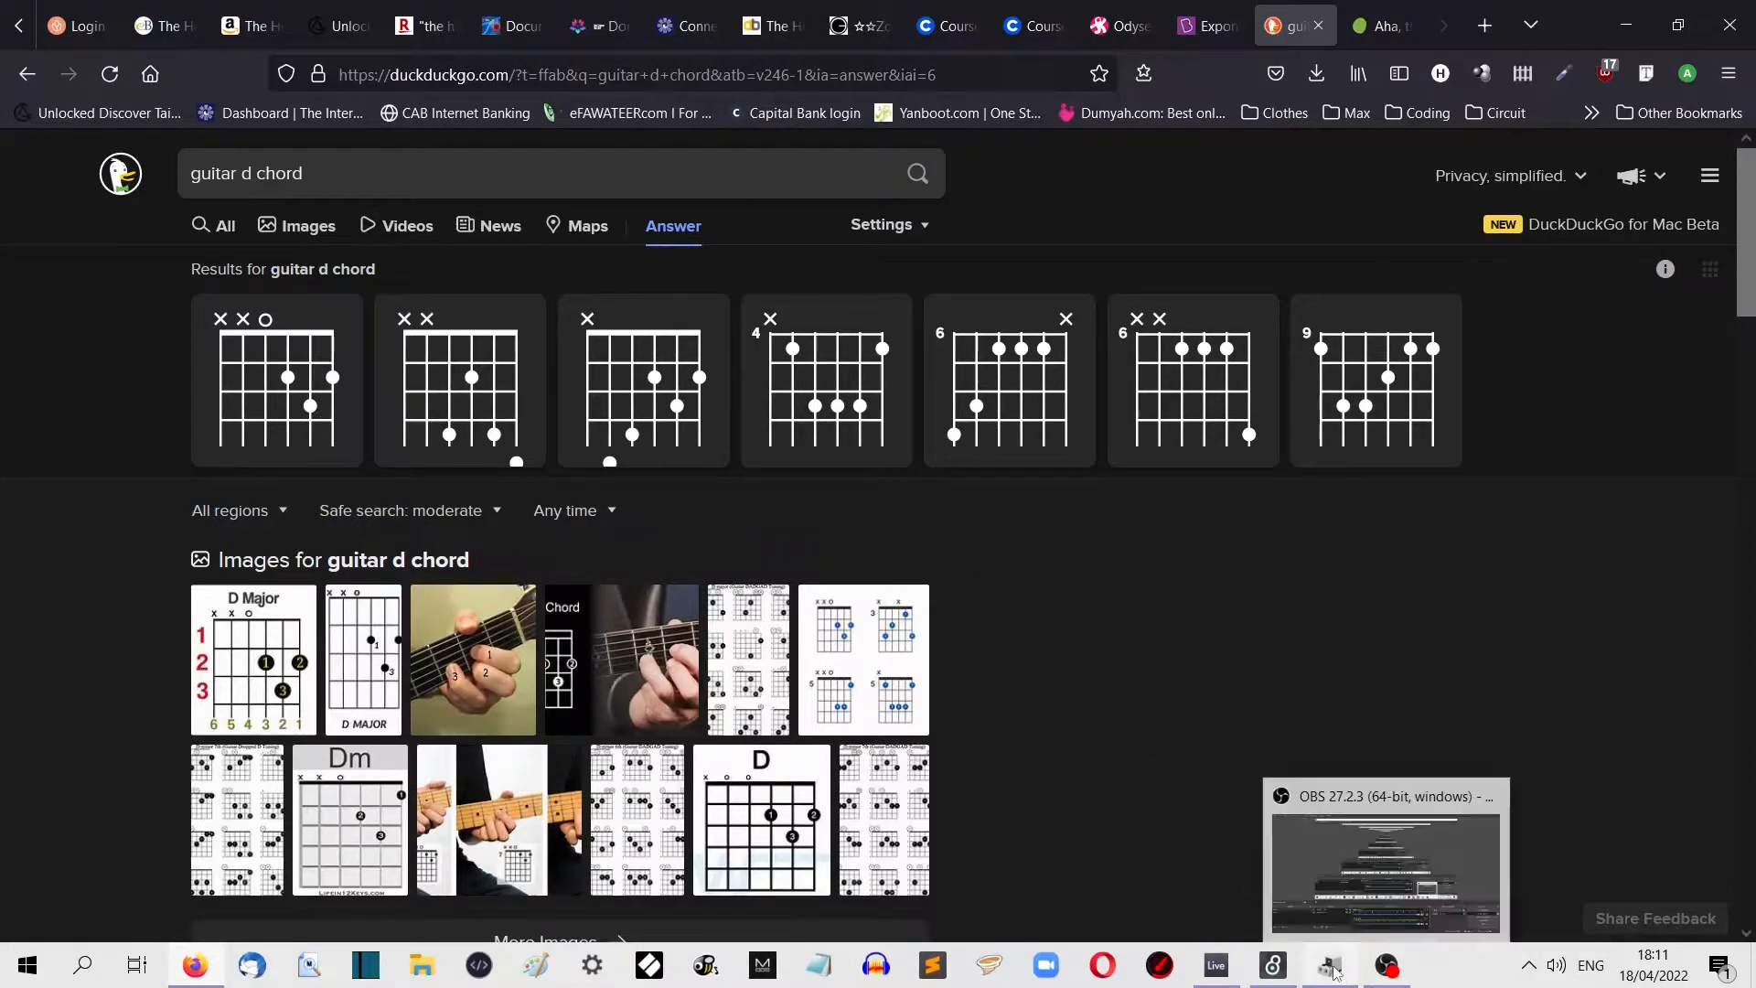
pyautogui.click(1216, 966)
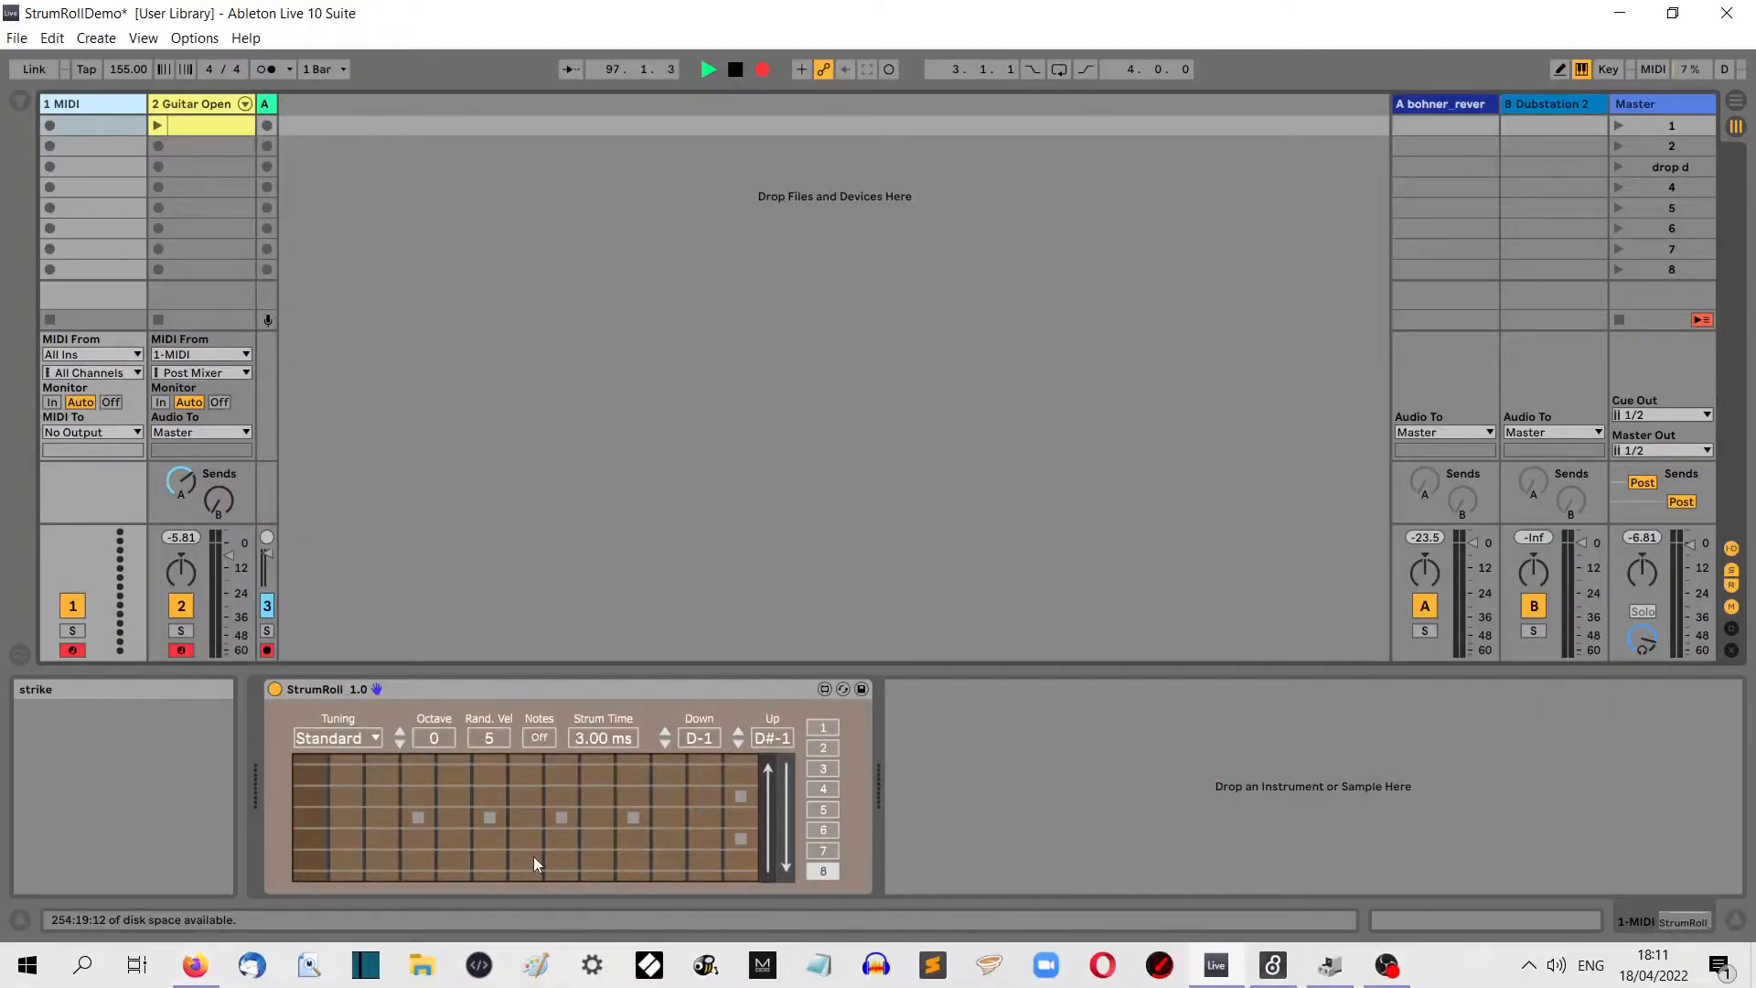
pyautogui.click(316, 827)
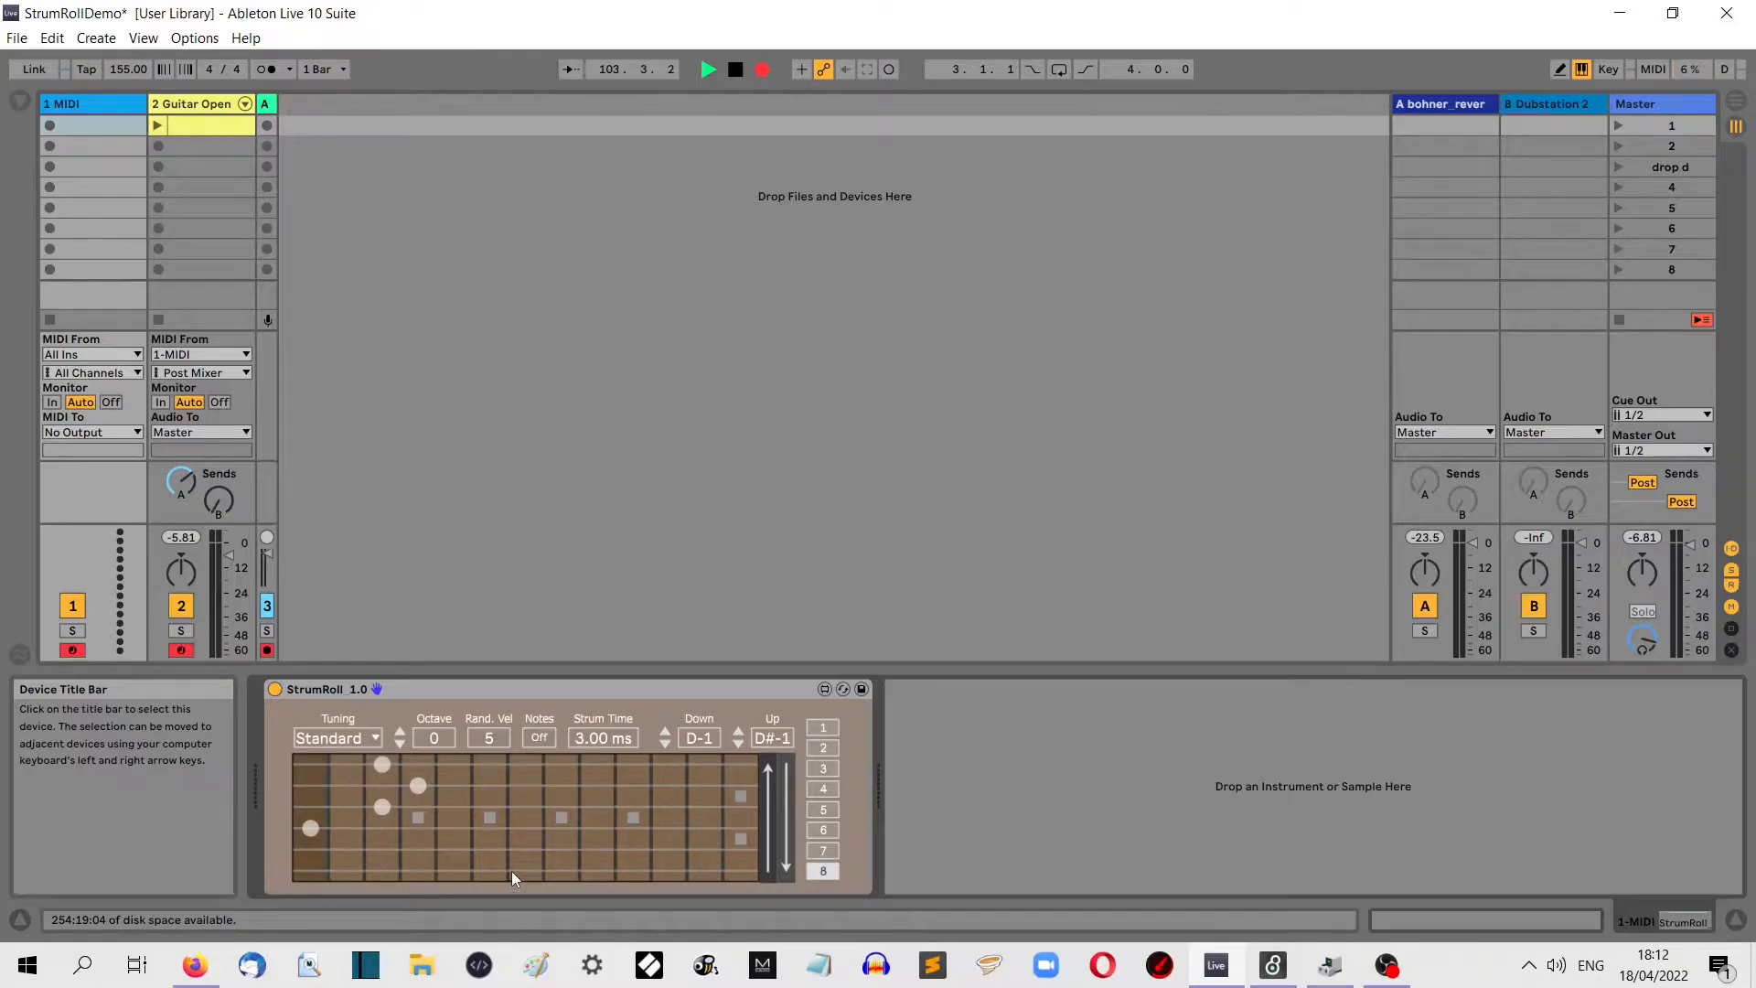
# Step: Audition the chord with up strums, play the Guitar Open clip for comparison, and return to the 1 MIDI track's device
pyautogui.click(768, 814)
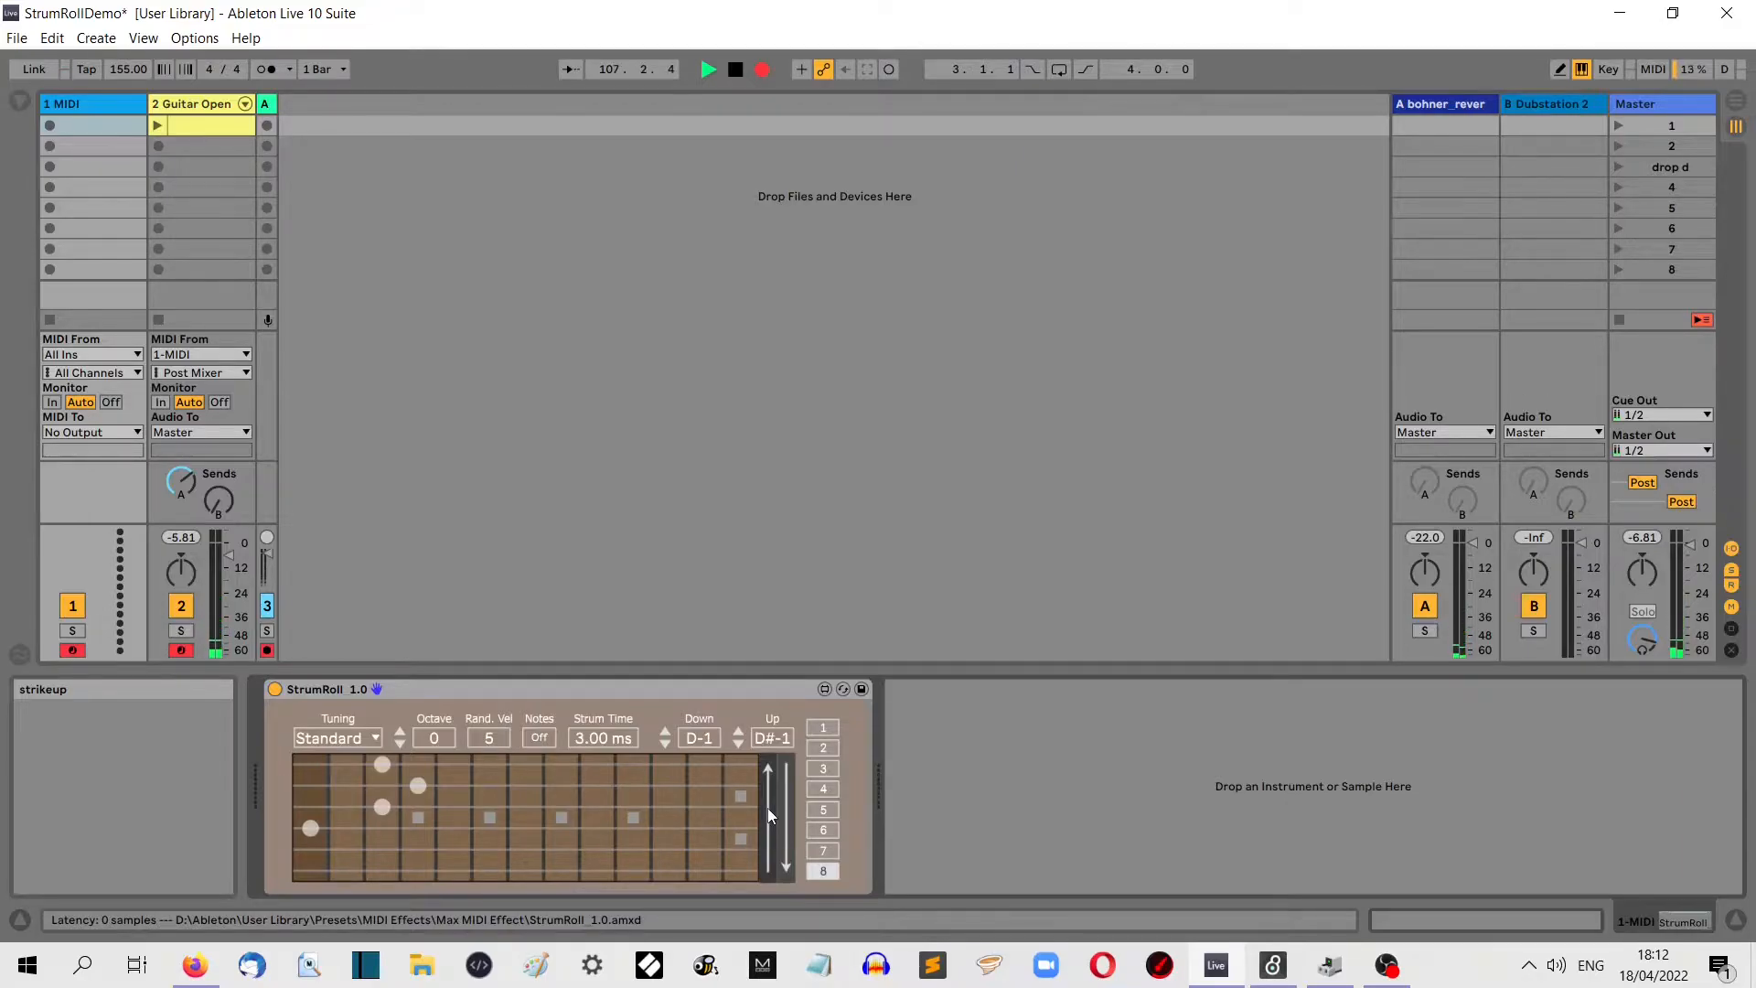
pyautogui.click(766, 809)
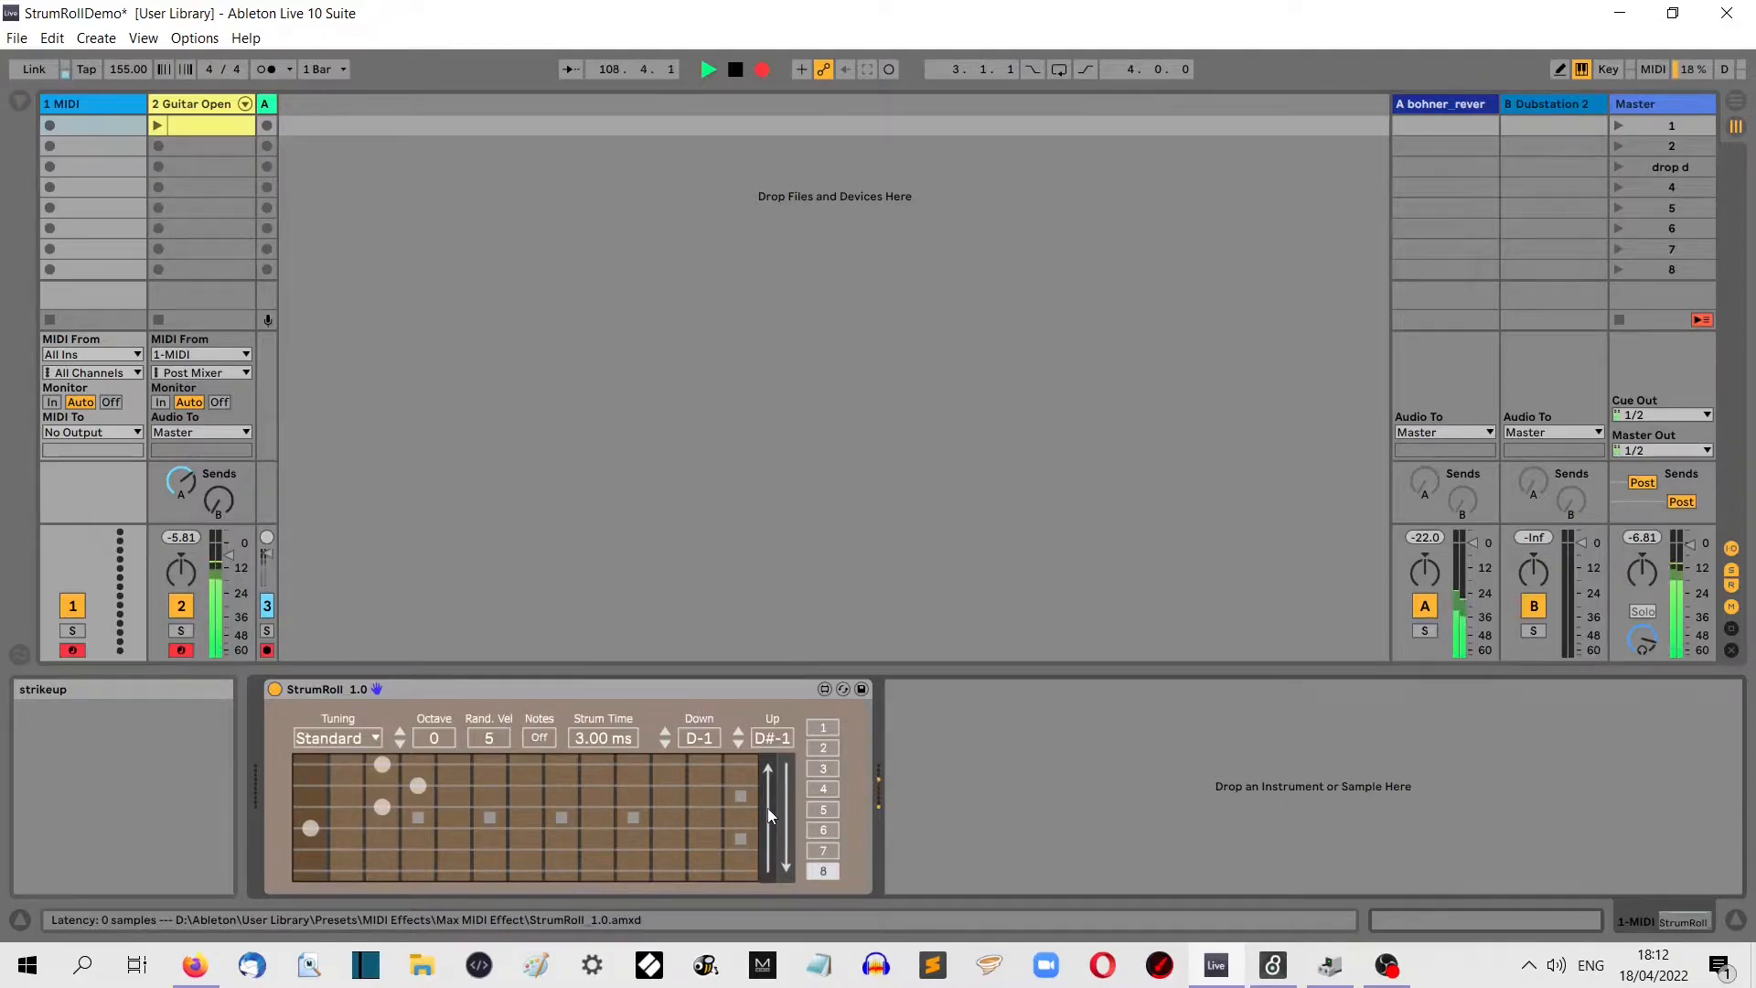
pyautogui.click(159, 127)
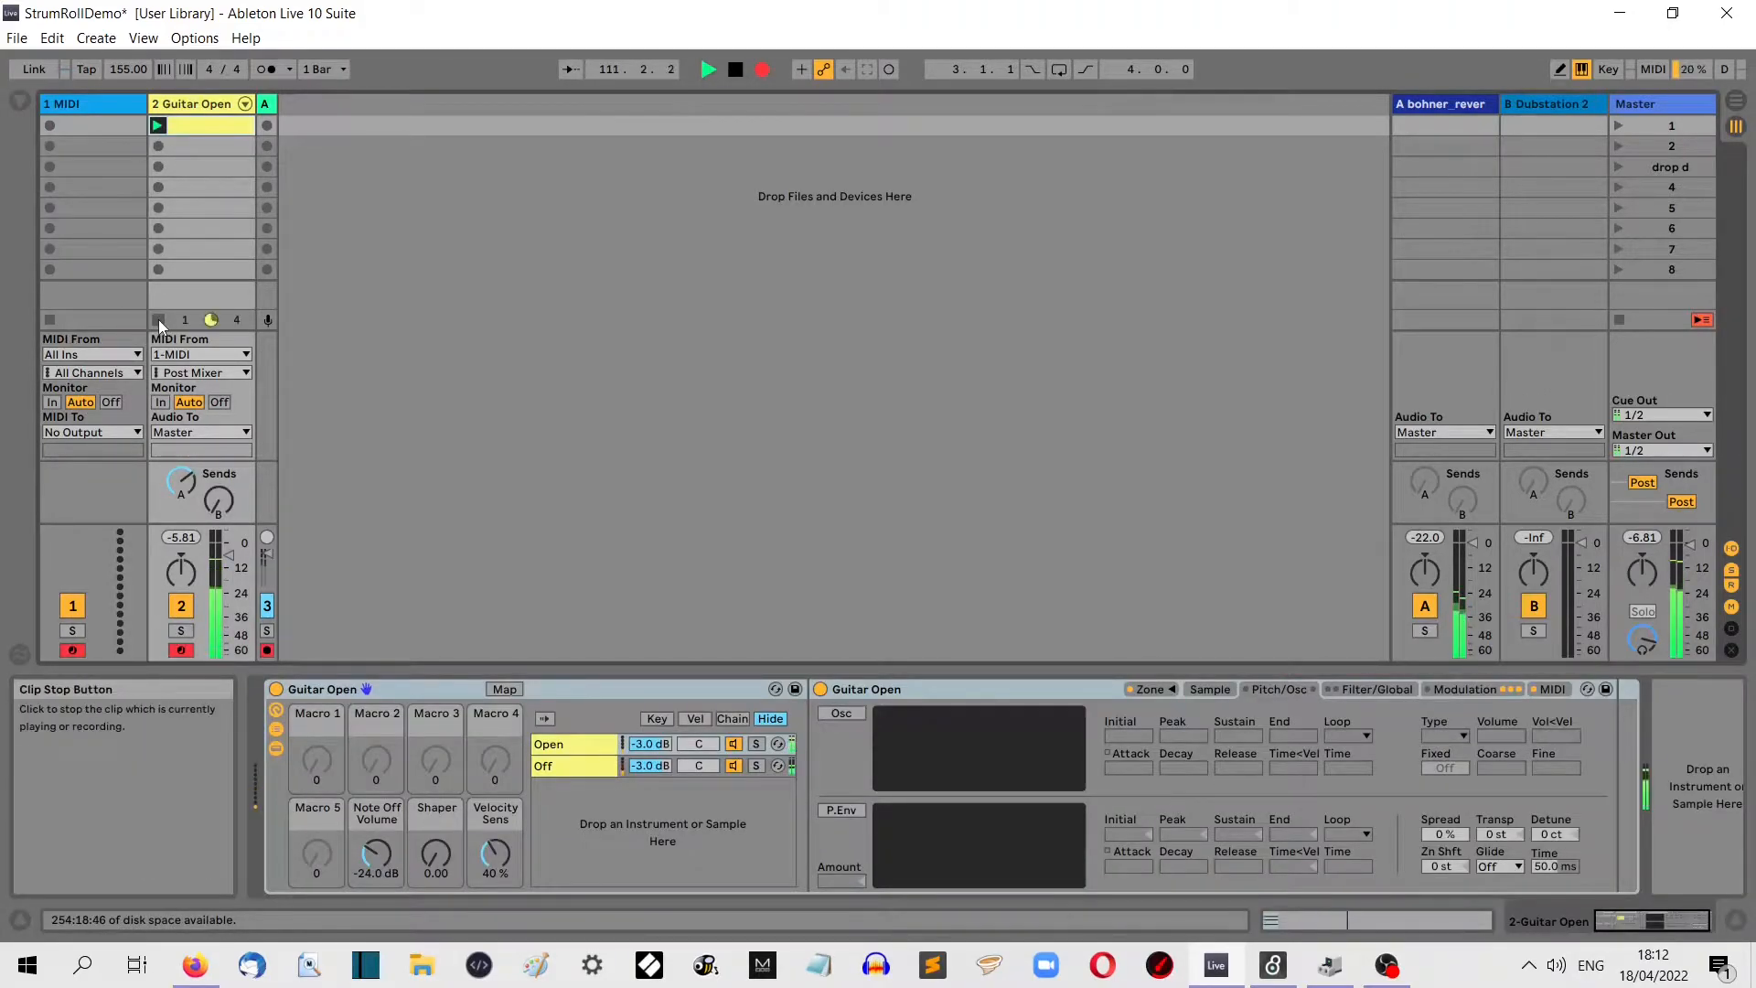
pyautogui.click(108, 104)
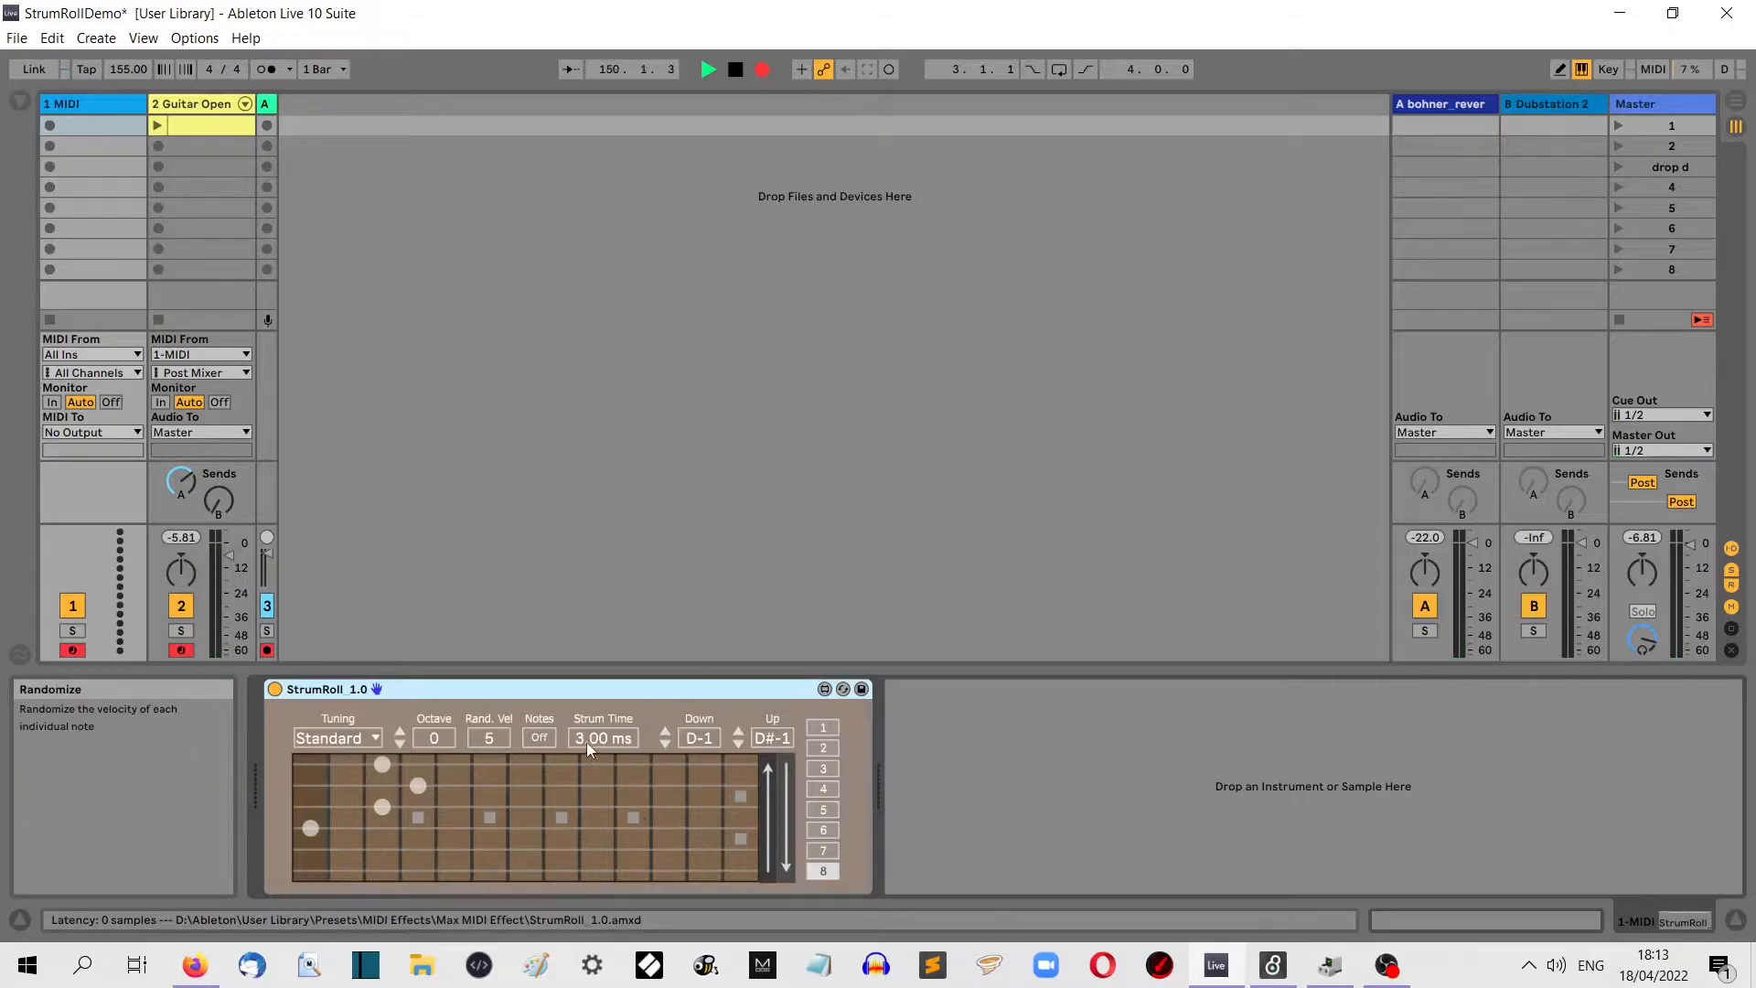
# Step: Raise StrumRoll's Strum Time in stages up to 100 ms
pyautogui.moveTo(585, 739); pyautogui.dragTo(586, 704)
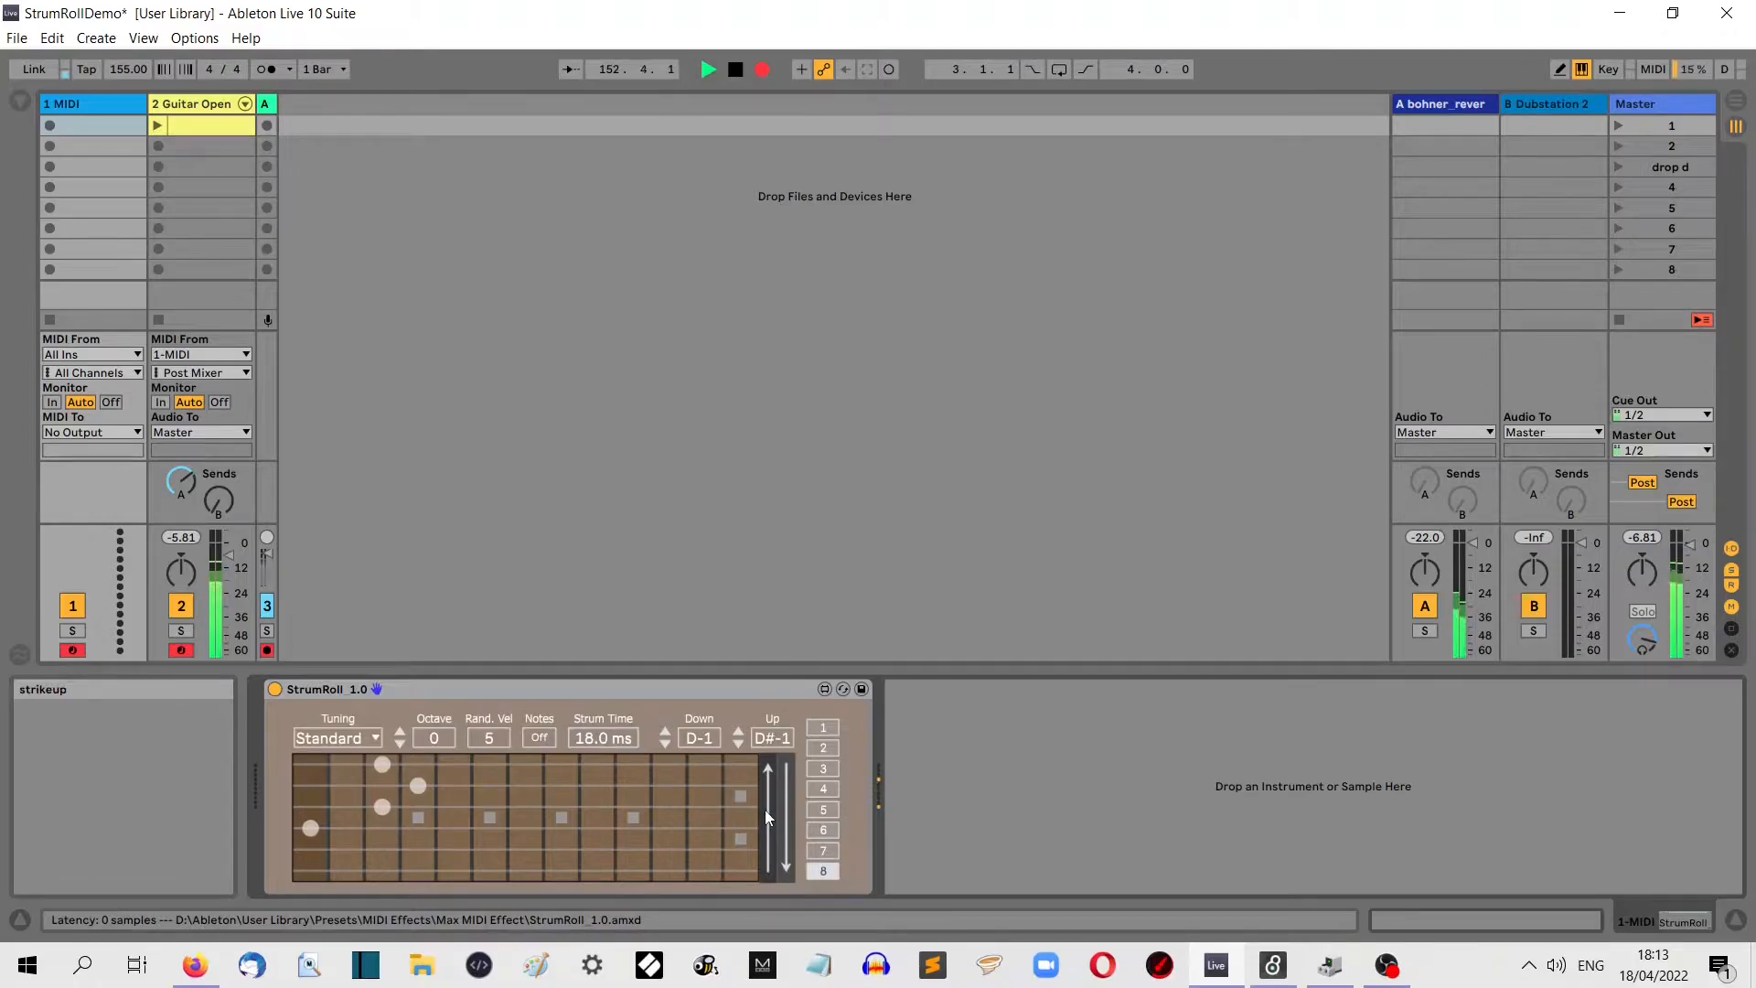
pyautogui.moveTo(611, 744); pyautogui.dragTo(611, 704)
pyautogui.moveTo(573, 749); pyautogui.dragTo(708, 688)
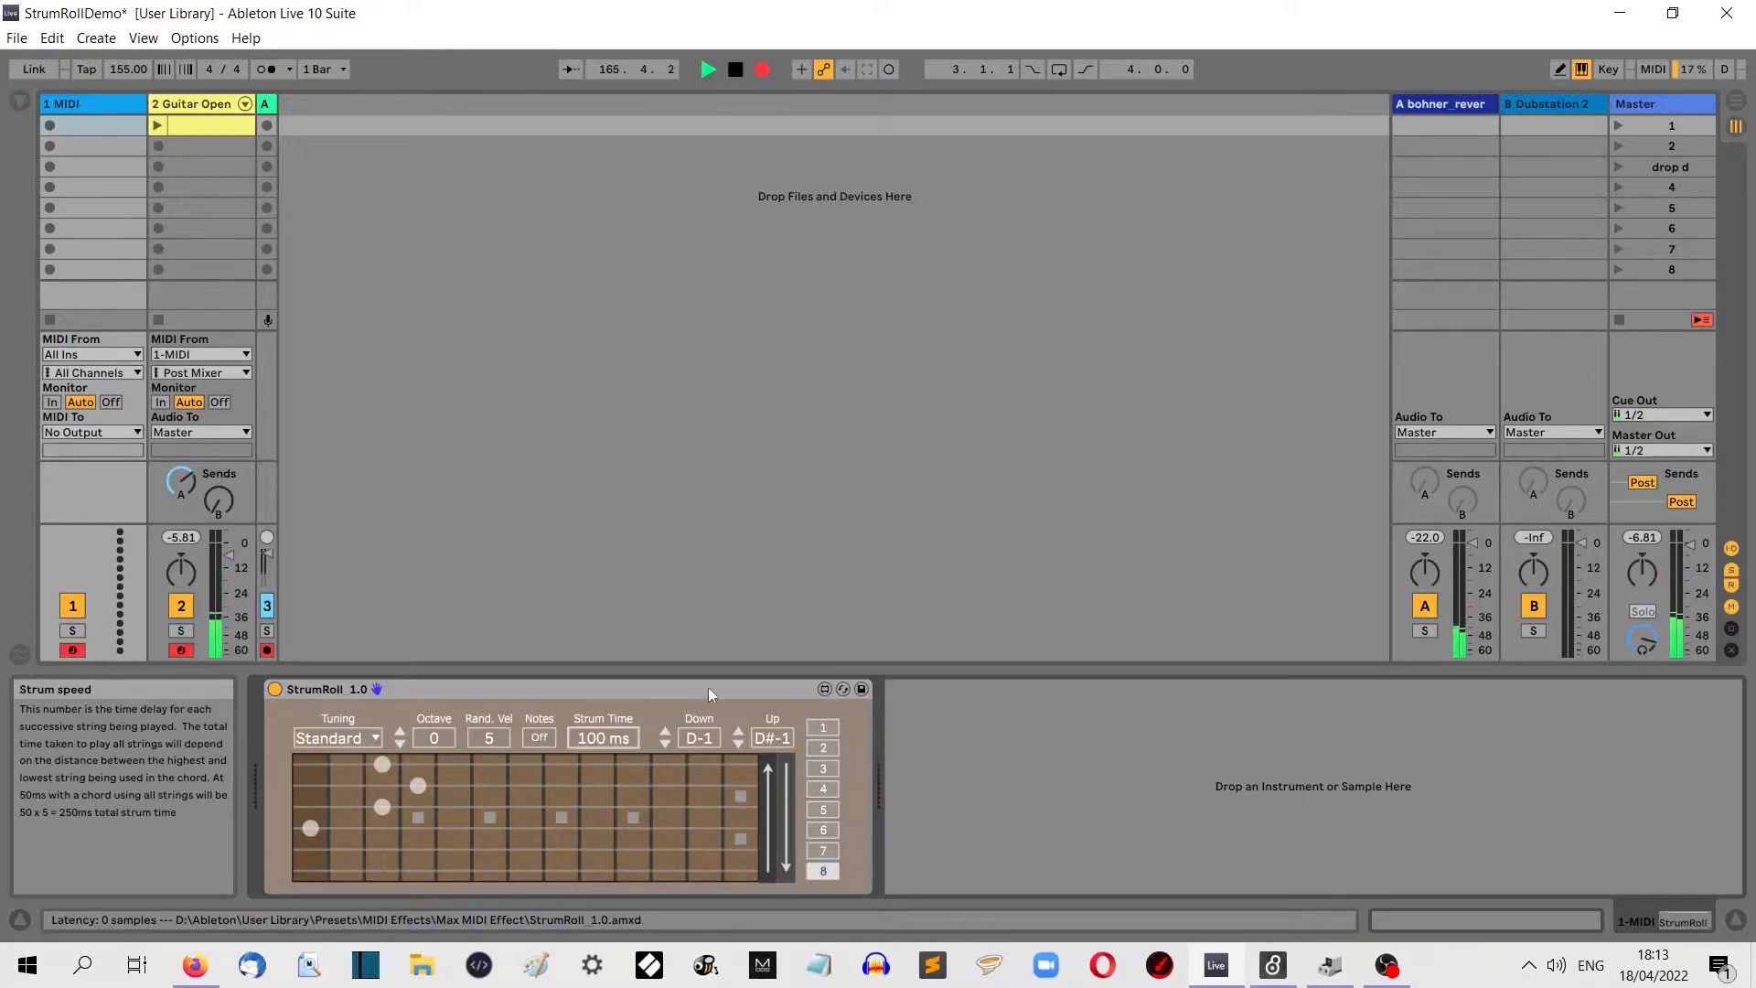
# Step: Audition the D chord with alternating up and down strums, then set the Strum Time to 60.6 ms
pyautogui.click(768, 822)
pyautogui.click(767, 822)
pyautogui.click(787, 815)
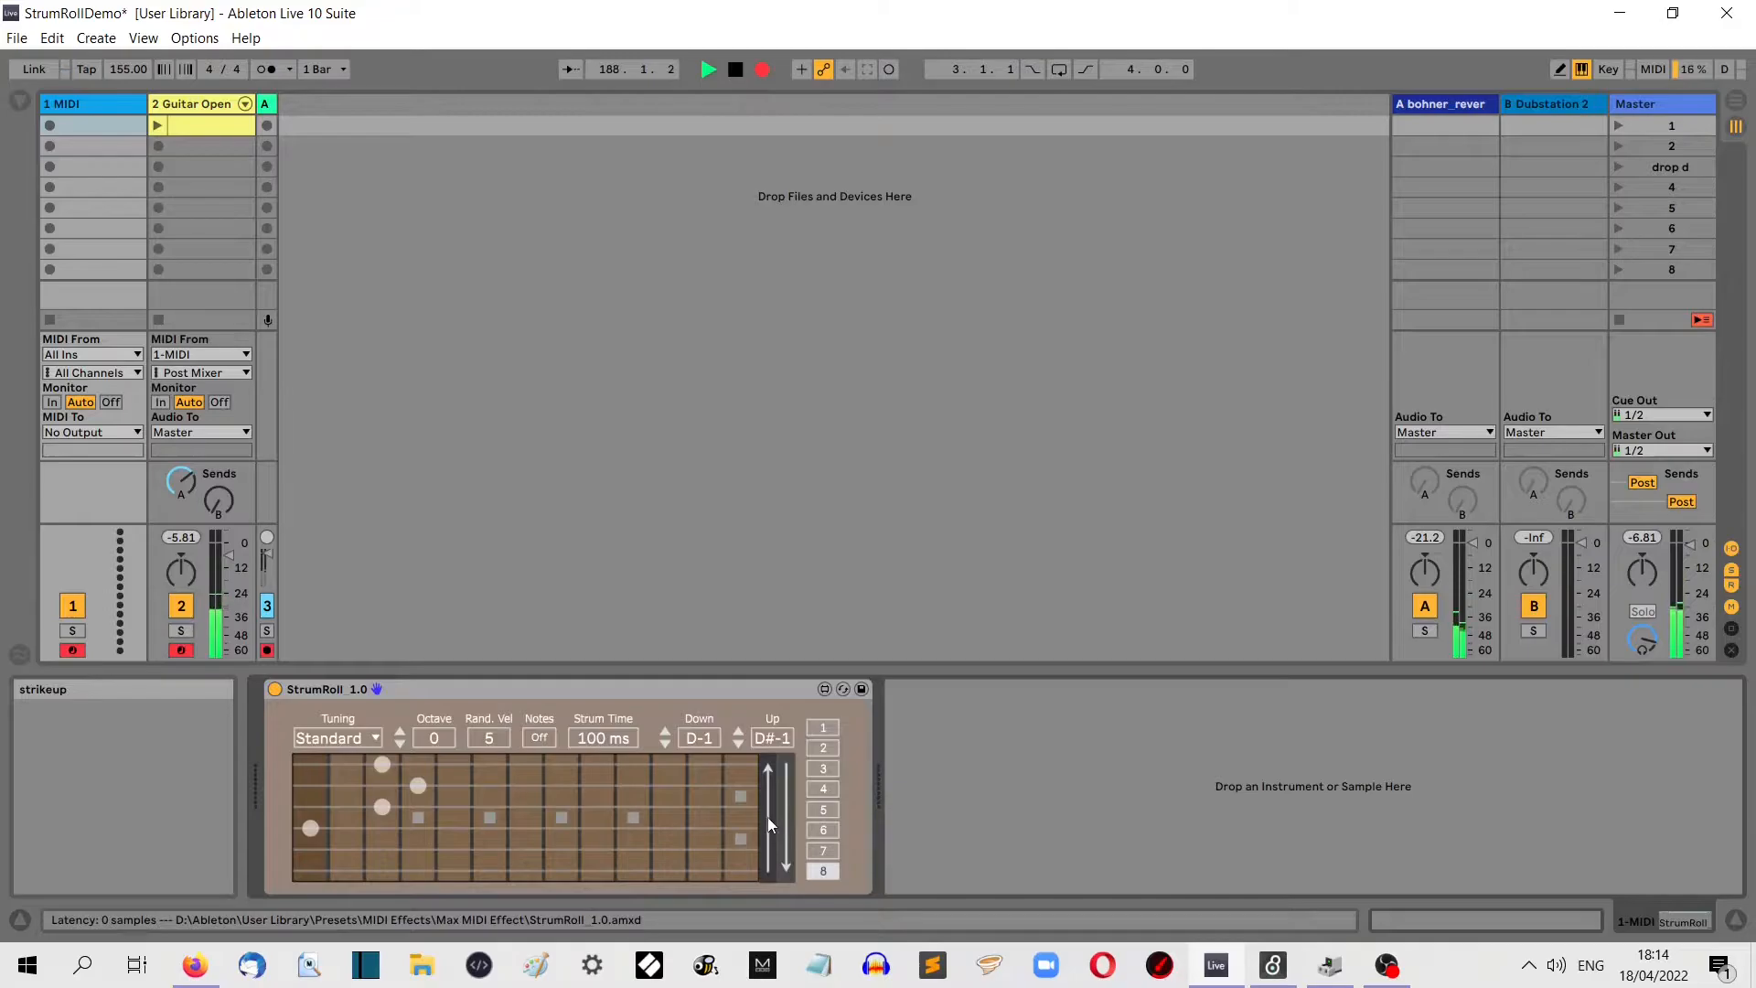
pyautogui.click(767, 819)
pyautogui.click(783, 812)
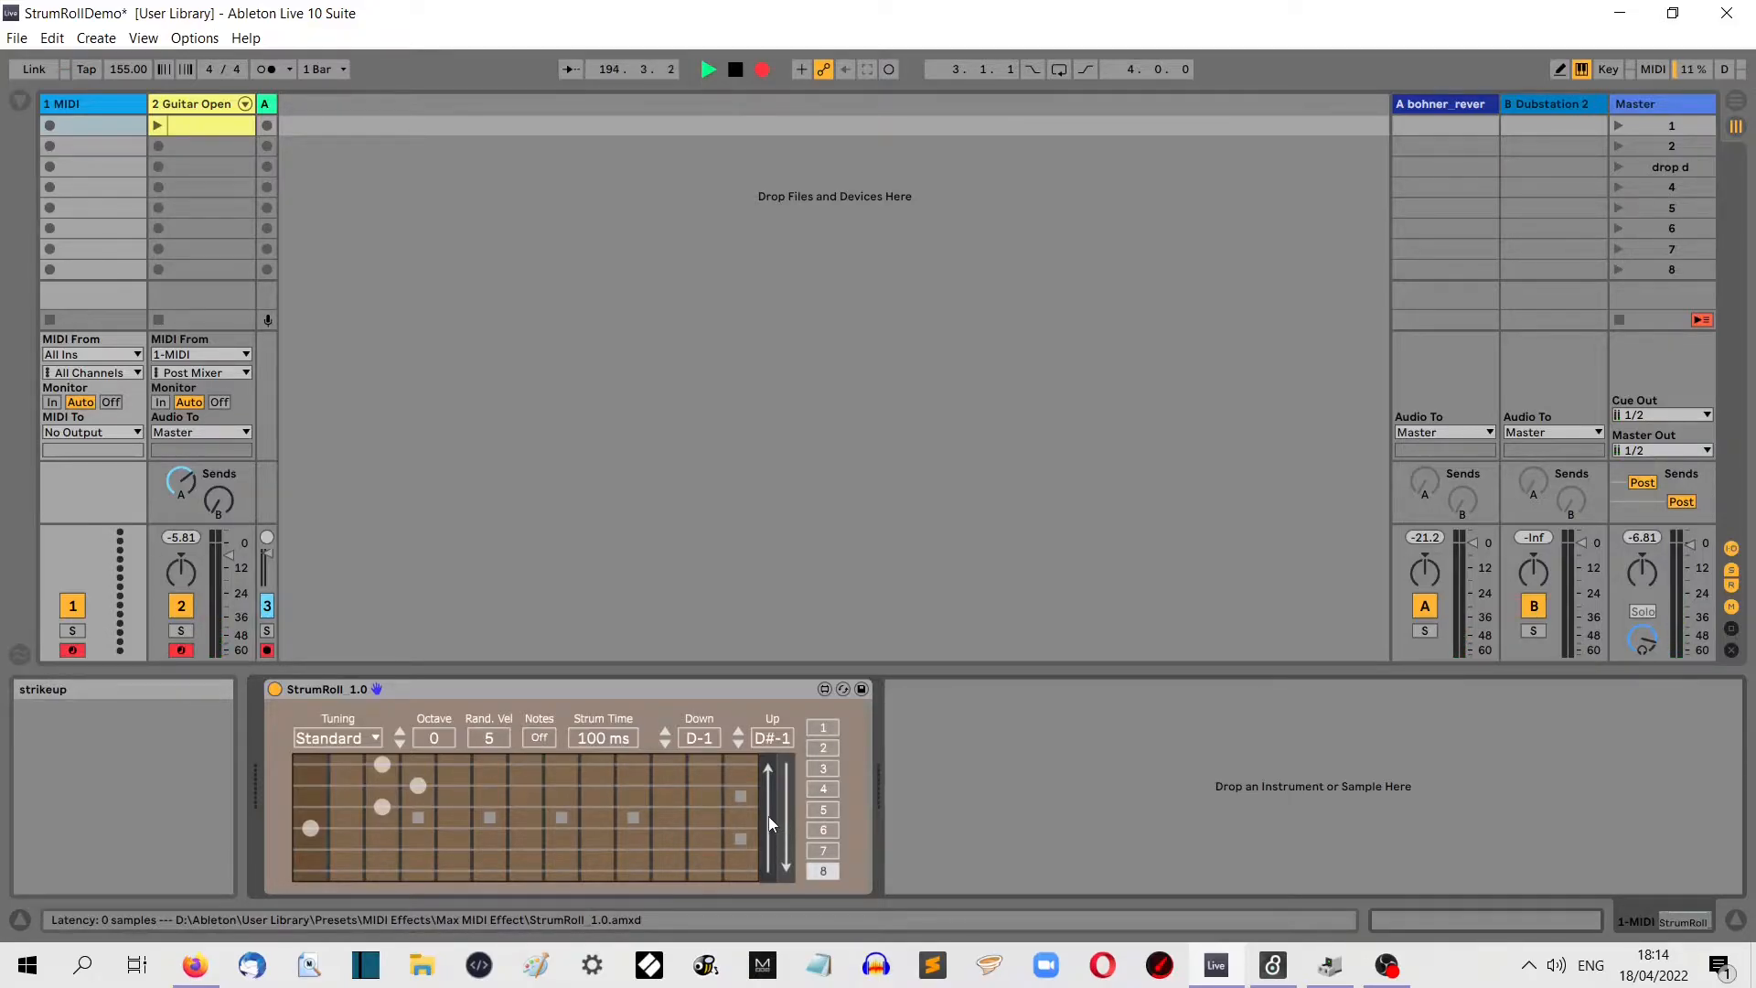
pyautogui.click(767, 816)
pyautogui.click(787, 816)
pyautogui.click(770, 818)
pyautogui.click(786, 820)
pyautogui.moveTo(595, 741); pyautogui.dragTo(595, 767)
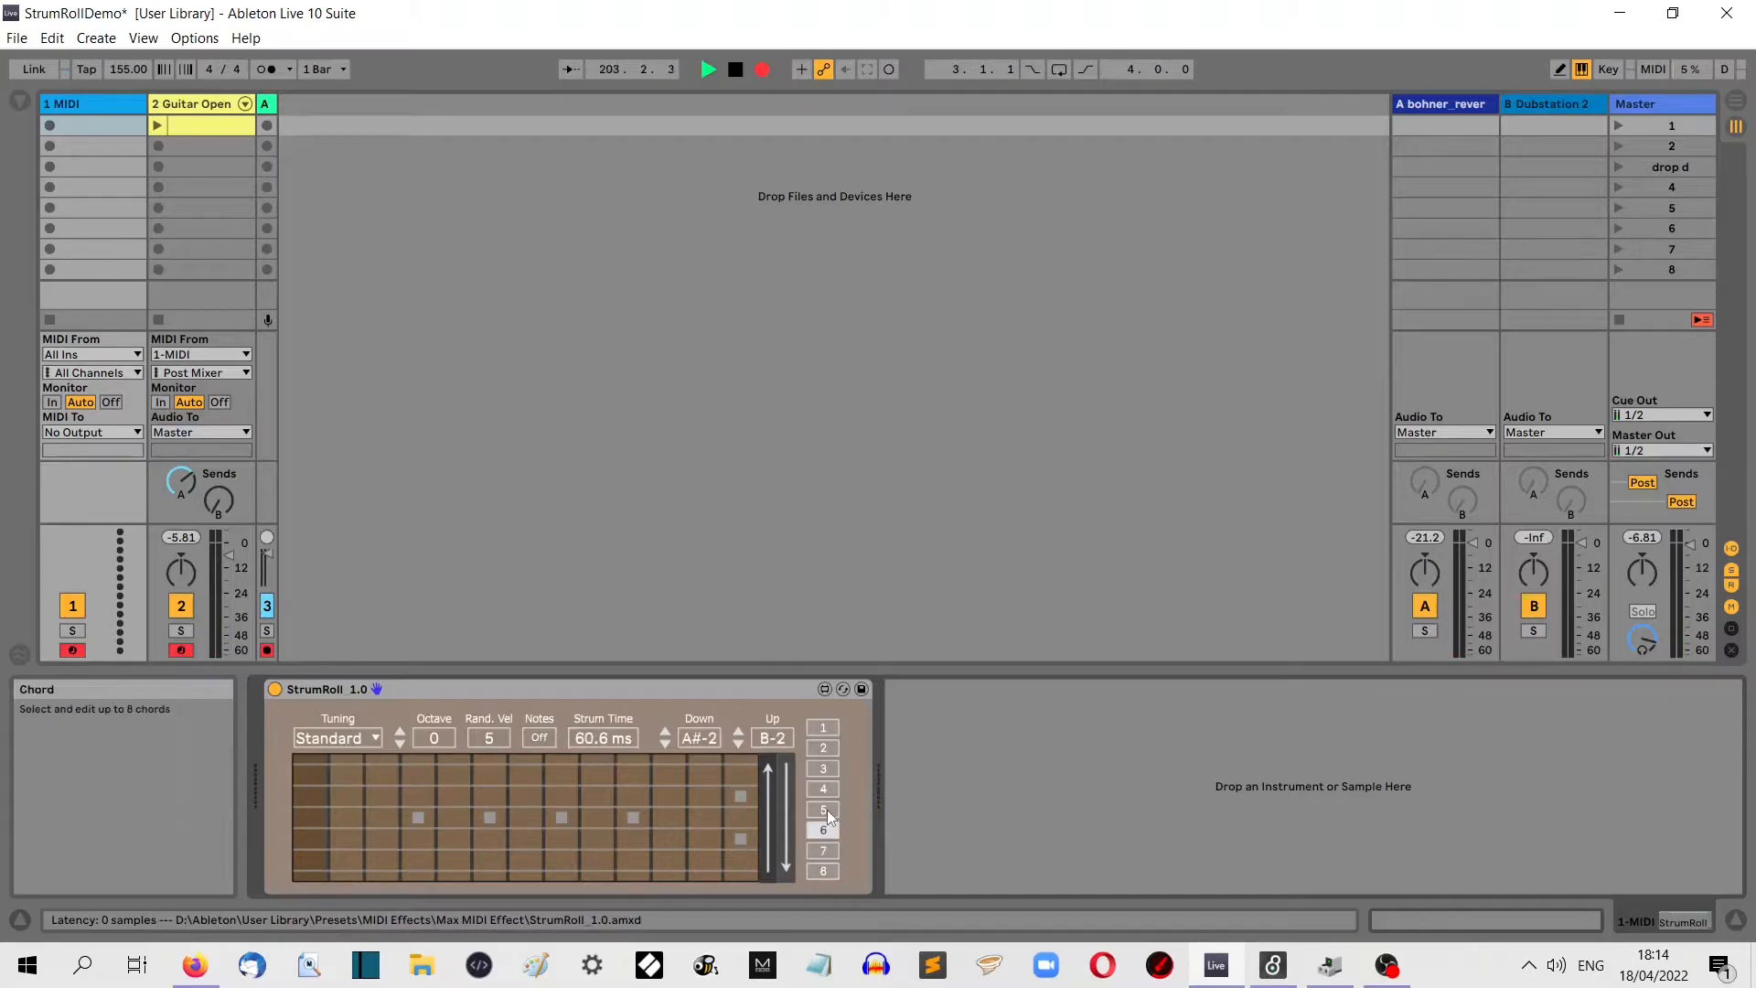
# Step: Look through StrumRoll's other chord slots and return to slot 8 with the D chord
pyautogui.click(827, 809)
pyautogui.click(827, 792)
pyautogui.click(831, 748)
pyautogui.click(829, 769)
pyautogui.click(826, 811)
pyautogui.click(823, 874)
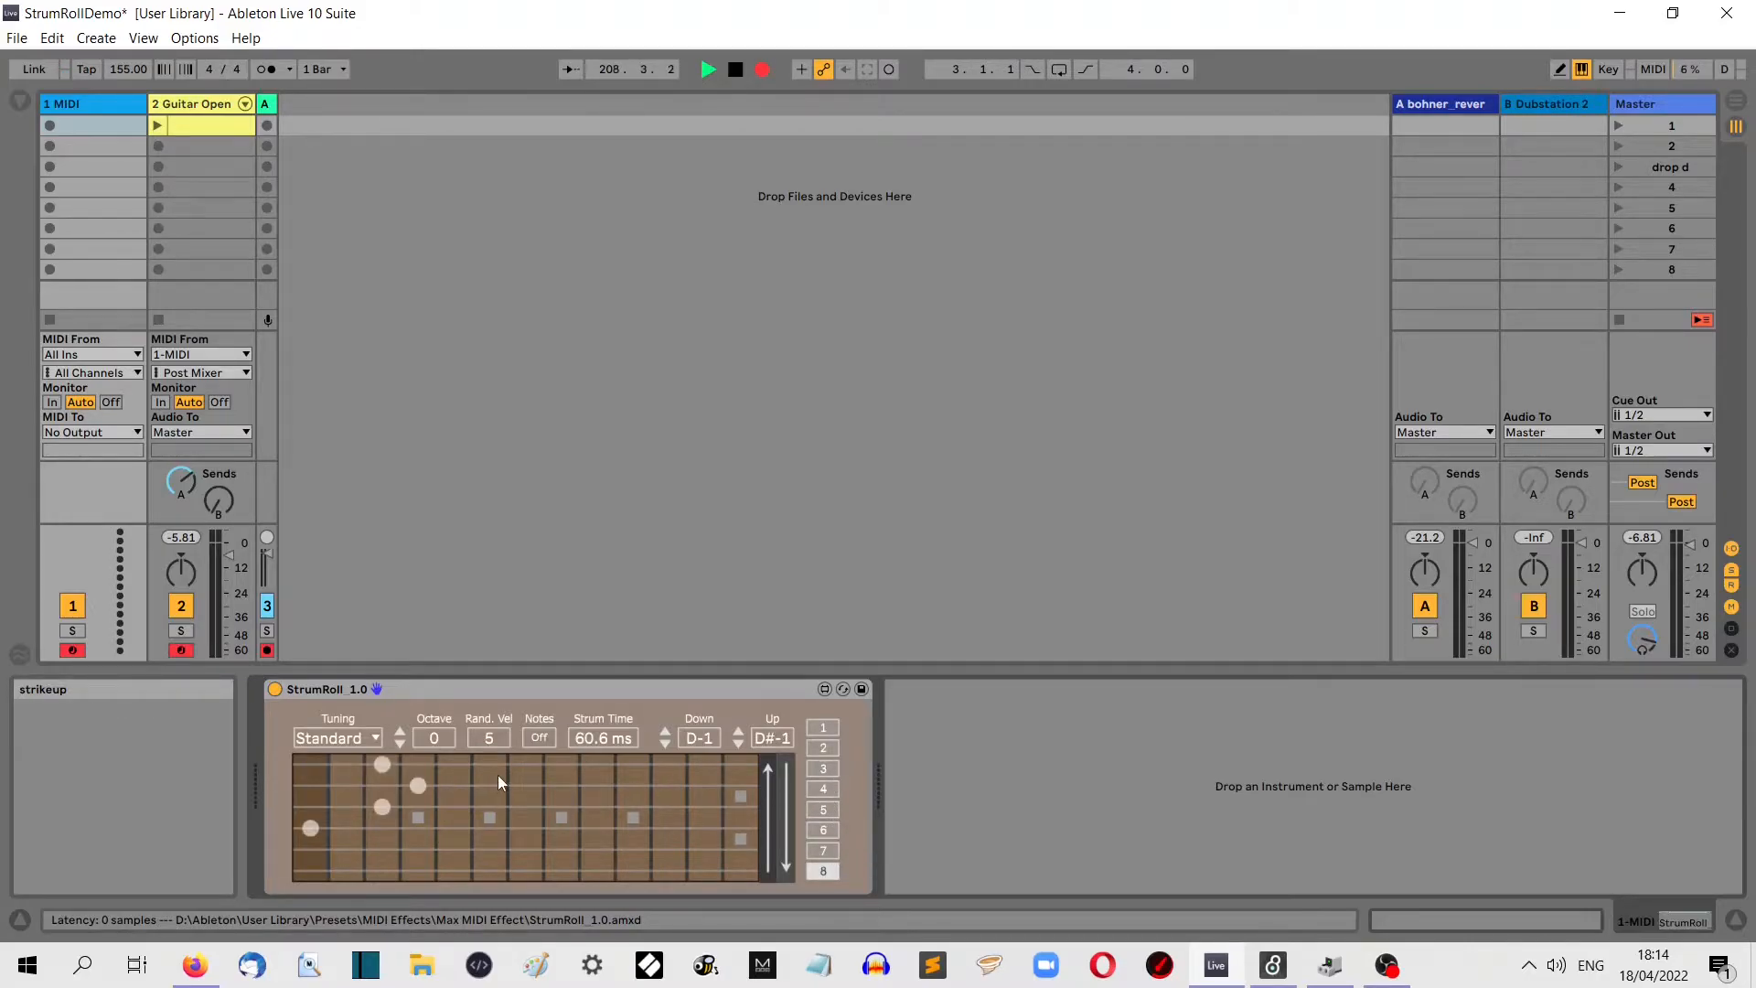
# Step: Try the Open C tuning with an up strum, then restore the Standard tuning
pyautogui.click(375, 737)
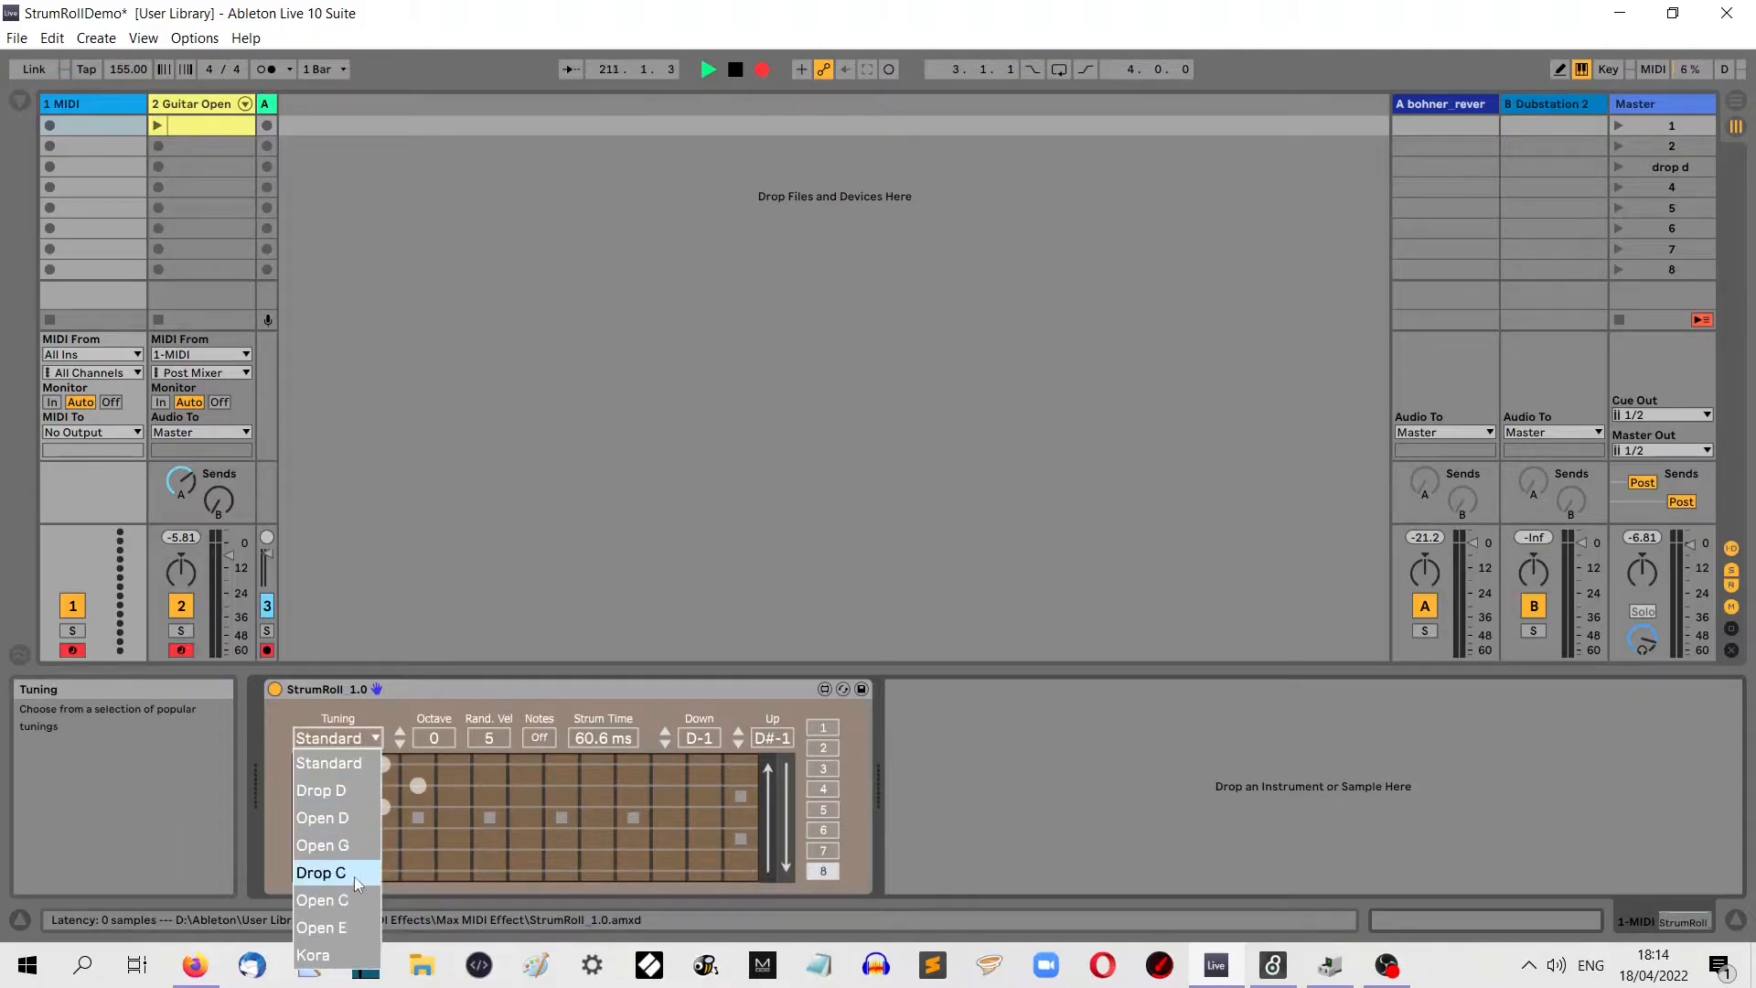
pyautogui.click(357, 902)
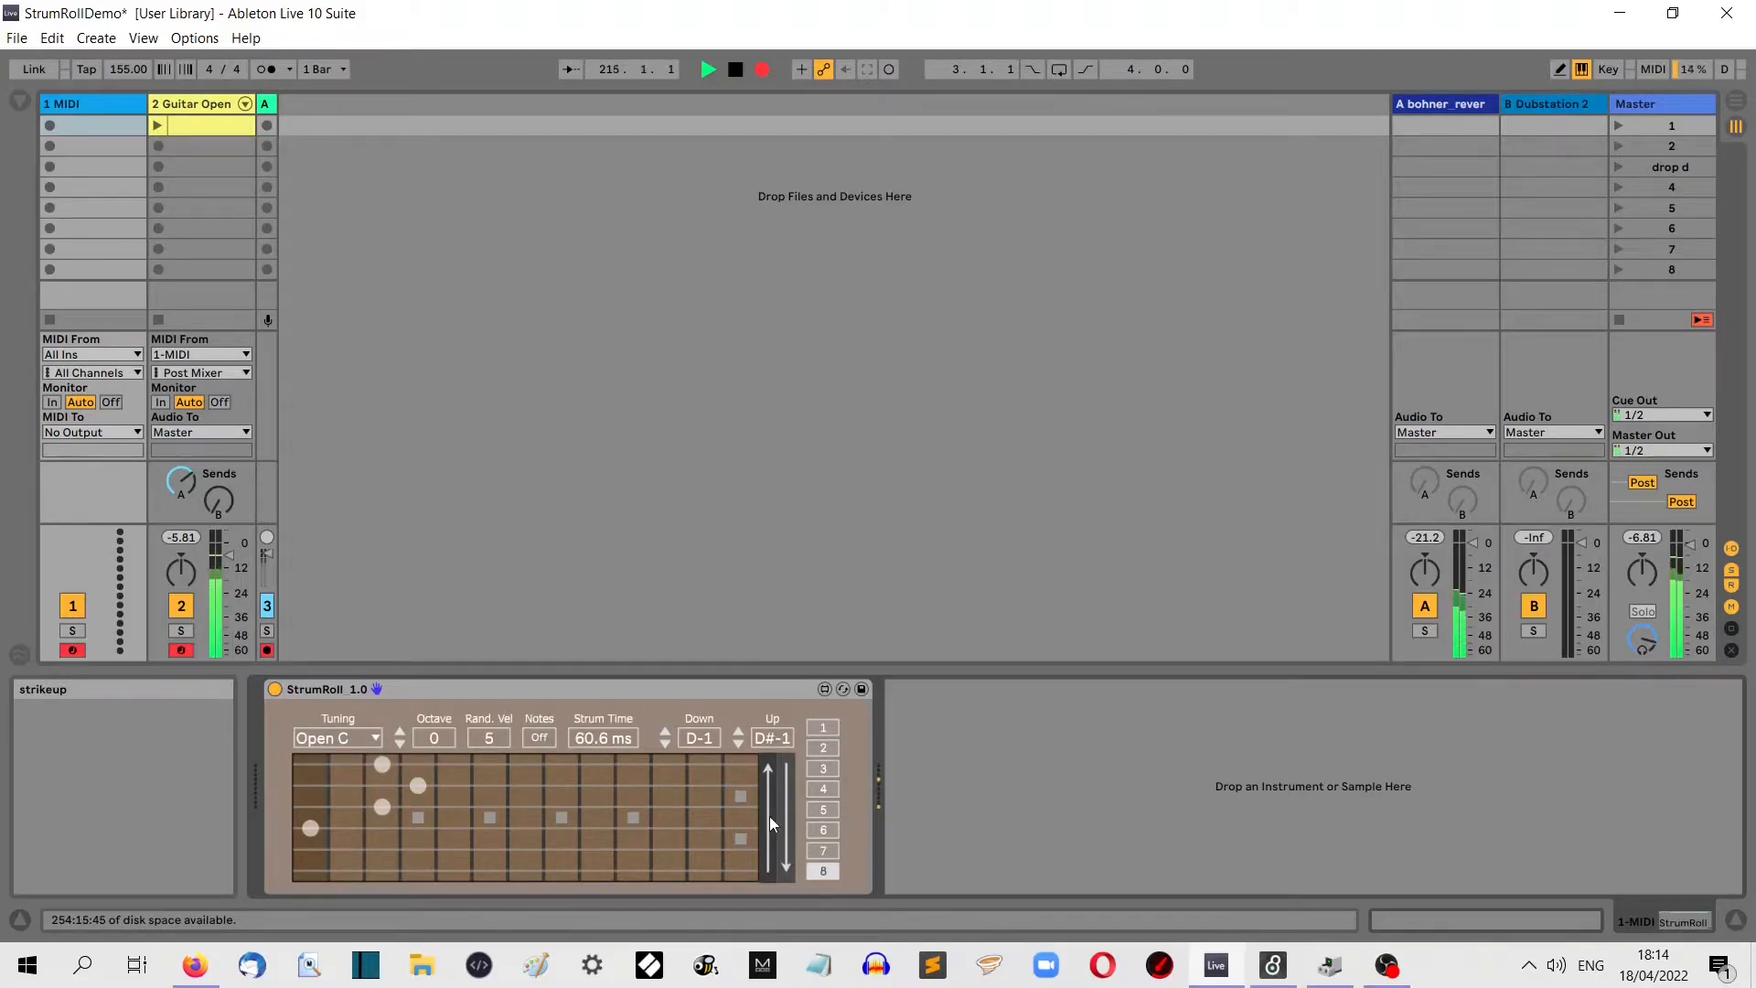
pyautogui.click(374, 739)
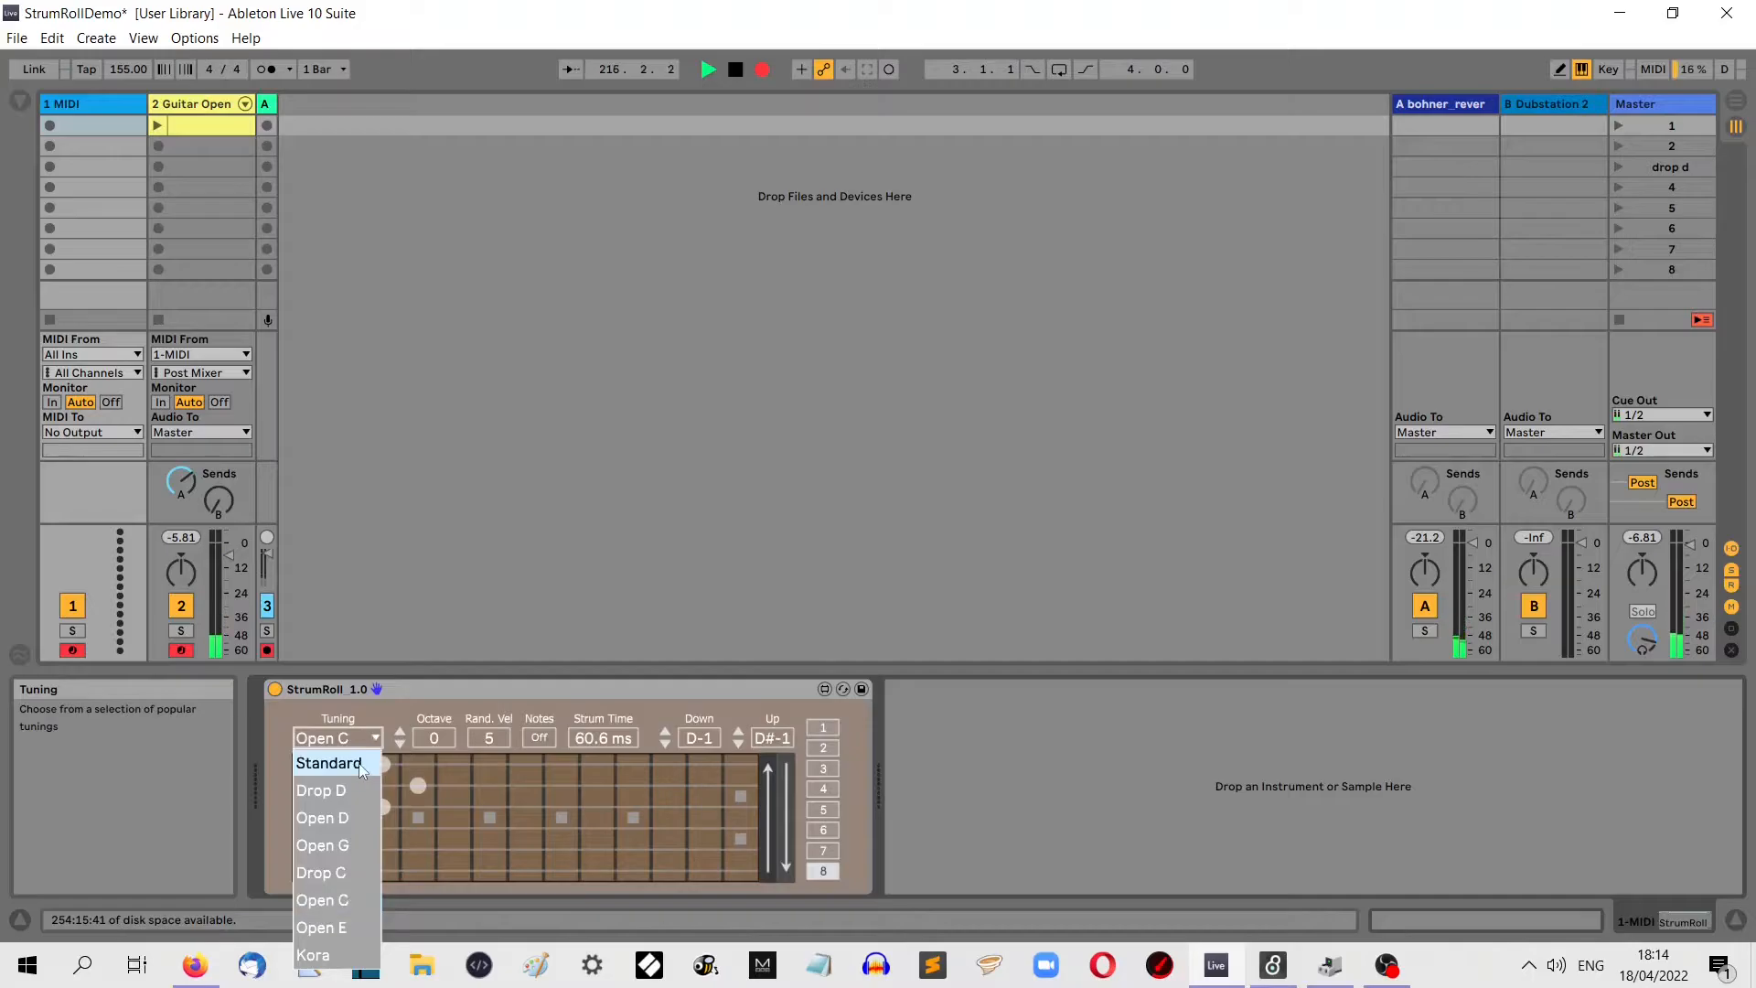
pyautogui.click(362, 765)
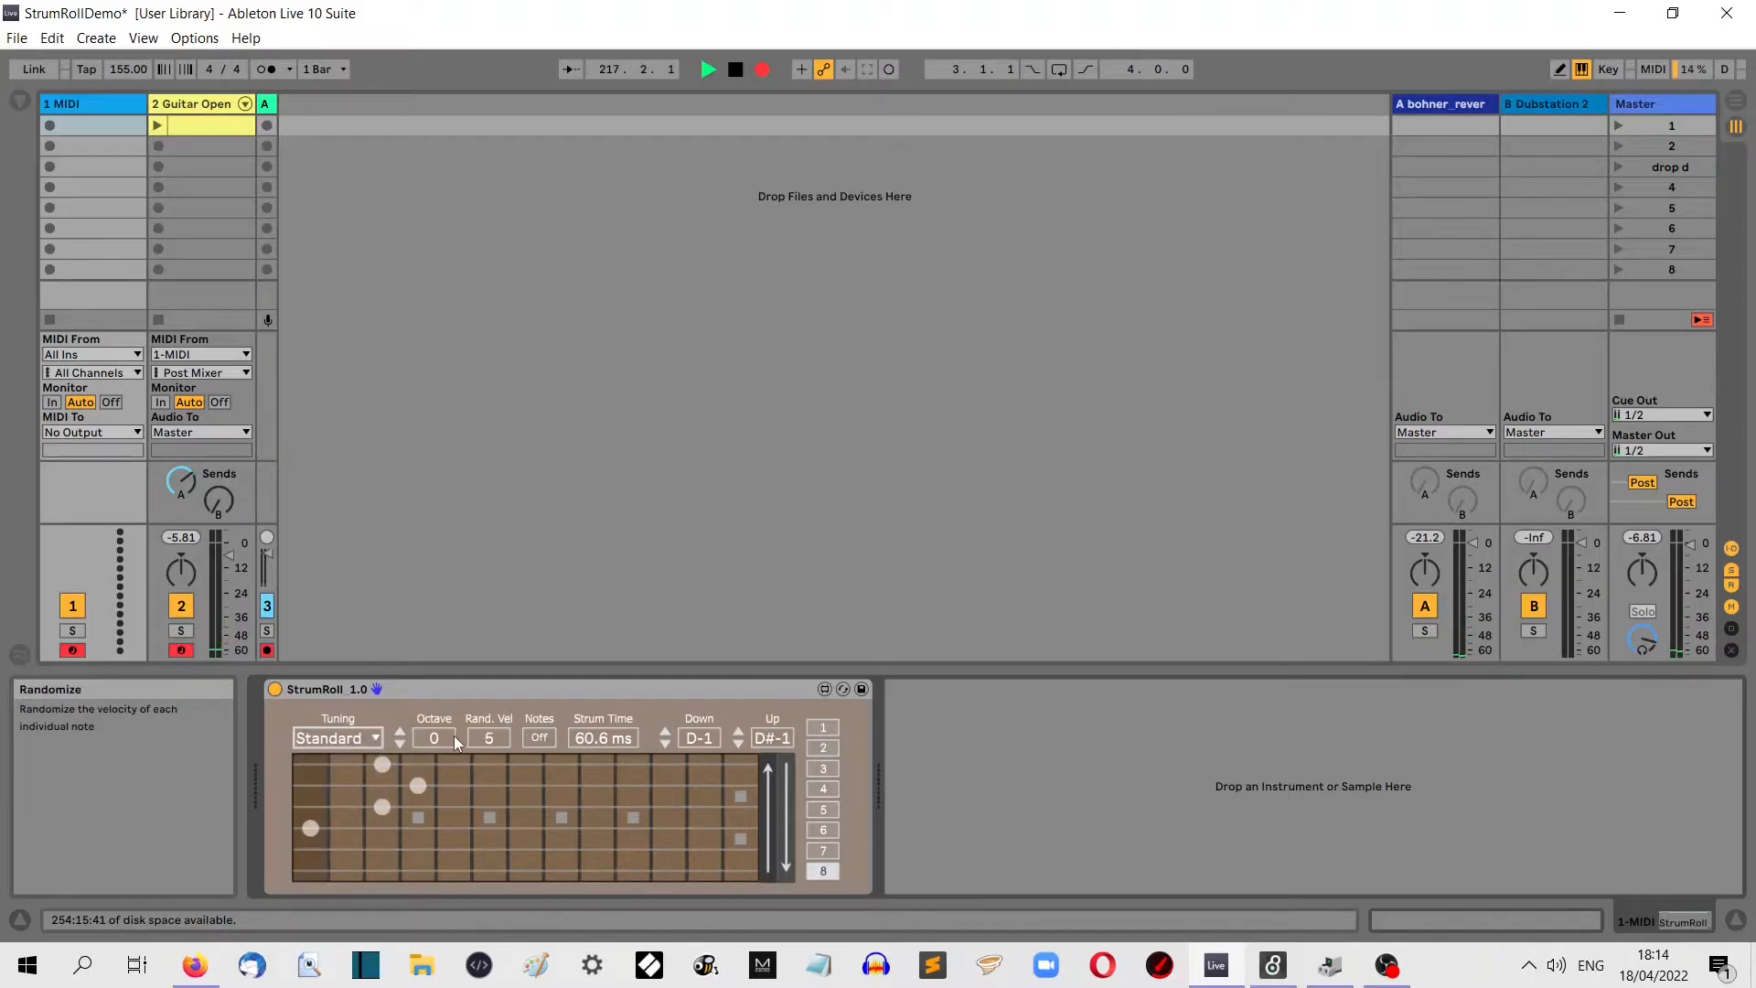
# Step: Try StrumRoll's octave at 1 and at -1, strumming the chord at each, then return it to 0
pyautogui.click(401, 733)
pyautogui.click(768, 808)
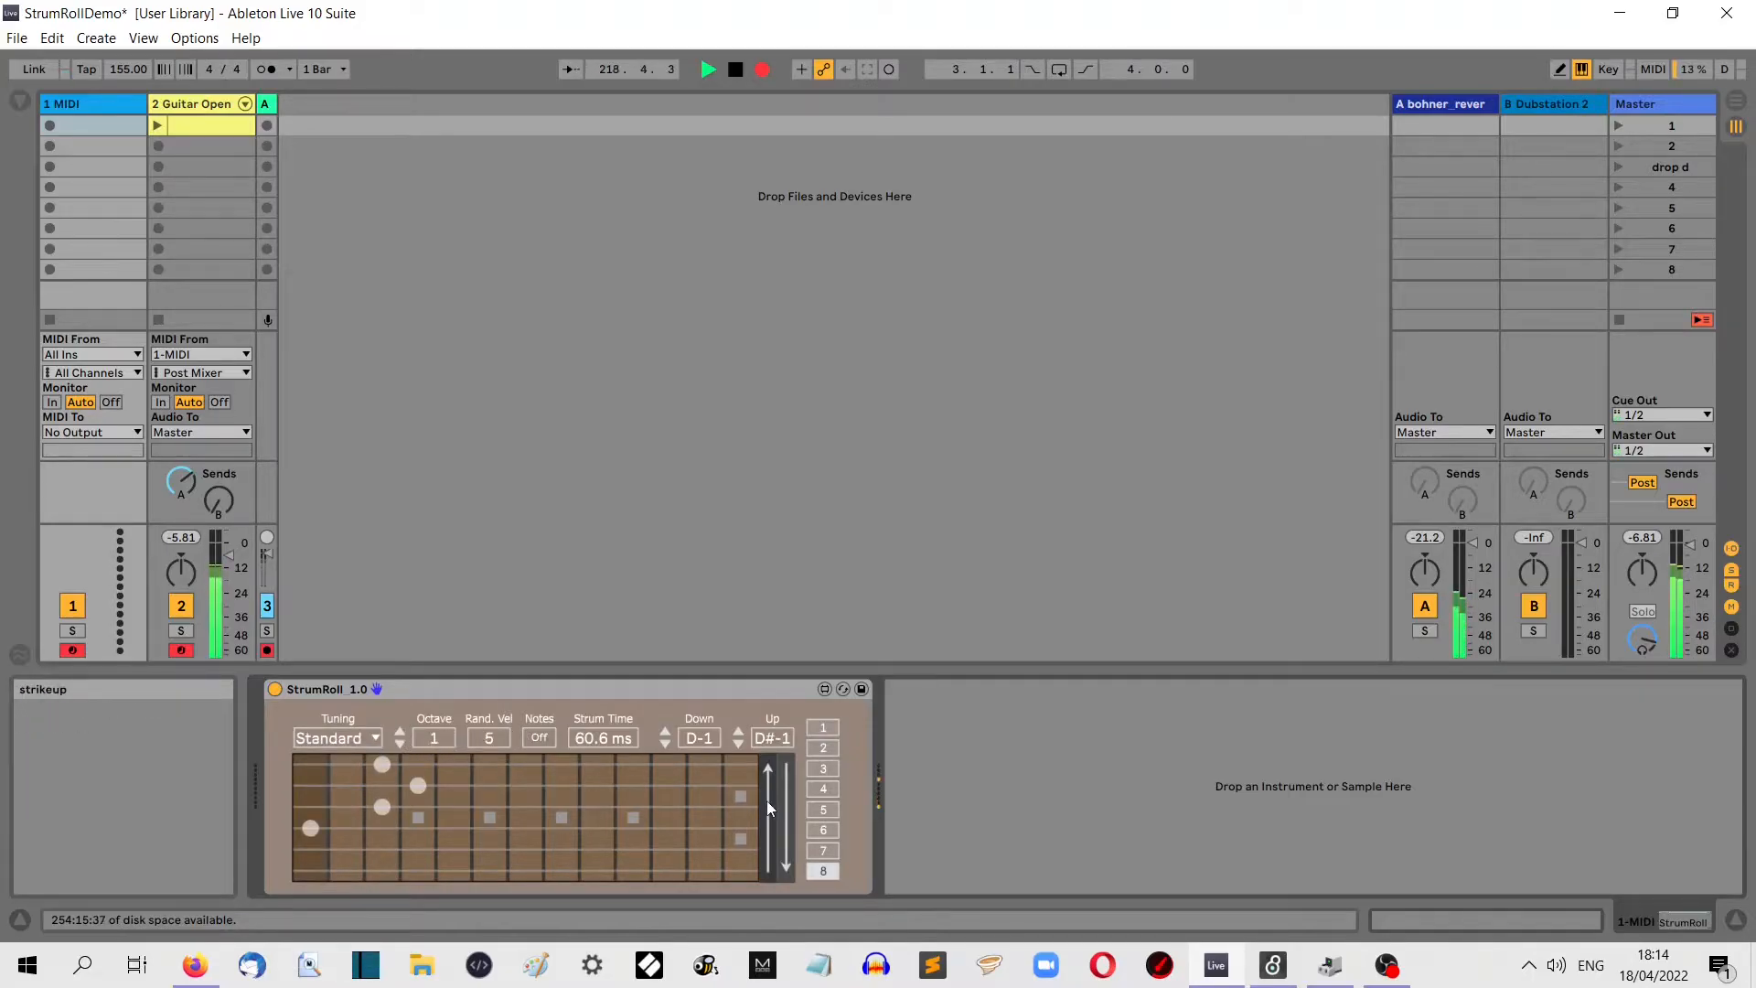
pyautogui.click(400, 744)
pyautogui.click(400, 744)
pyautogui.click(768, 820)
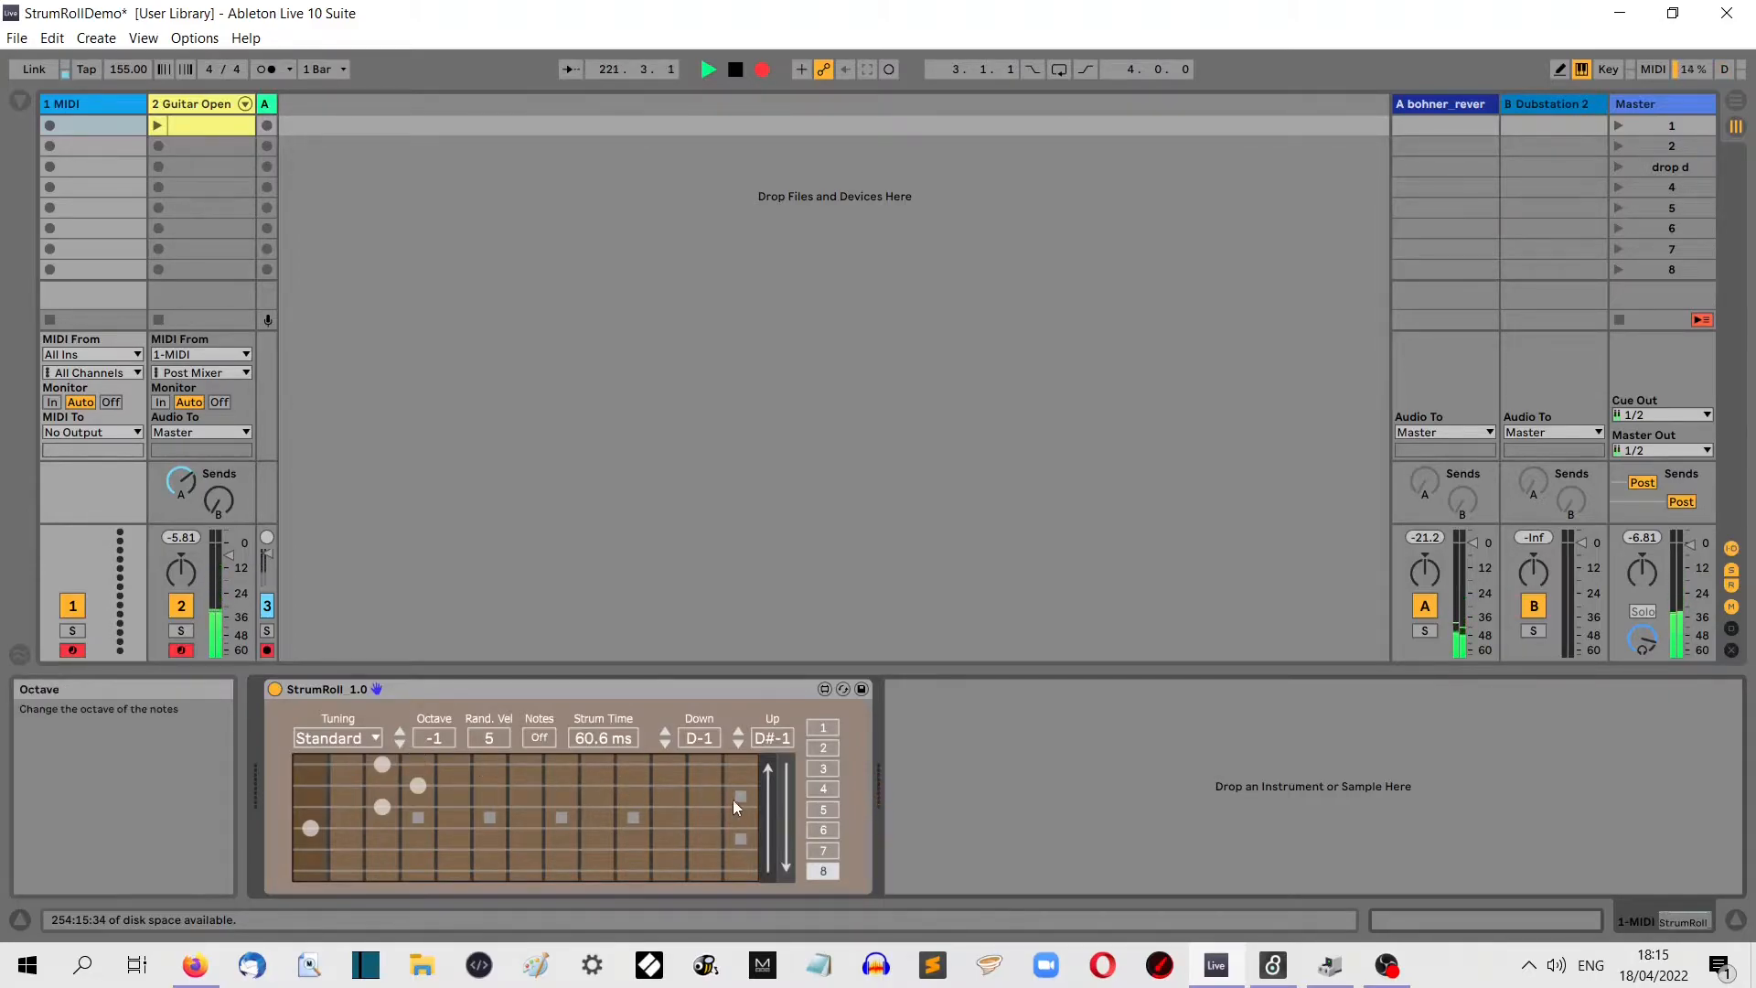
pyautogui.click(771, 812)
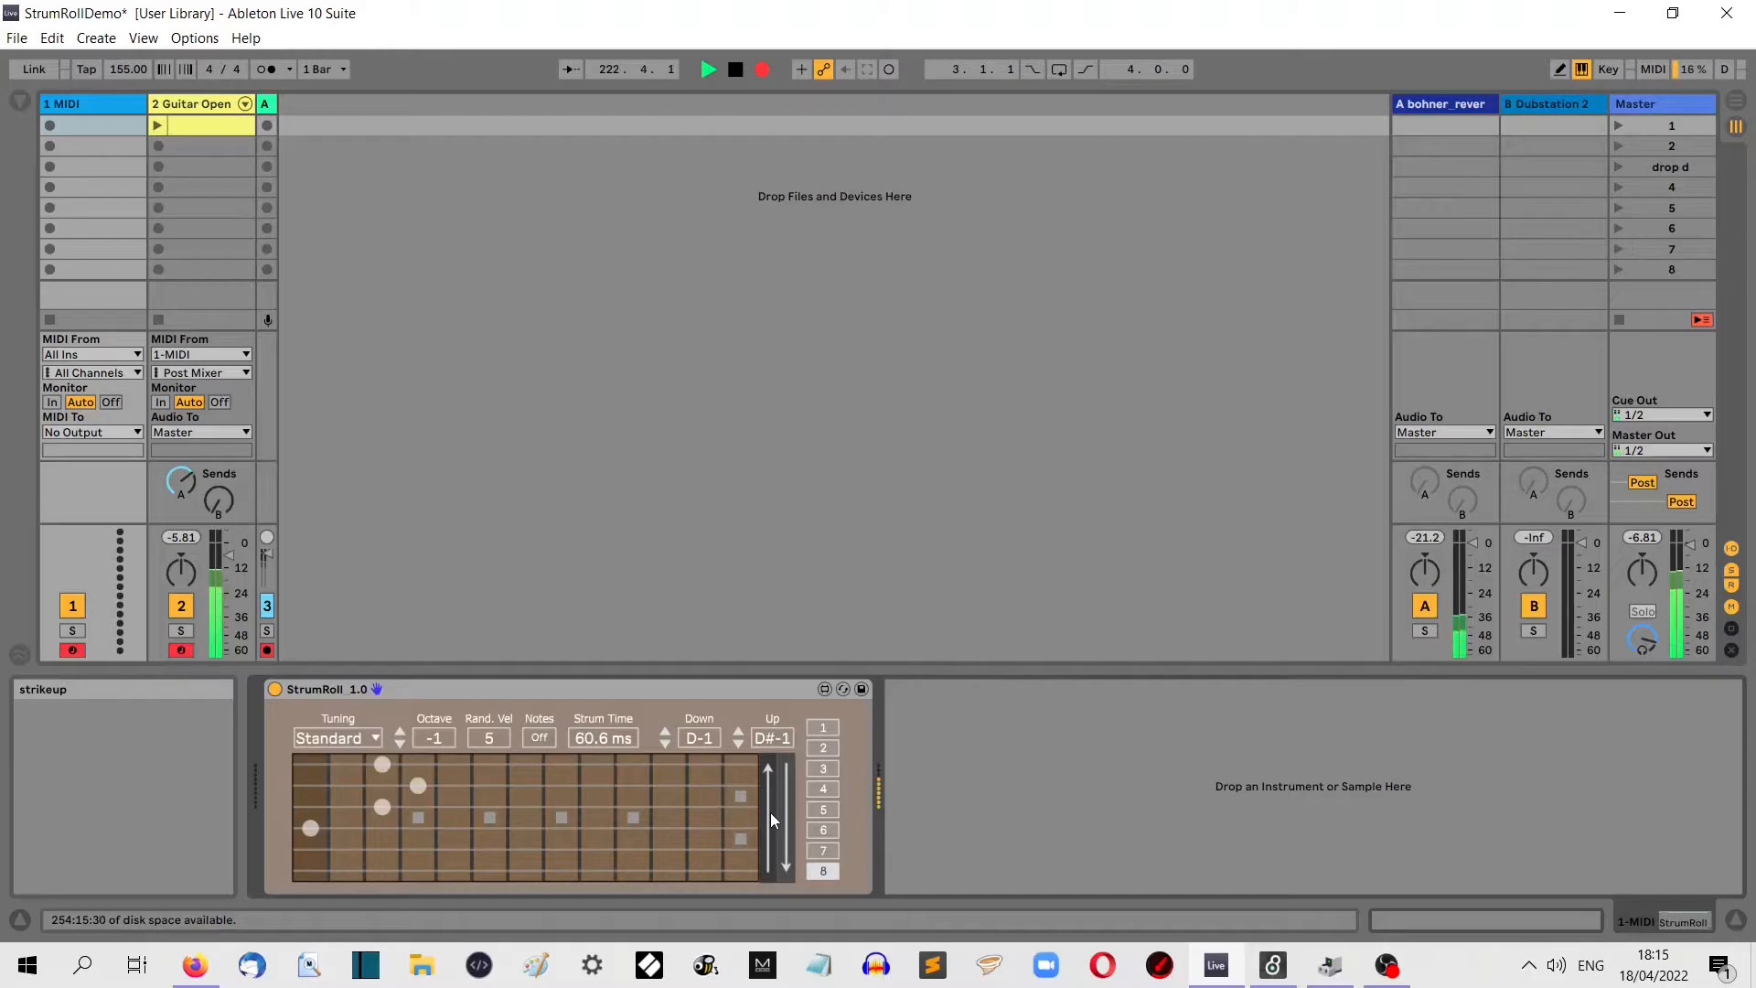
pyautogui.click(400, 731)
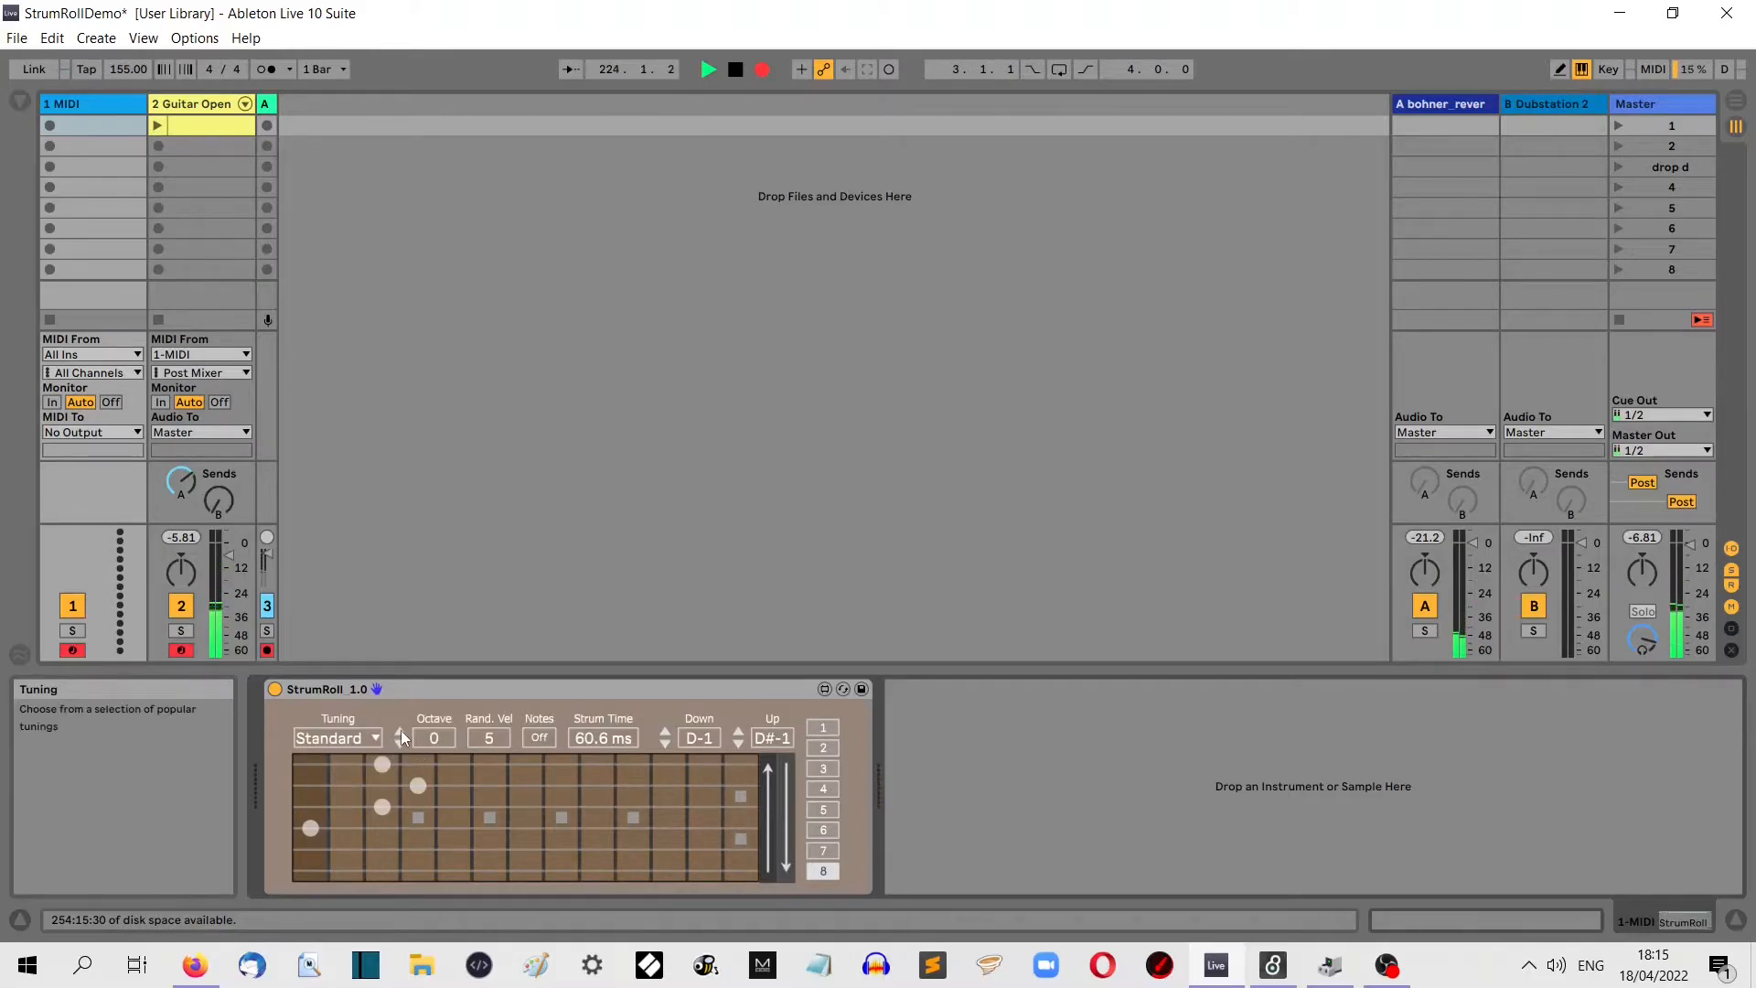
# Step: Set StrumRoll's random velocity to 50 and audition the chord with up strums
pyautogui.click(492, 741)
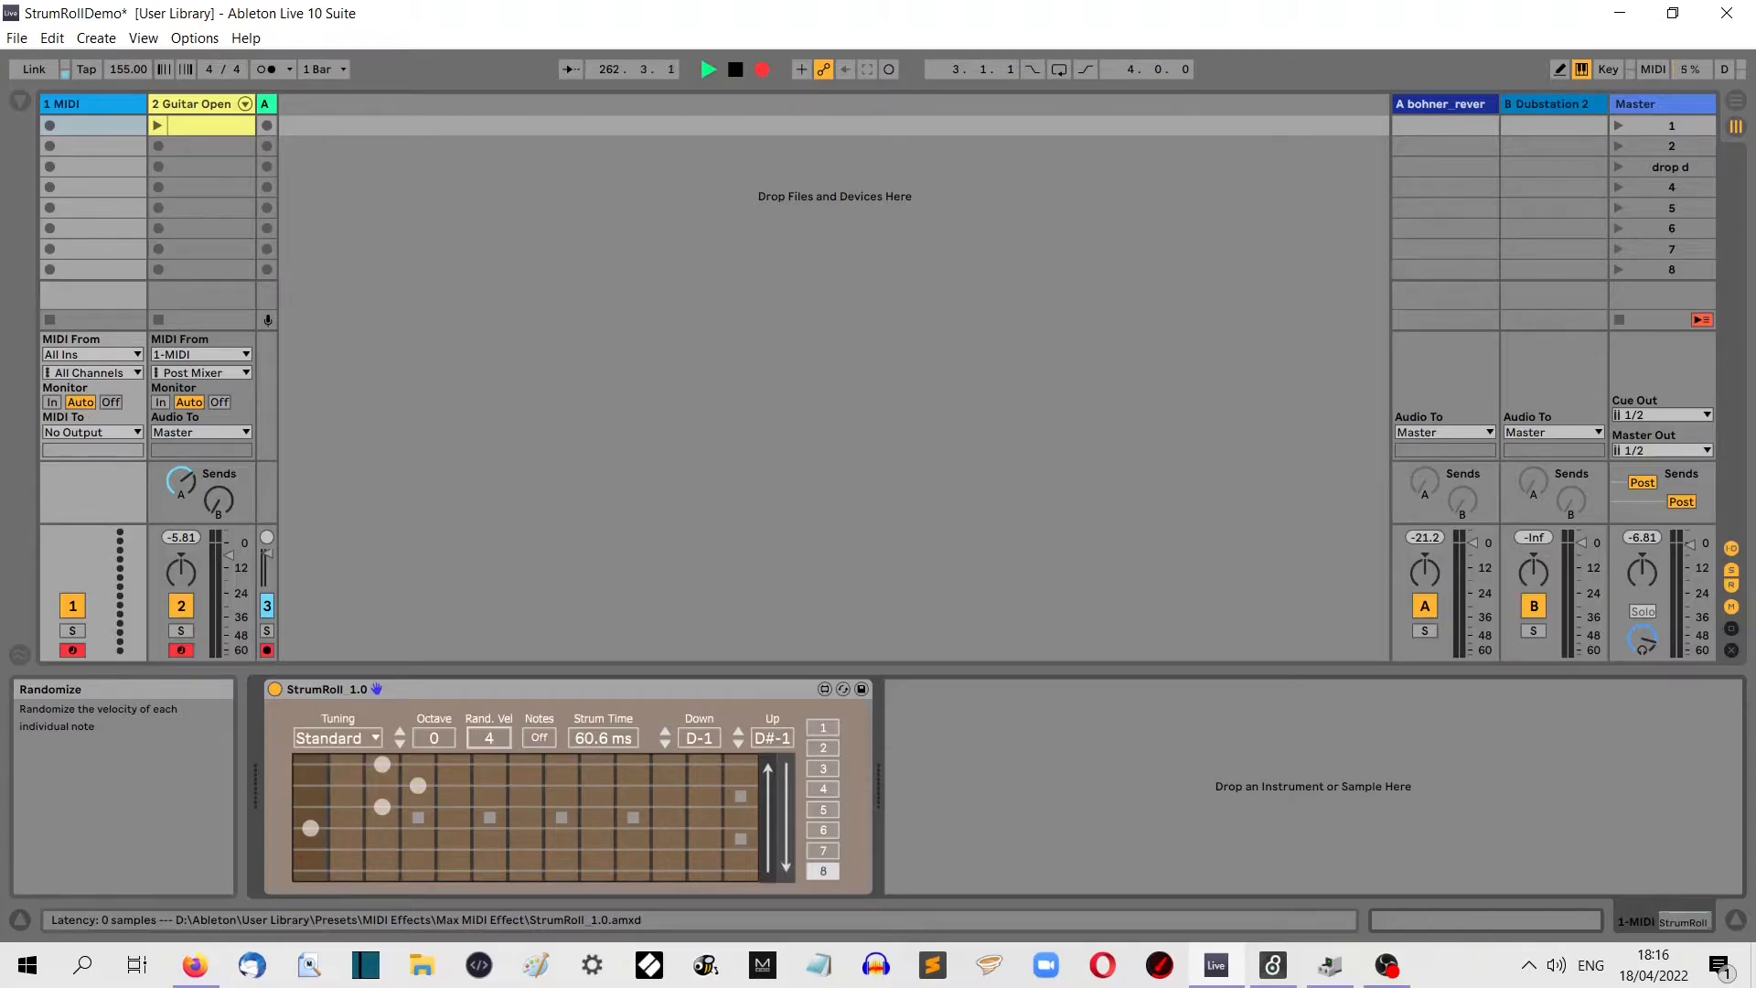
pyautogui.click(765, 816)
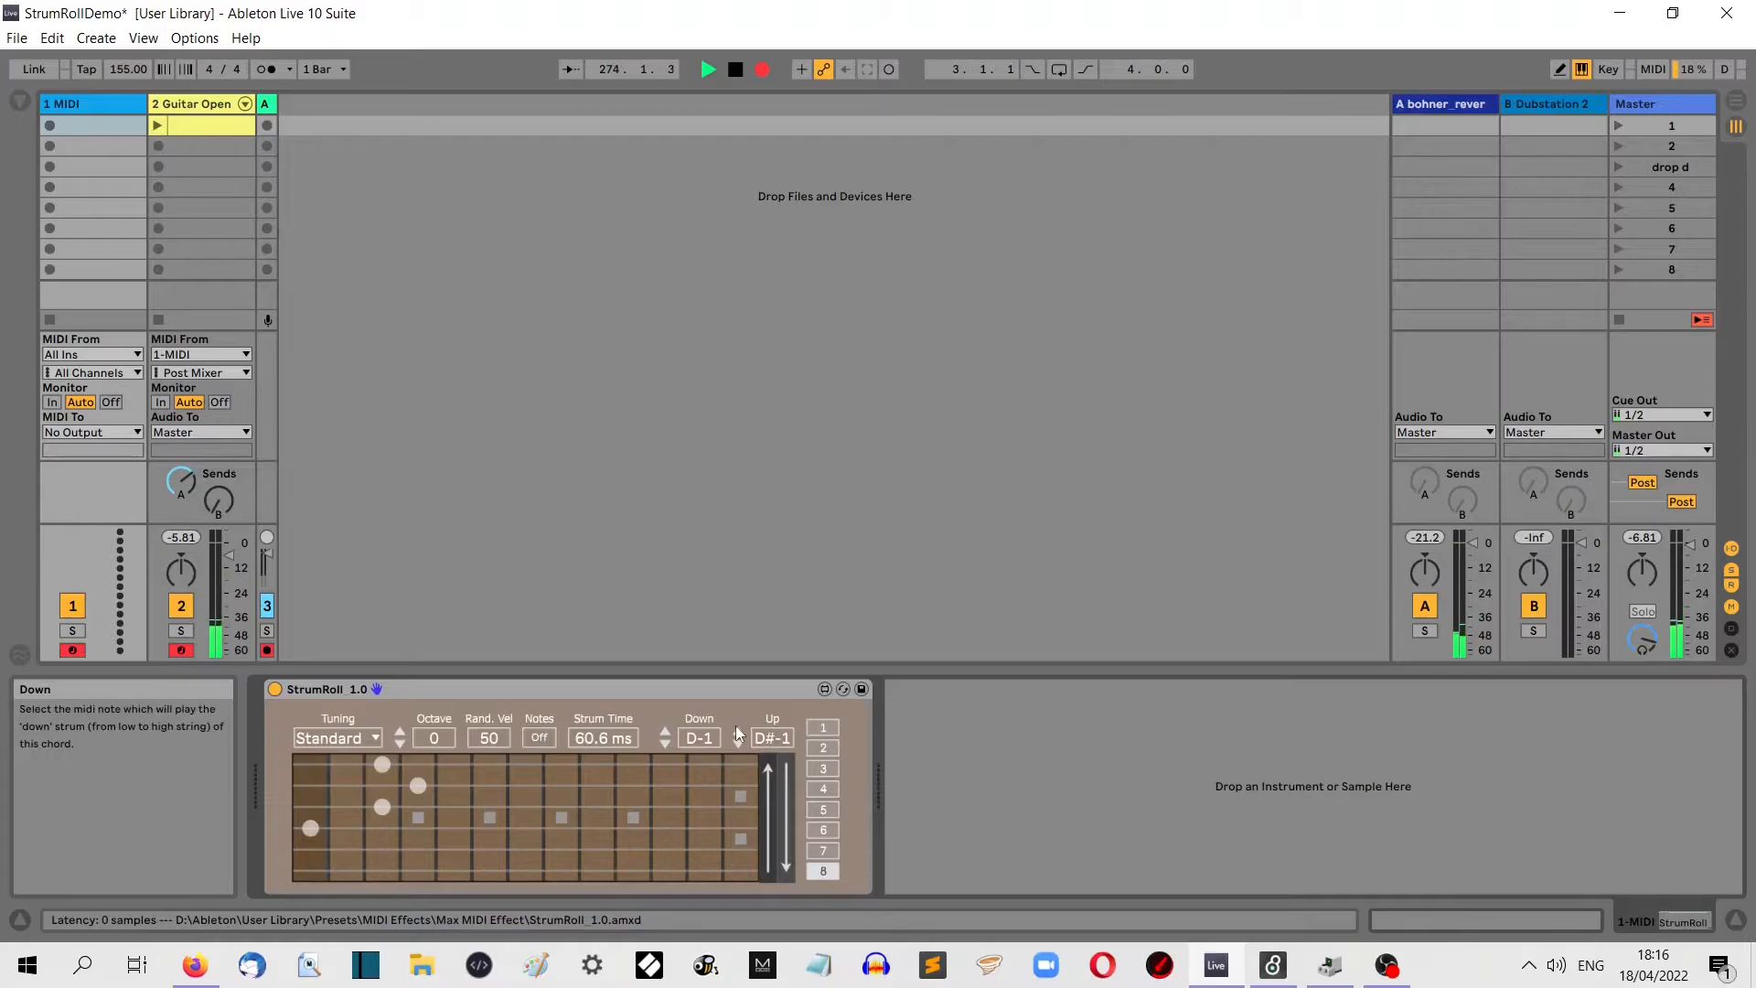
pyautogui.click(705, 683)
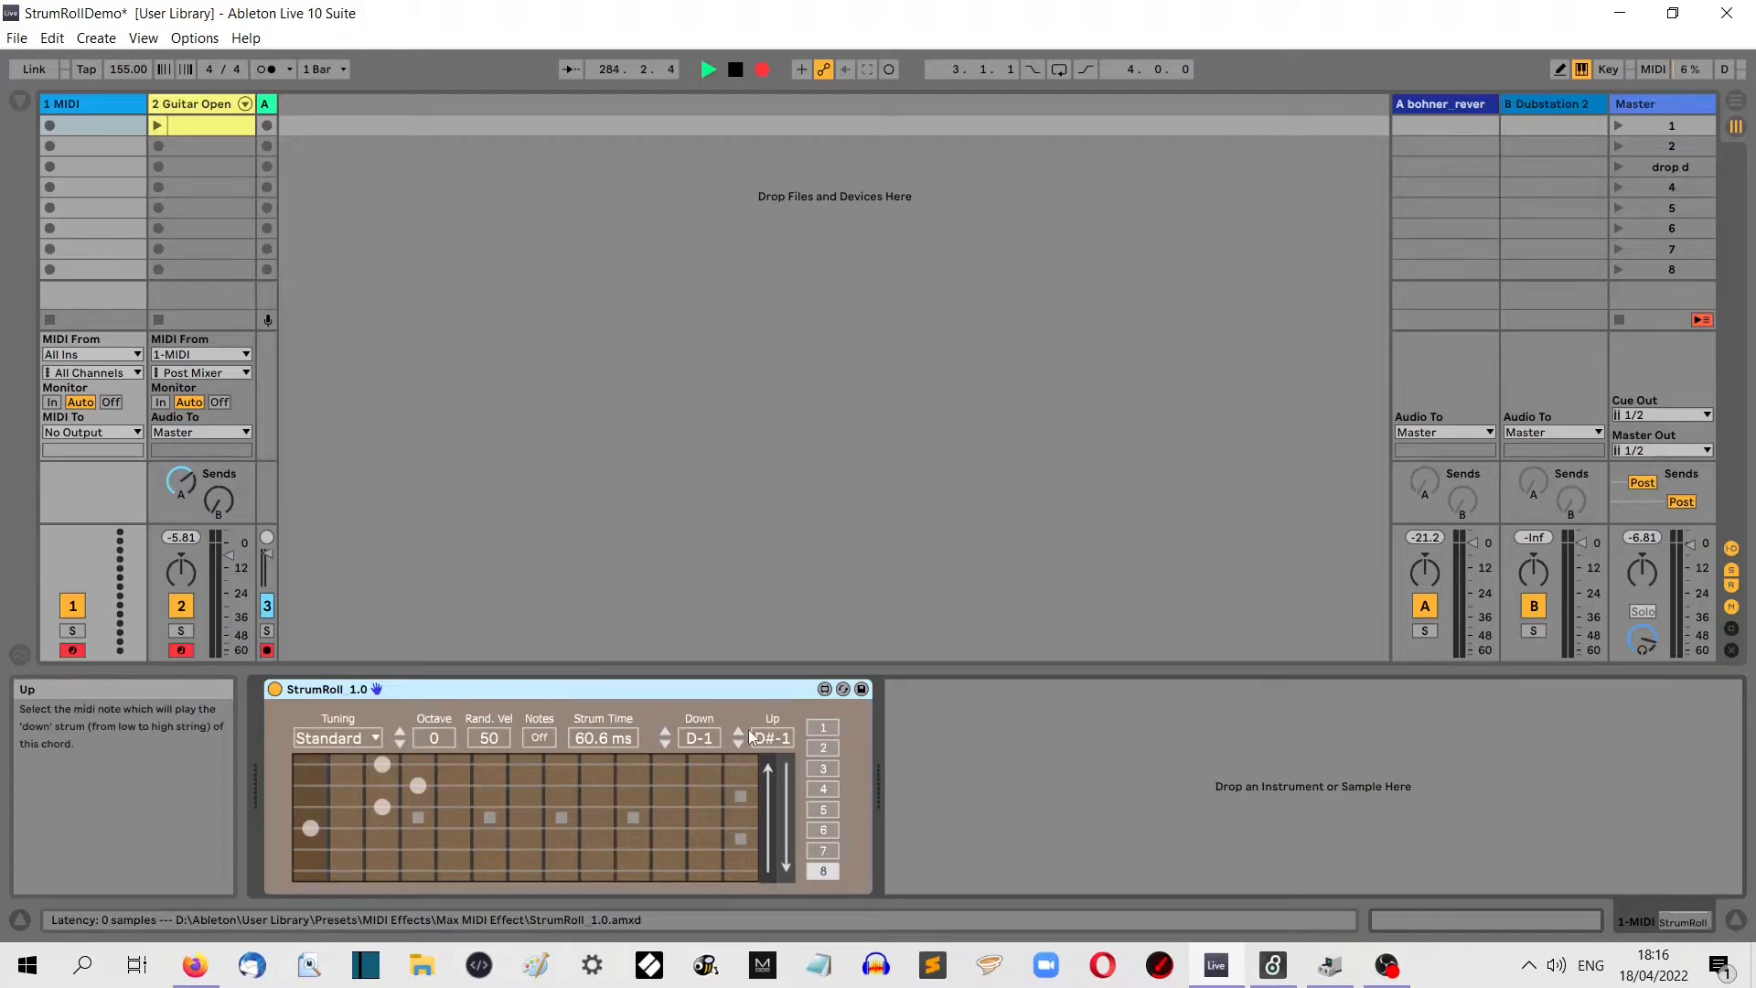
# Step: Create an empty MIDI clip in the first slot of the 1 MIDI track and show its lowest octaves
pyautogui.doubleClick(91, 123)
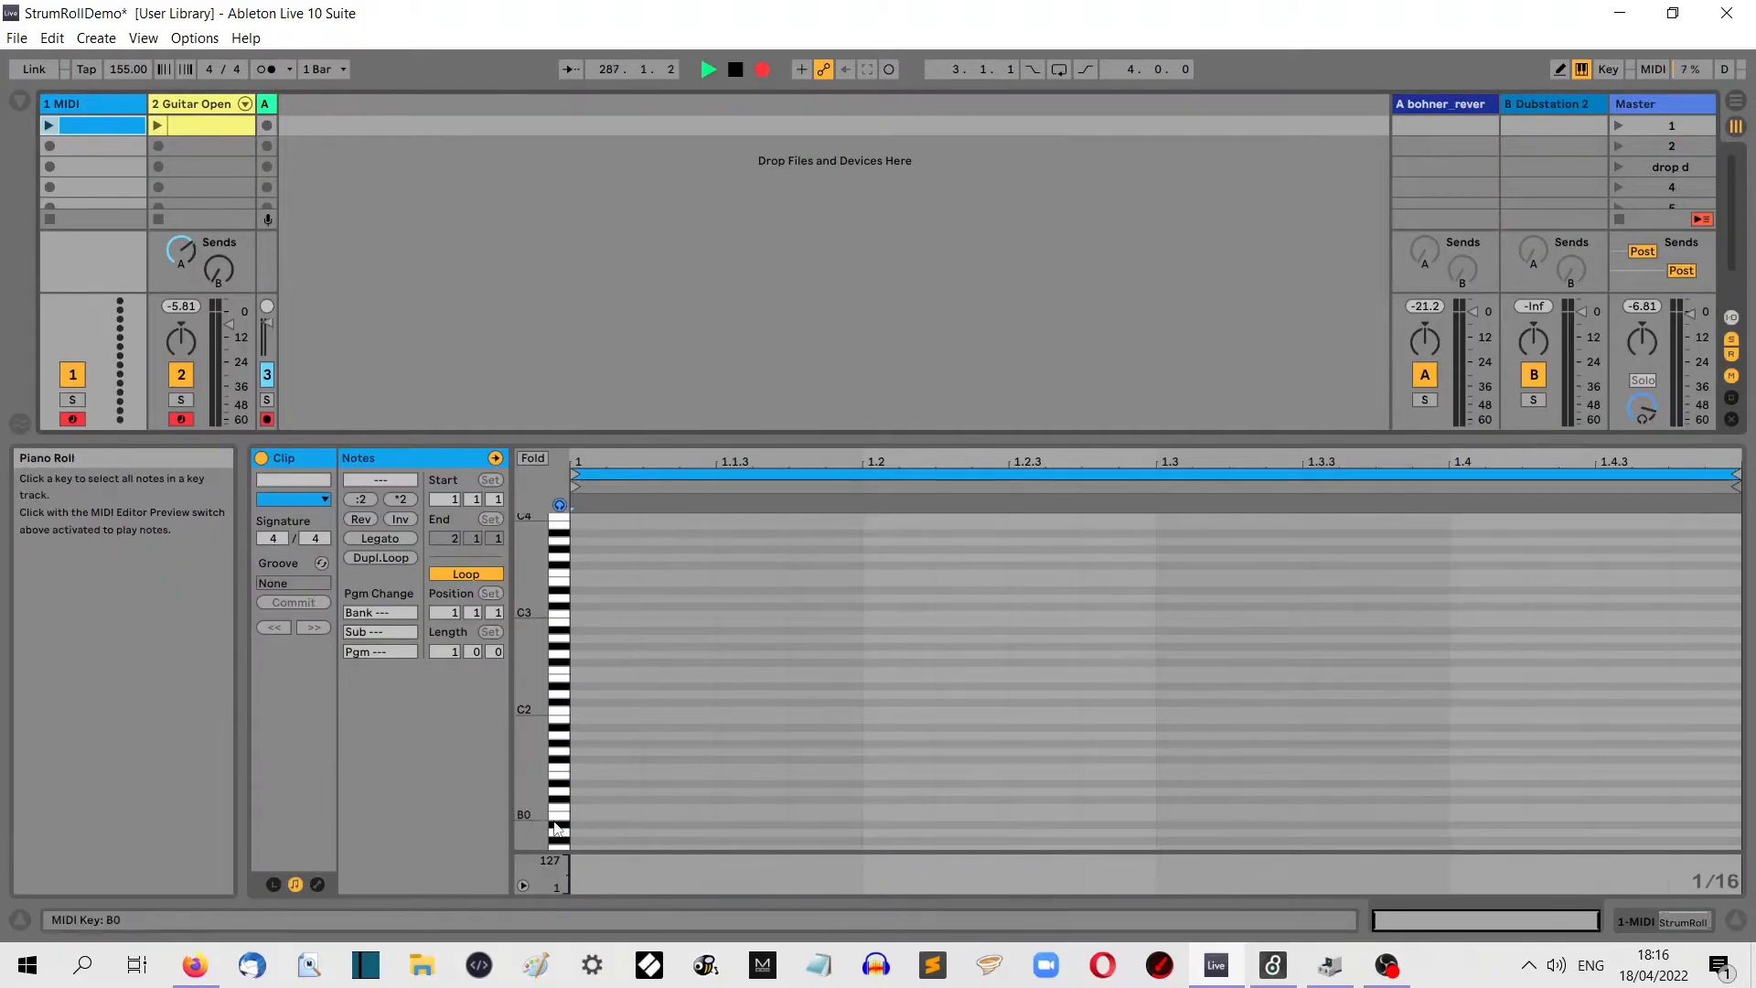
pyautogui.scroll(-5, 532, 816)
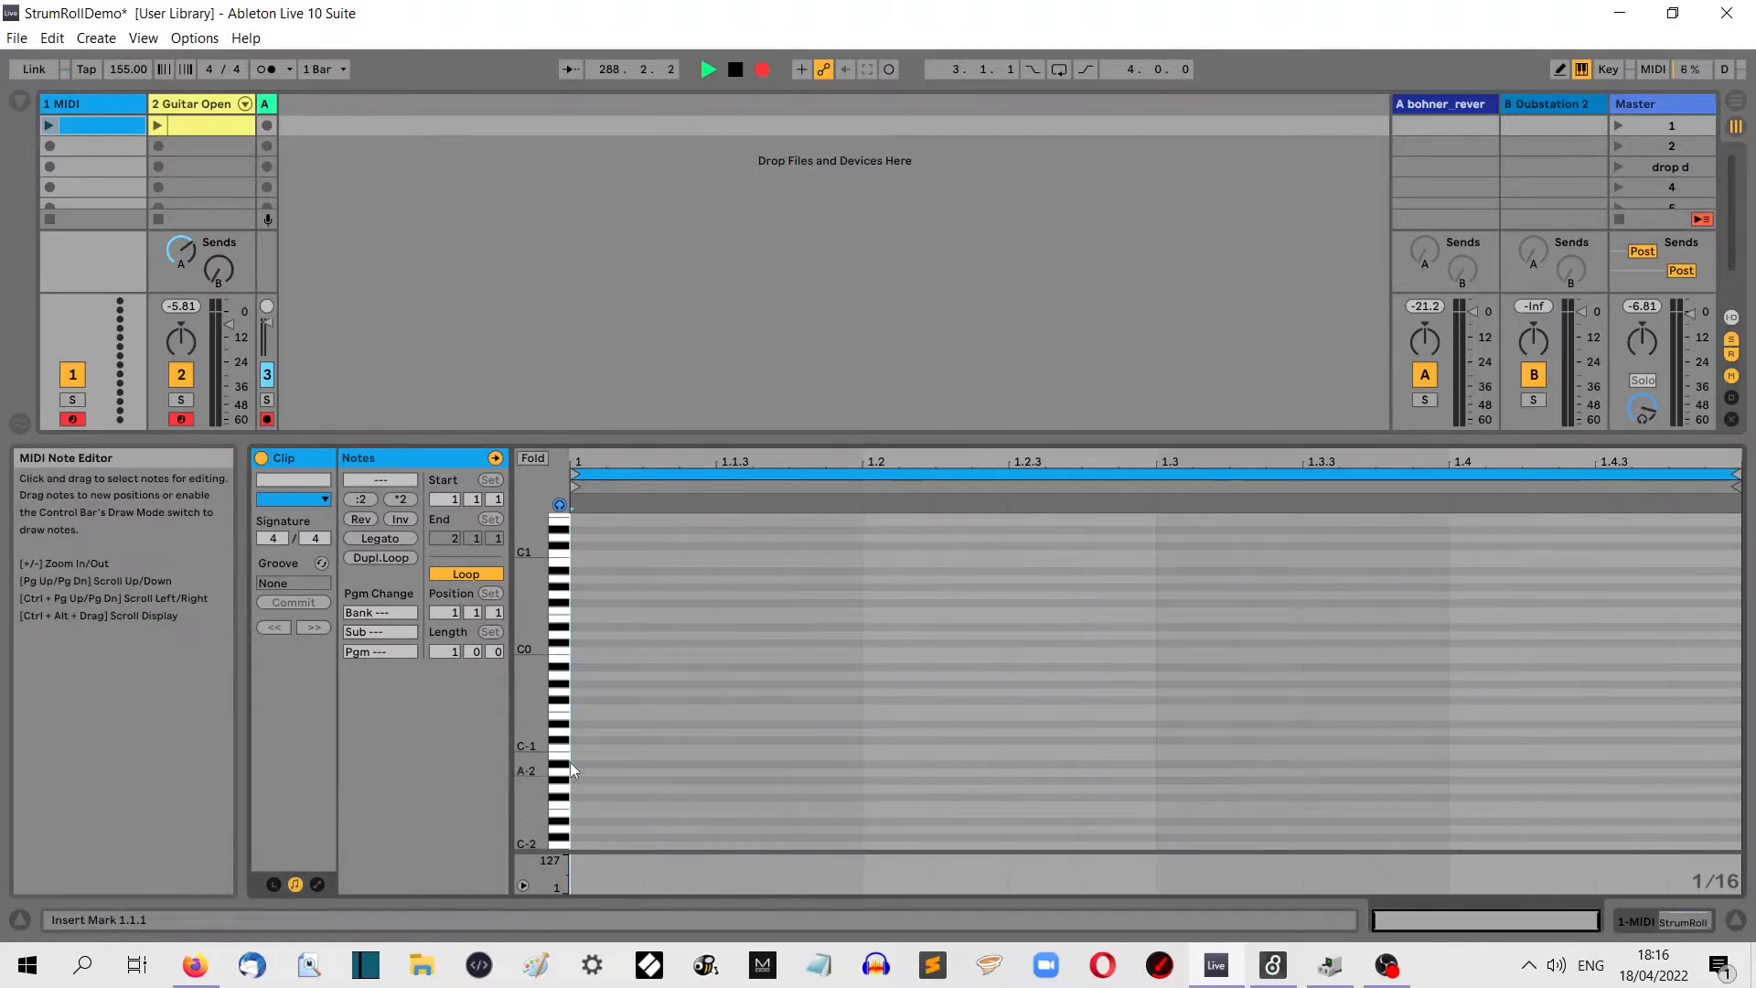
# Step: Add sixteenth notes to the clip: D-1 on beats 1 and 3, D#-1 on beats 2 and 4
pyautogui.doubleClick(589, 732)
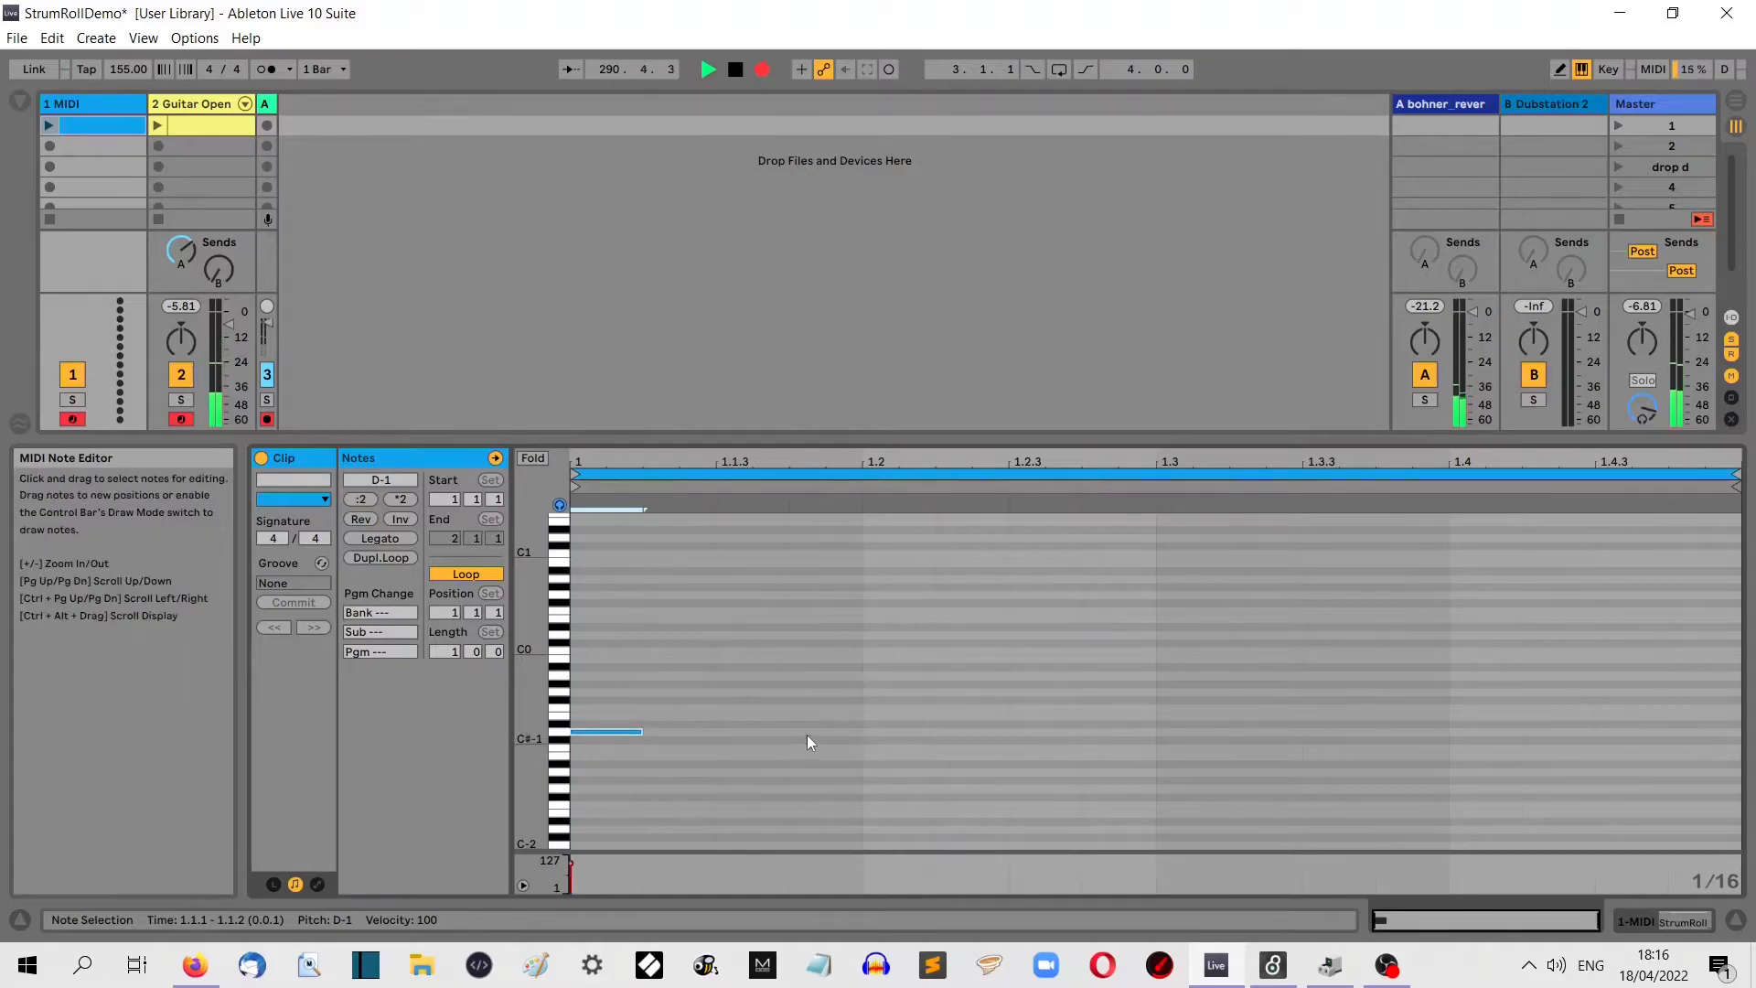
pyautogui.doubleClick(874, 721)
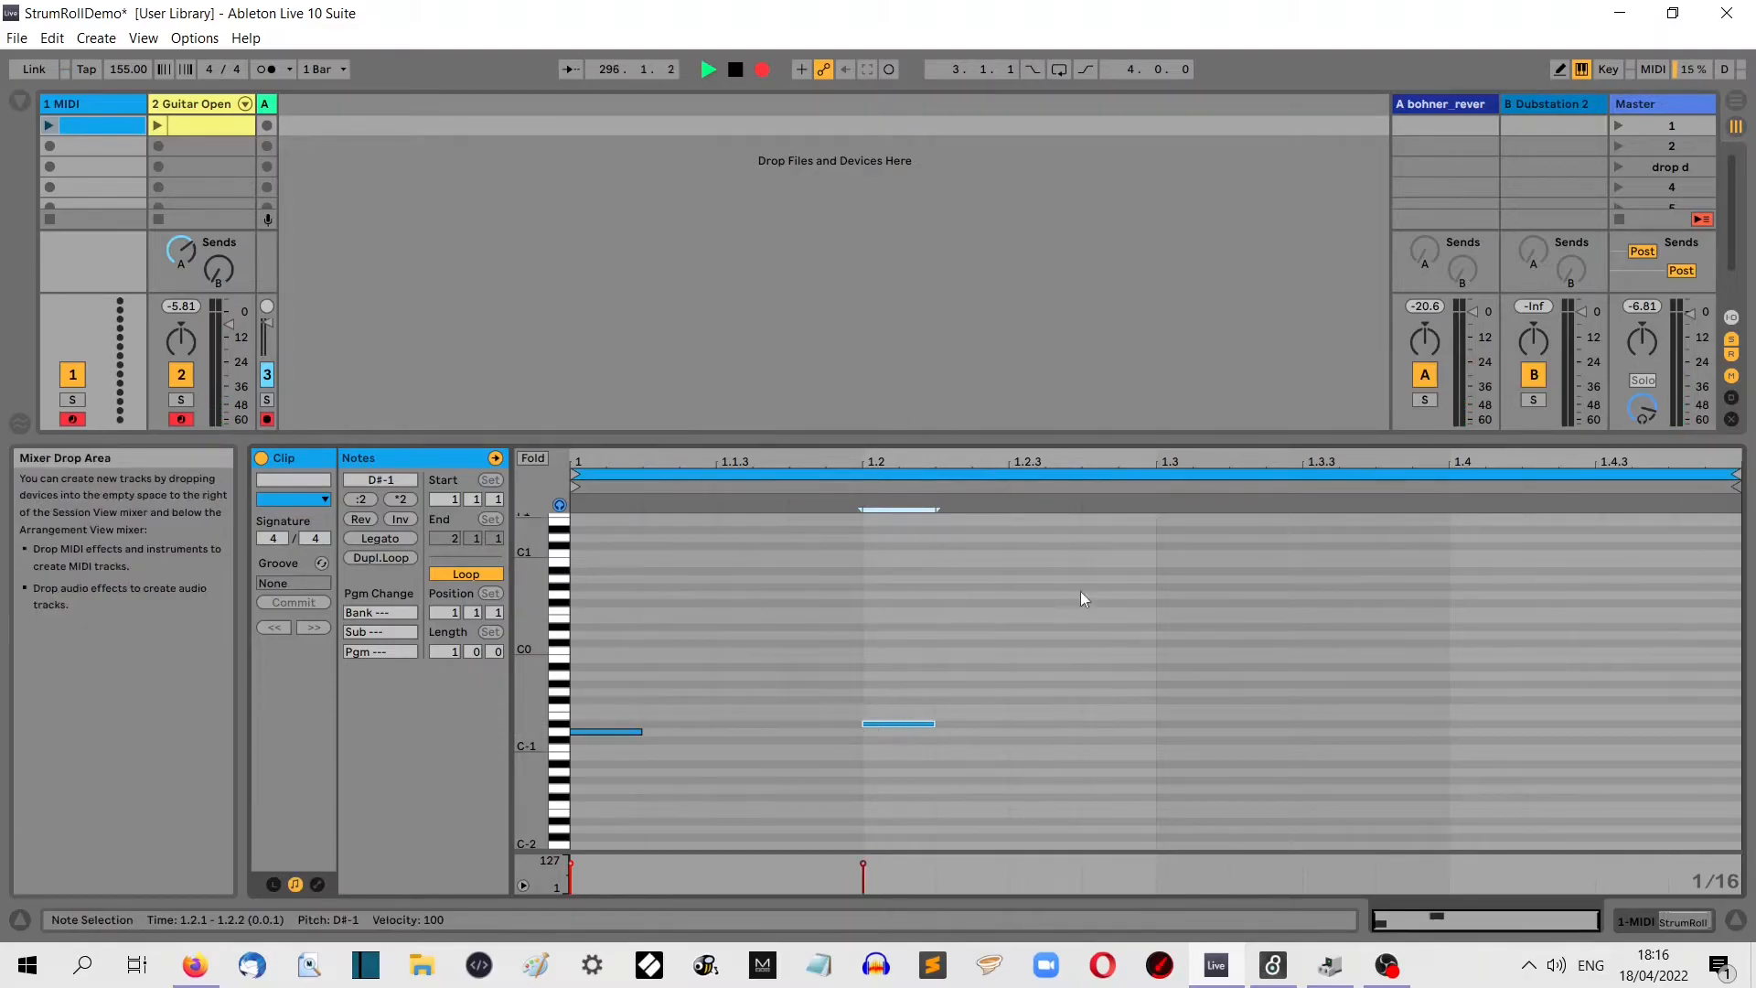
pyautogui.doubleClick(1172, 733)
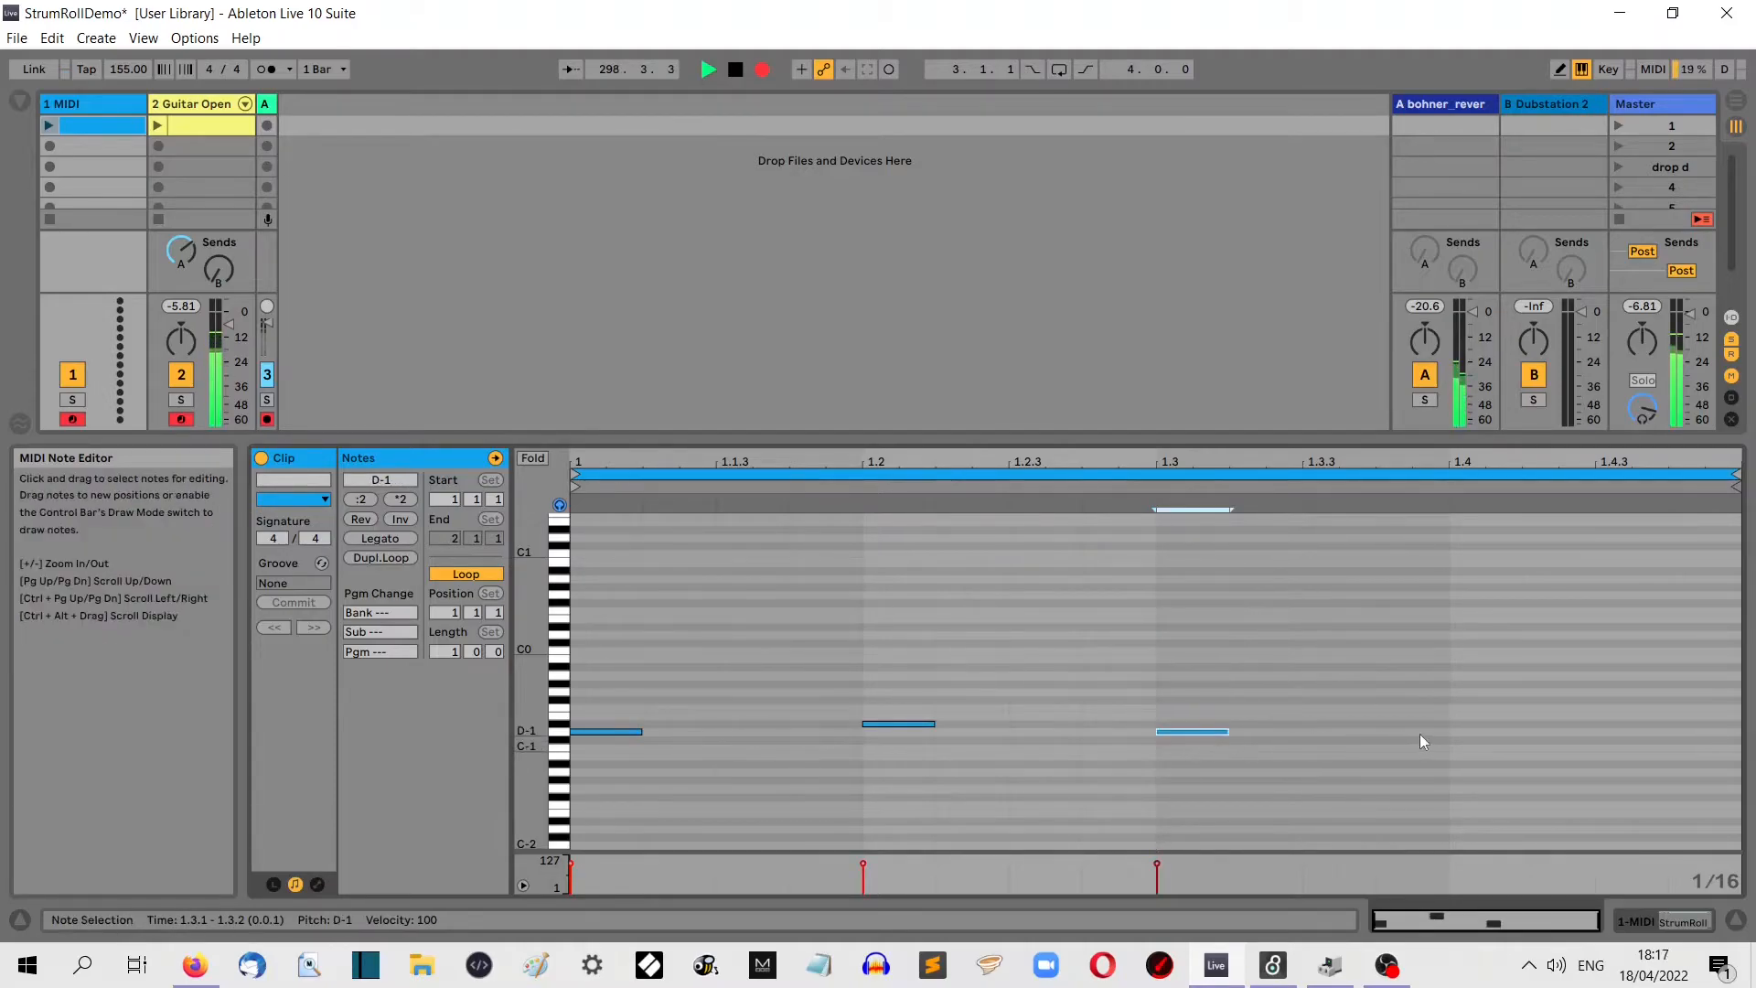
pyautogui.doubleClick(1458, 722)
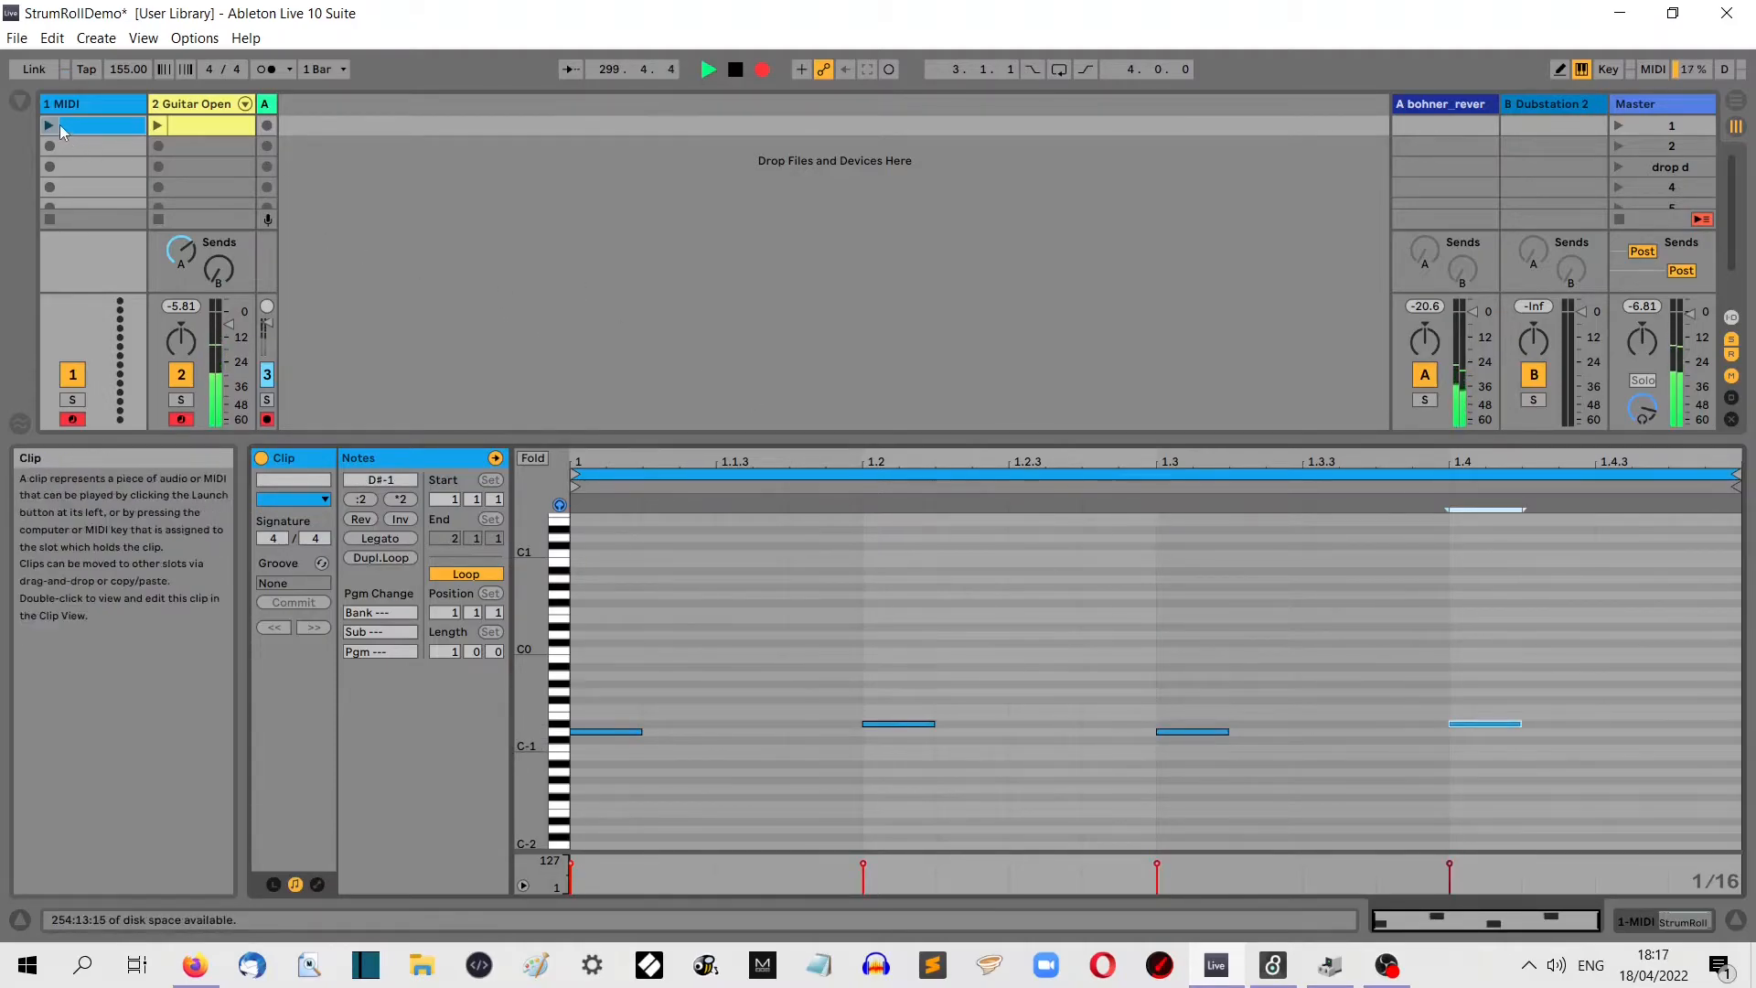
# Step: Show StrumRoll on the 1 MIDI track and launch the track's first clip so it triggers the strums
pyautogui.click(87, 108)
pyautogui.doubleClick(86, 108)
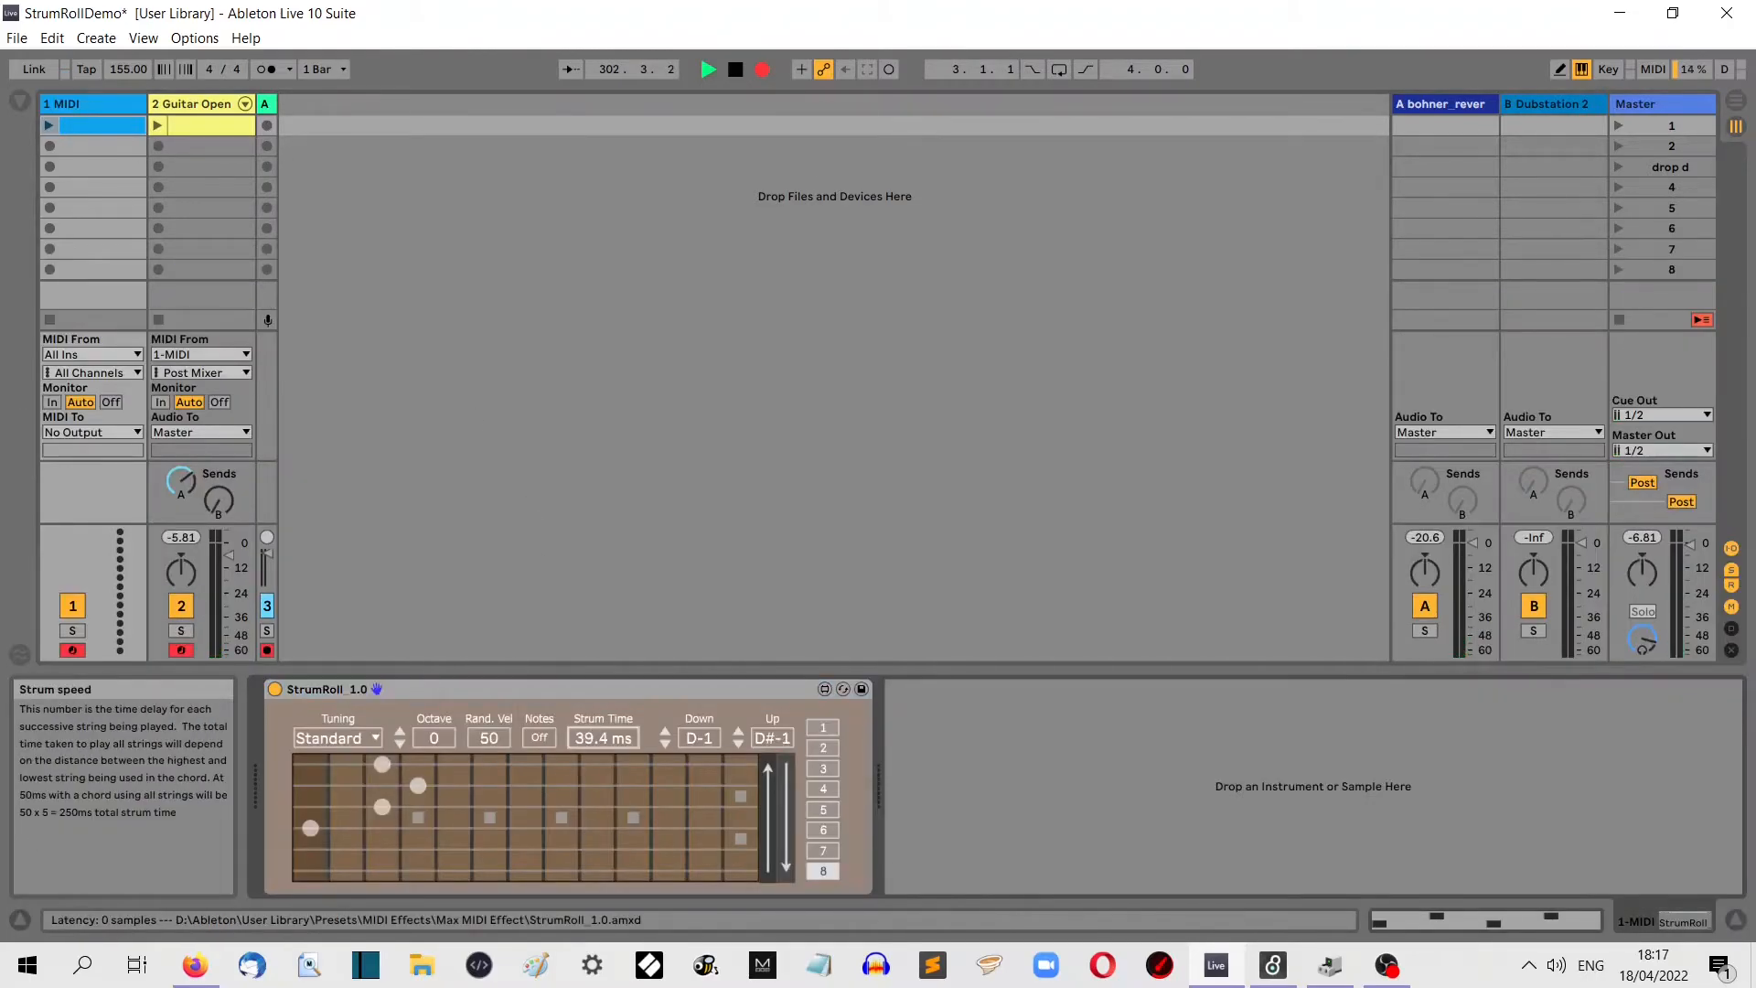
pyautogui.click(47, 125)
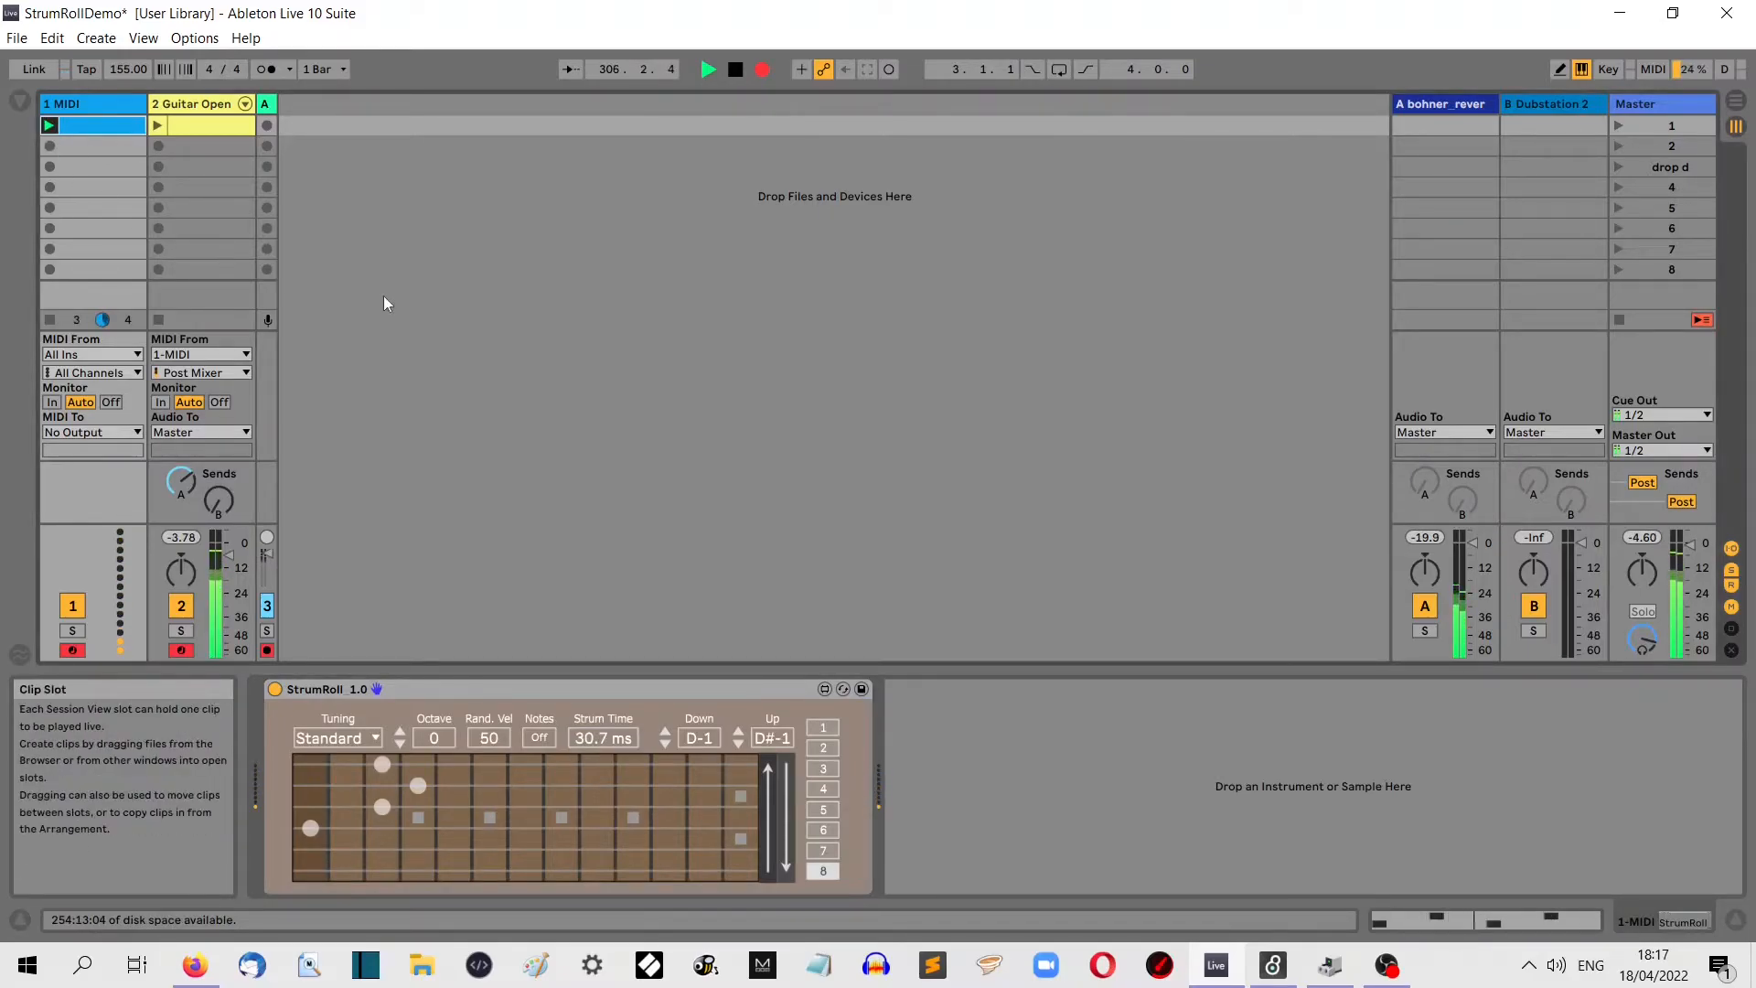
# Step: Look over the playing clip's notes, the Guitar Open track's instrument rack and the StrumRoll device
pyautogui.doubleClick(95, 124)
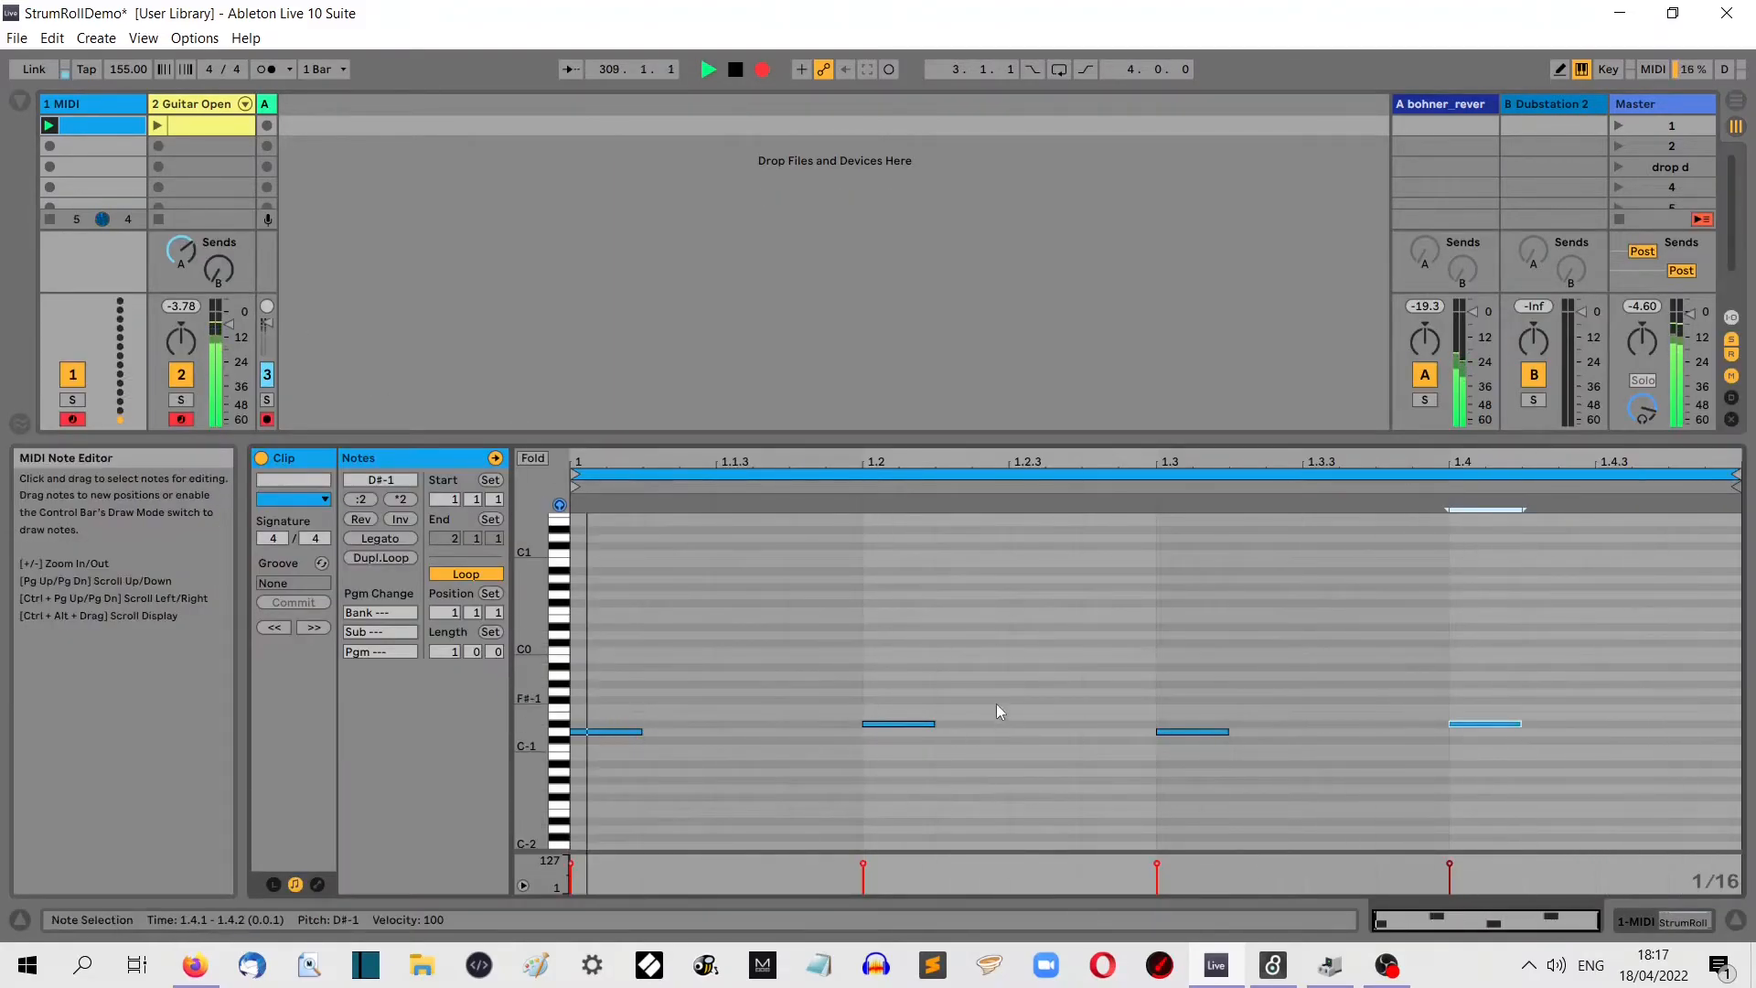
pyautogui.click(176, 127)
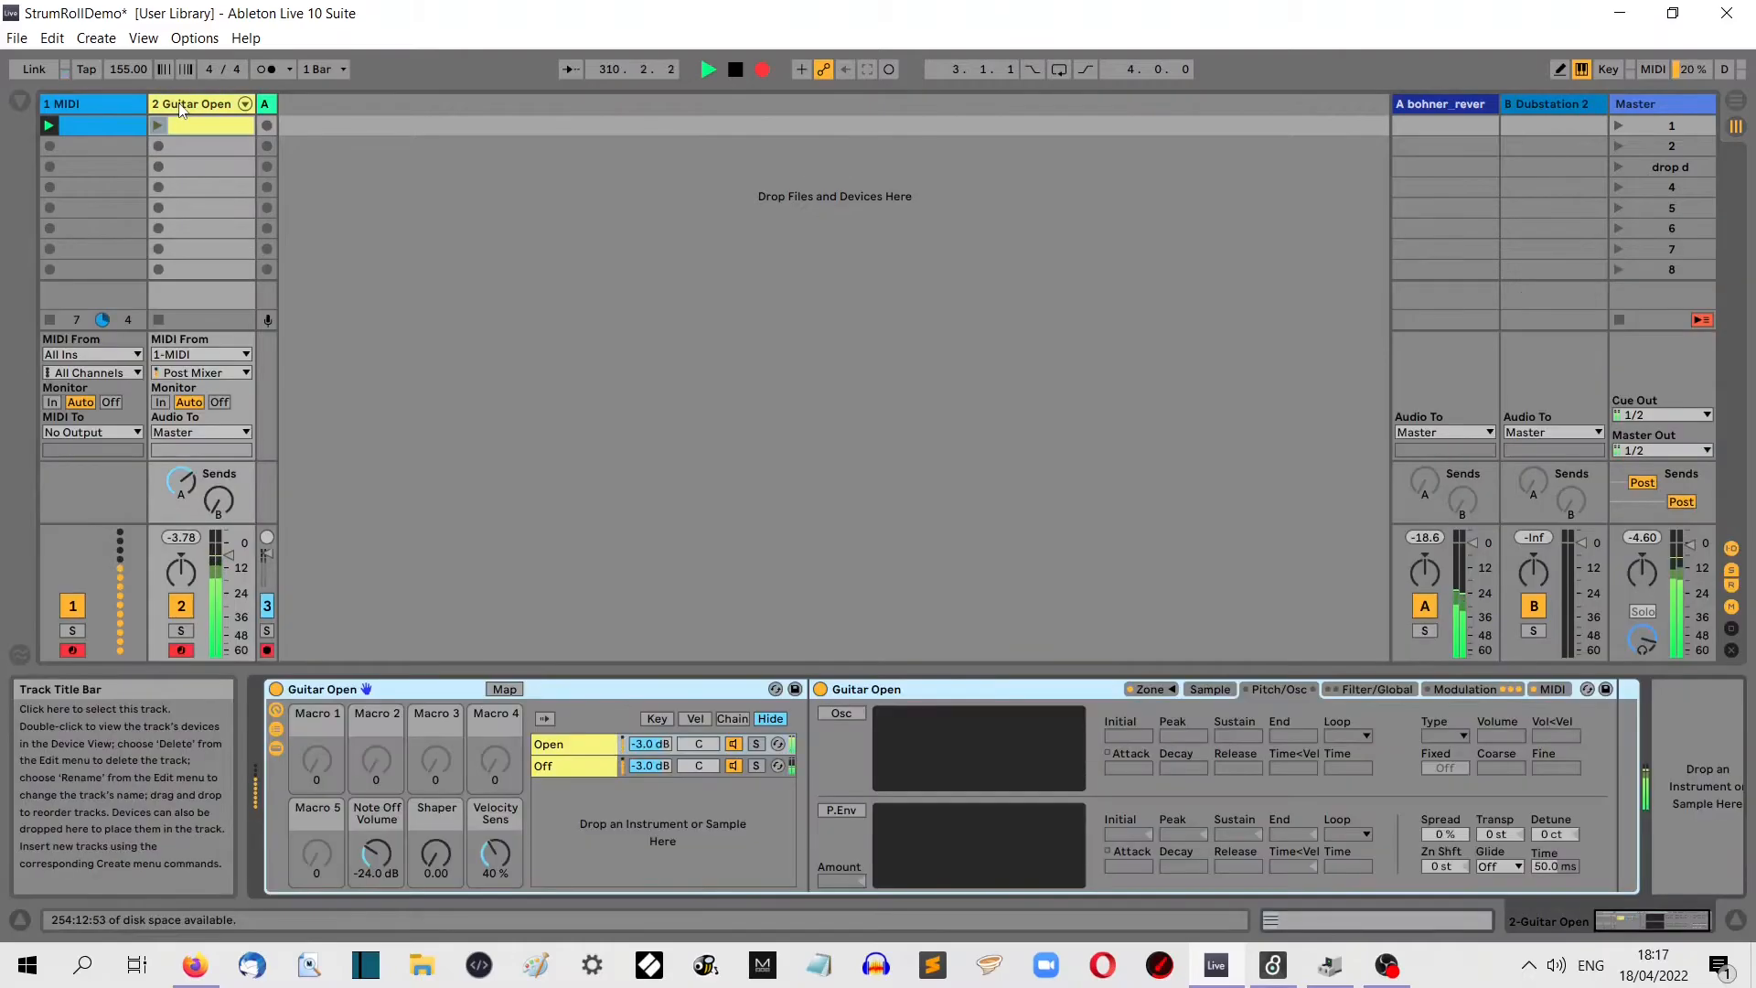
pyautogui.click(93, 112)
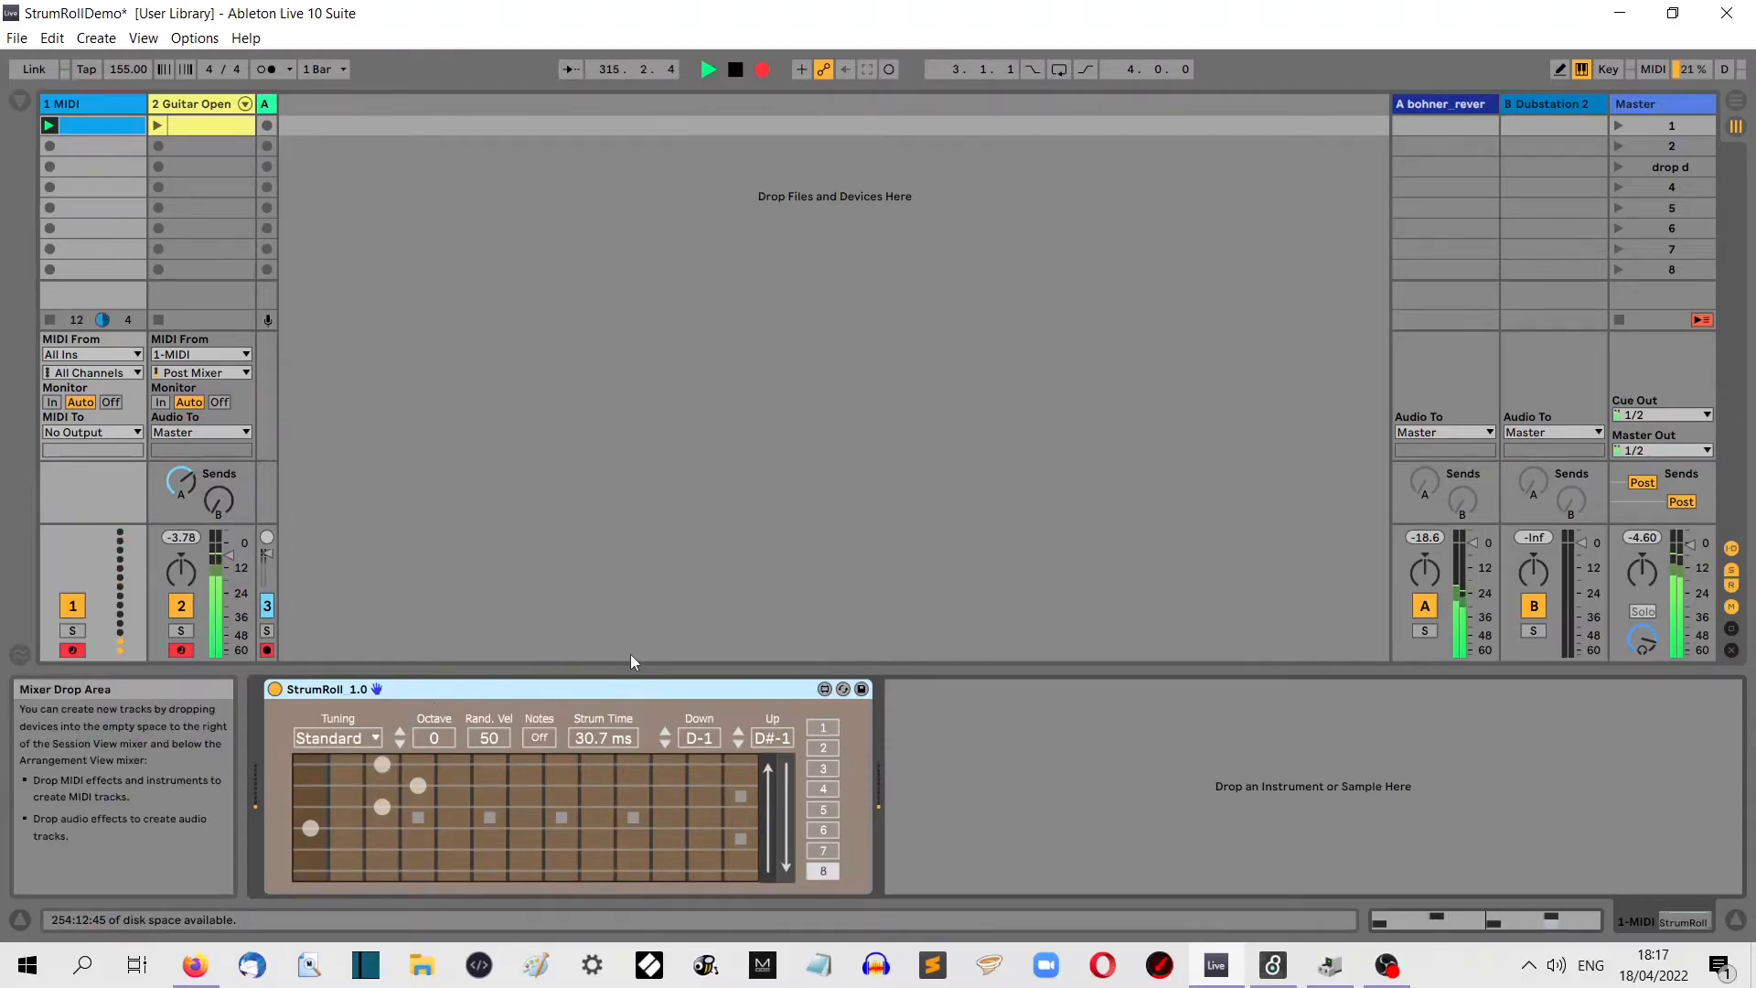
# Step: Try the clip's first D-1 note at two sixteenths long, and shorten it back to one sixteenth
pyautogui.doubleClick(91, 126)
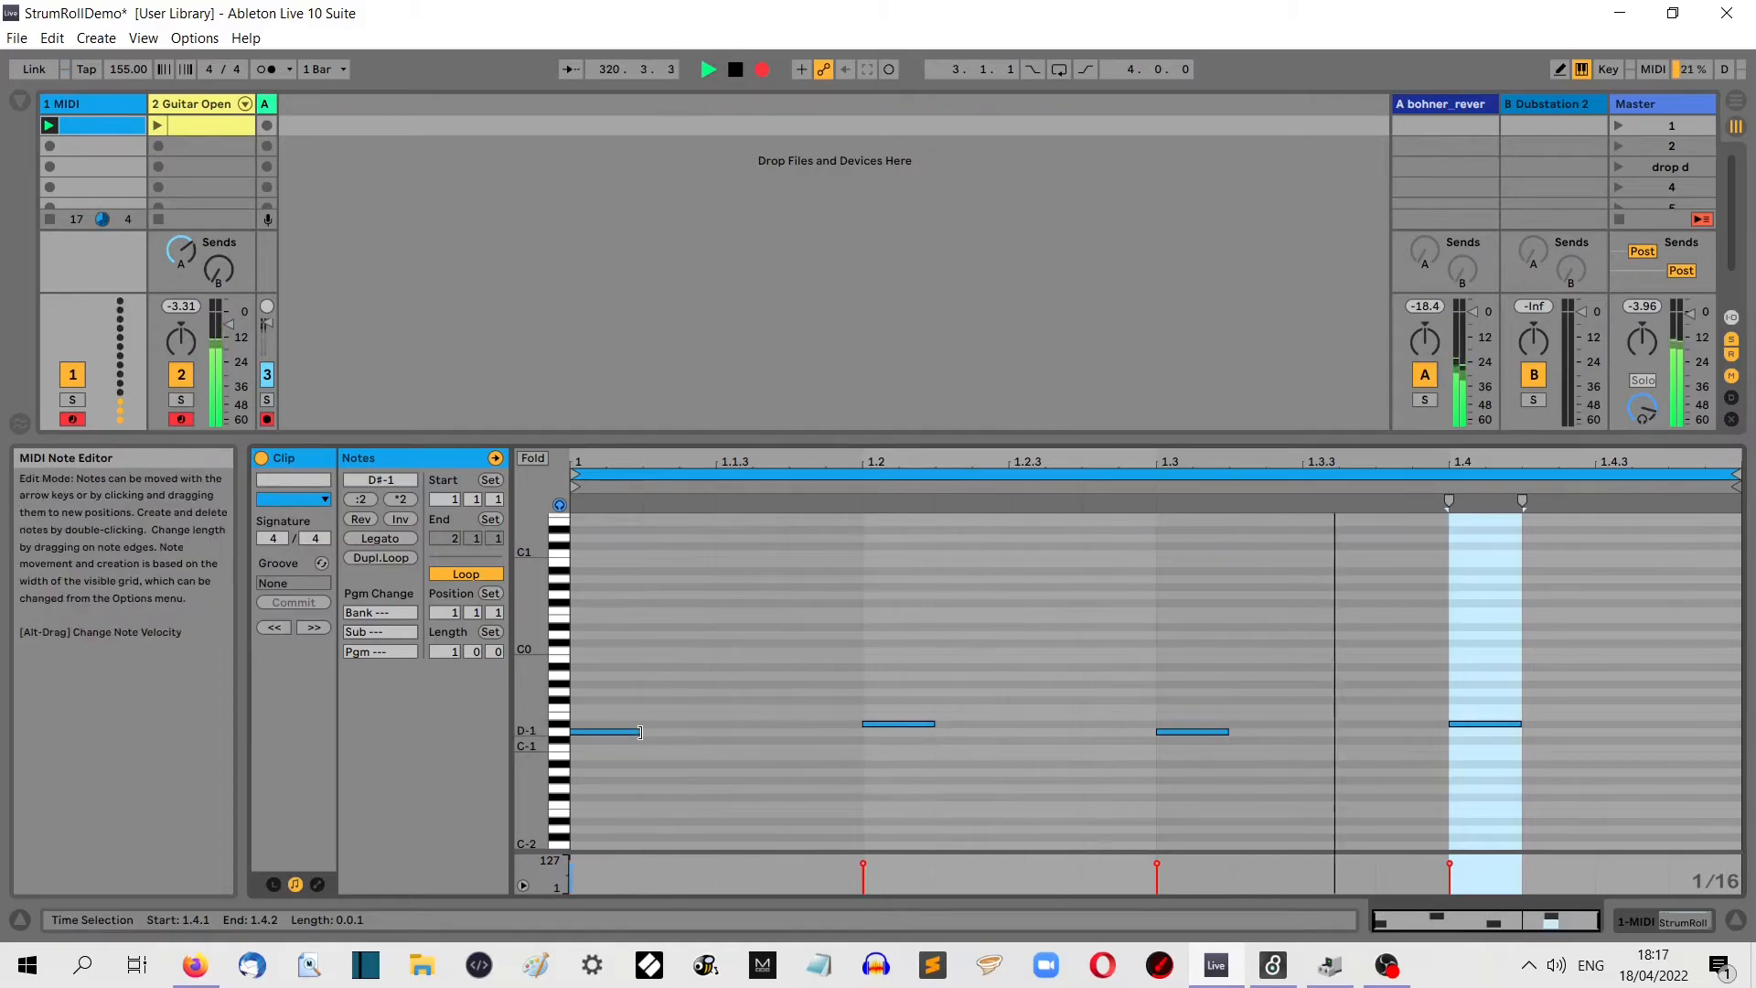
pyautogui.moveTo(640, 732); pyautogui.dragTo(716, 732)
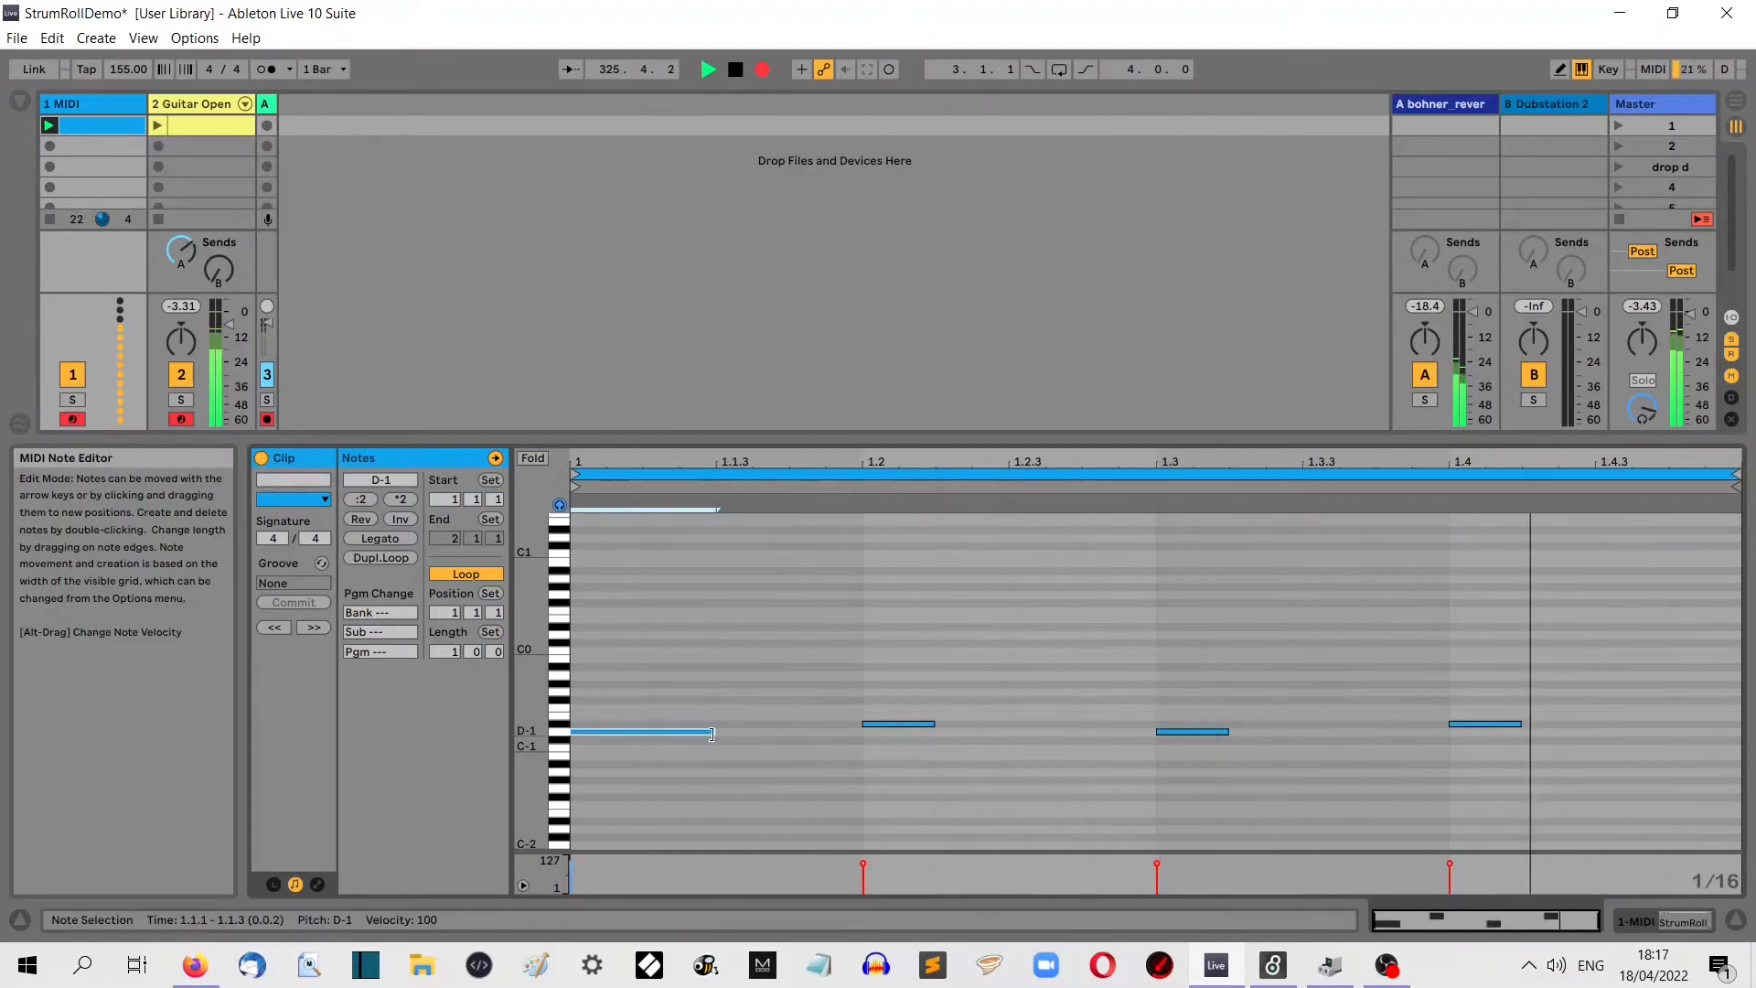
pyautogui.moveTo(710, 733); pyautogui.dragTo(642, 733)
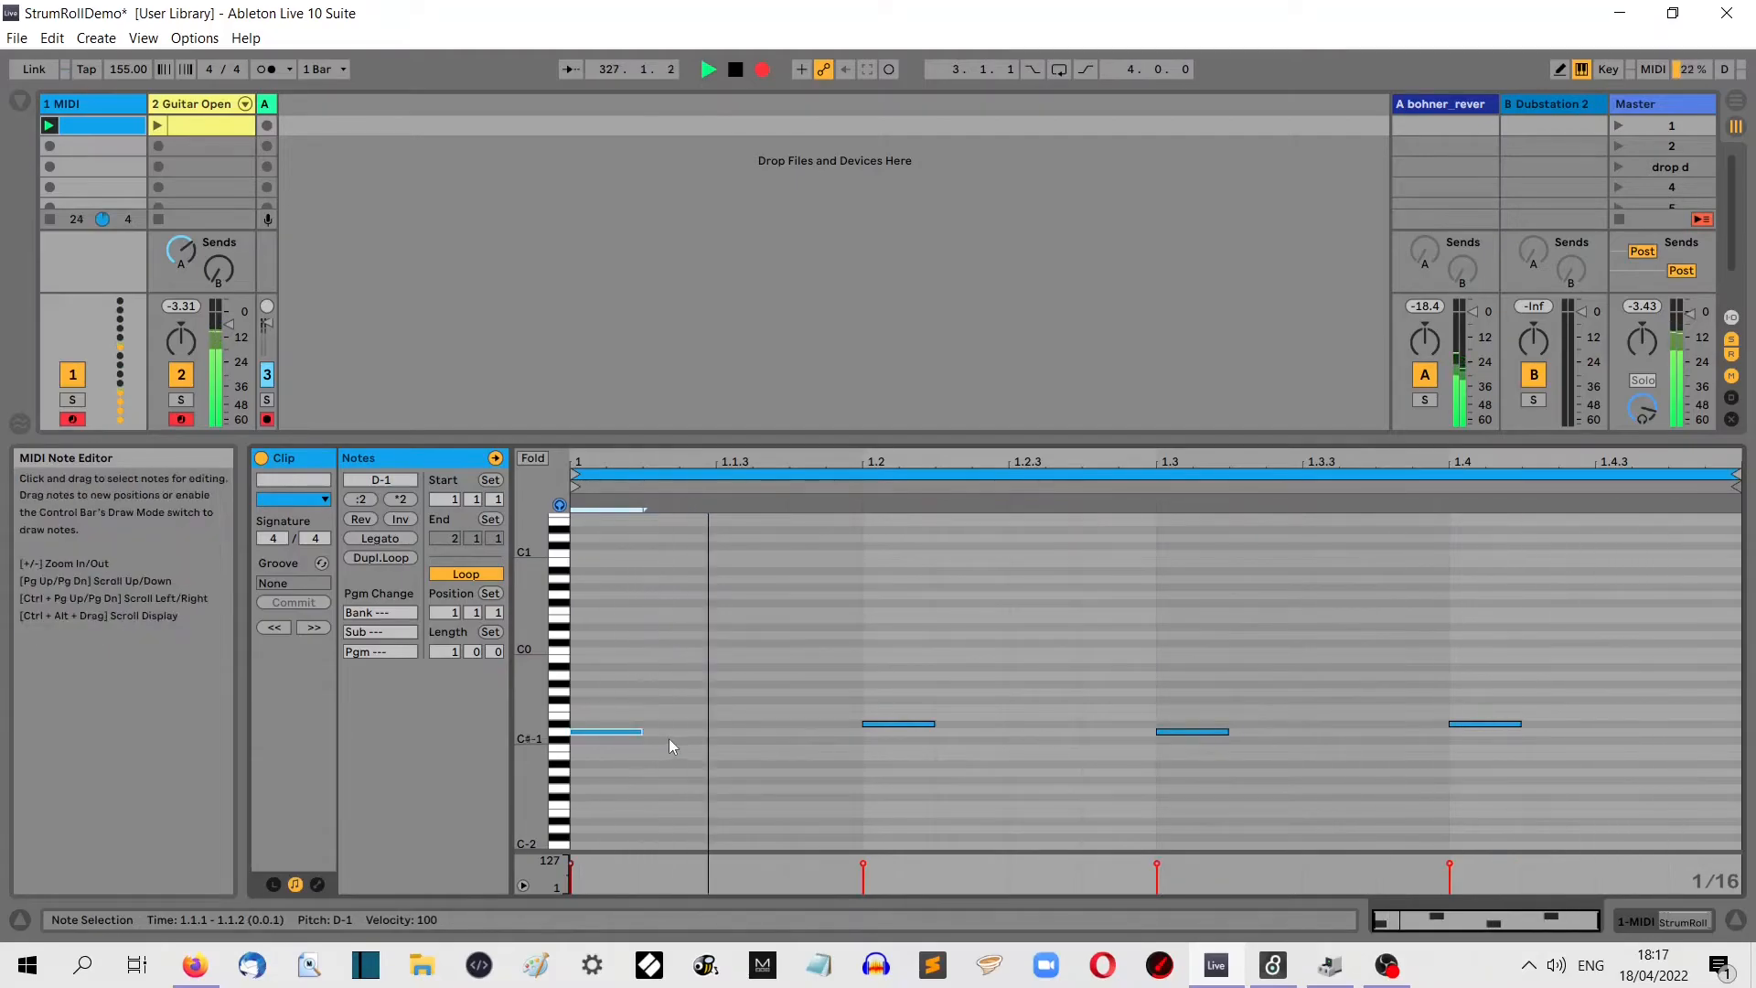
# Step: Set StrumRoll's strum time on the 1 MIDI track to 37.8 ms
pyautogui.click(106, 99)
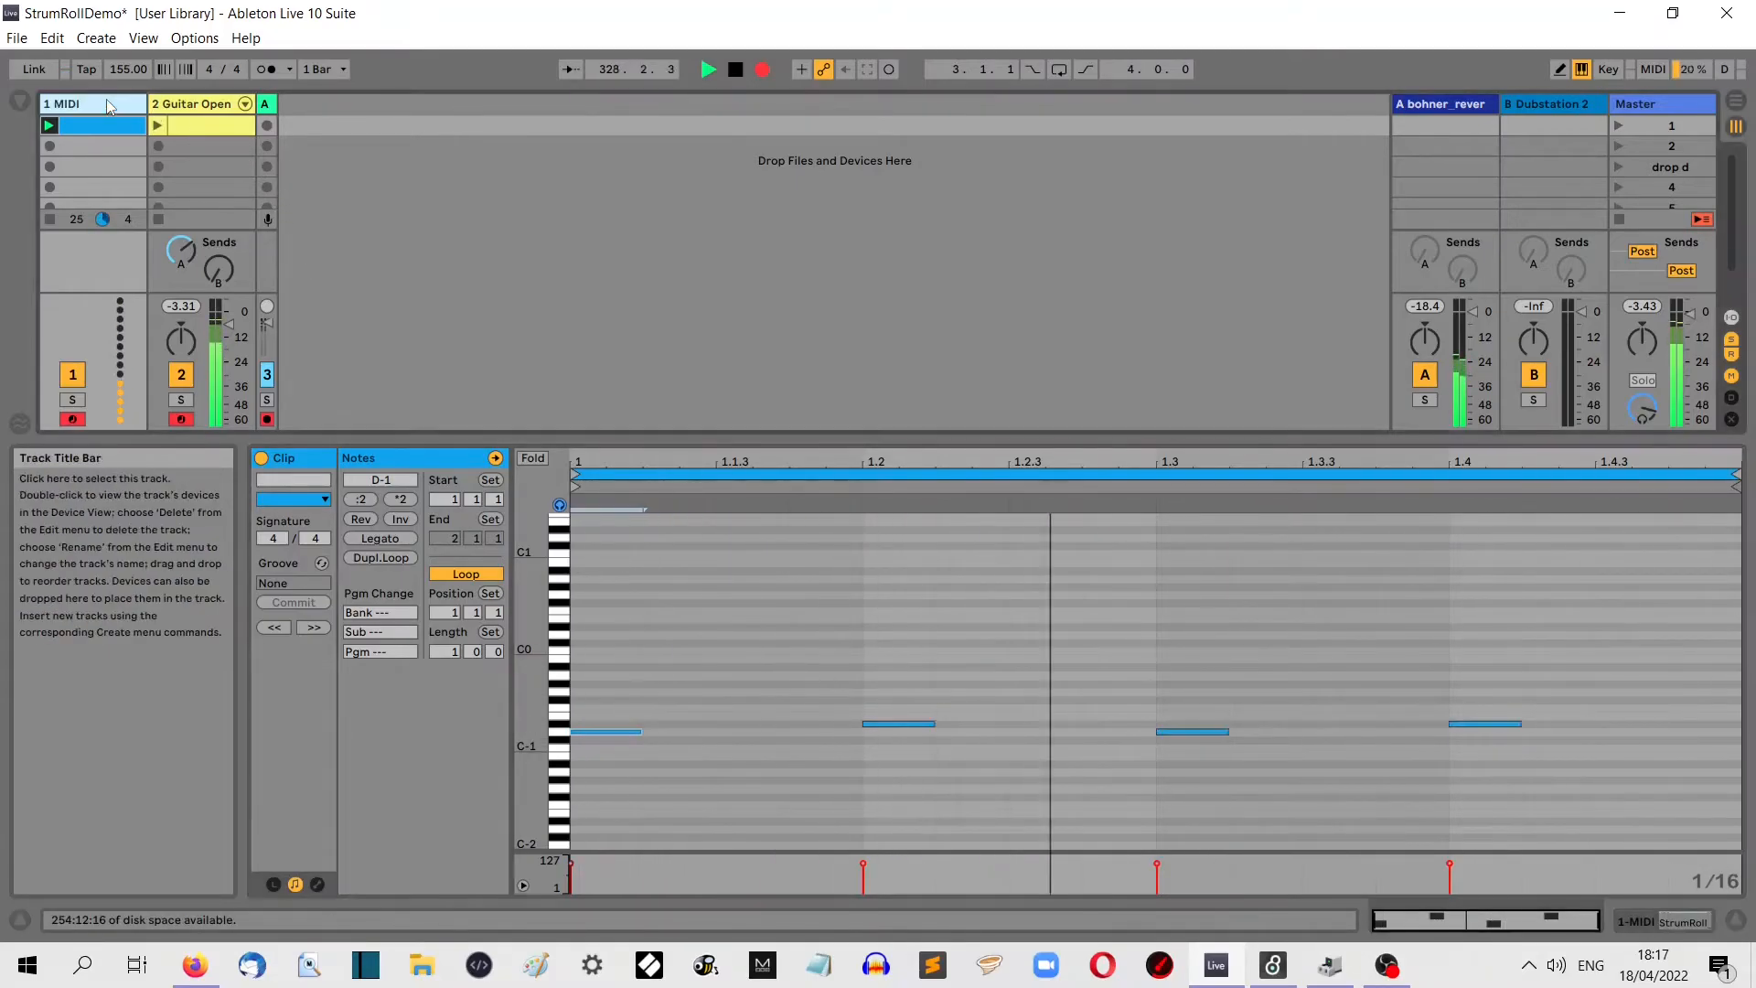
pyautogui.moveTo(590, 739); pyautogui.dragTo(590, 718)
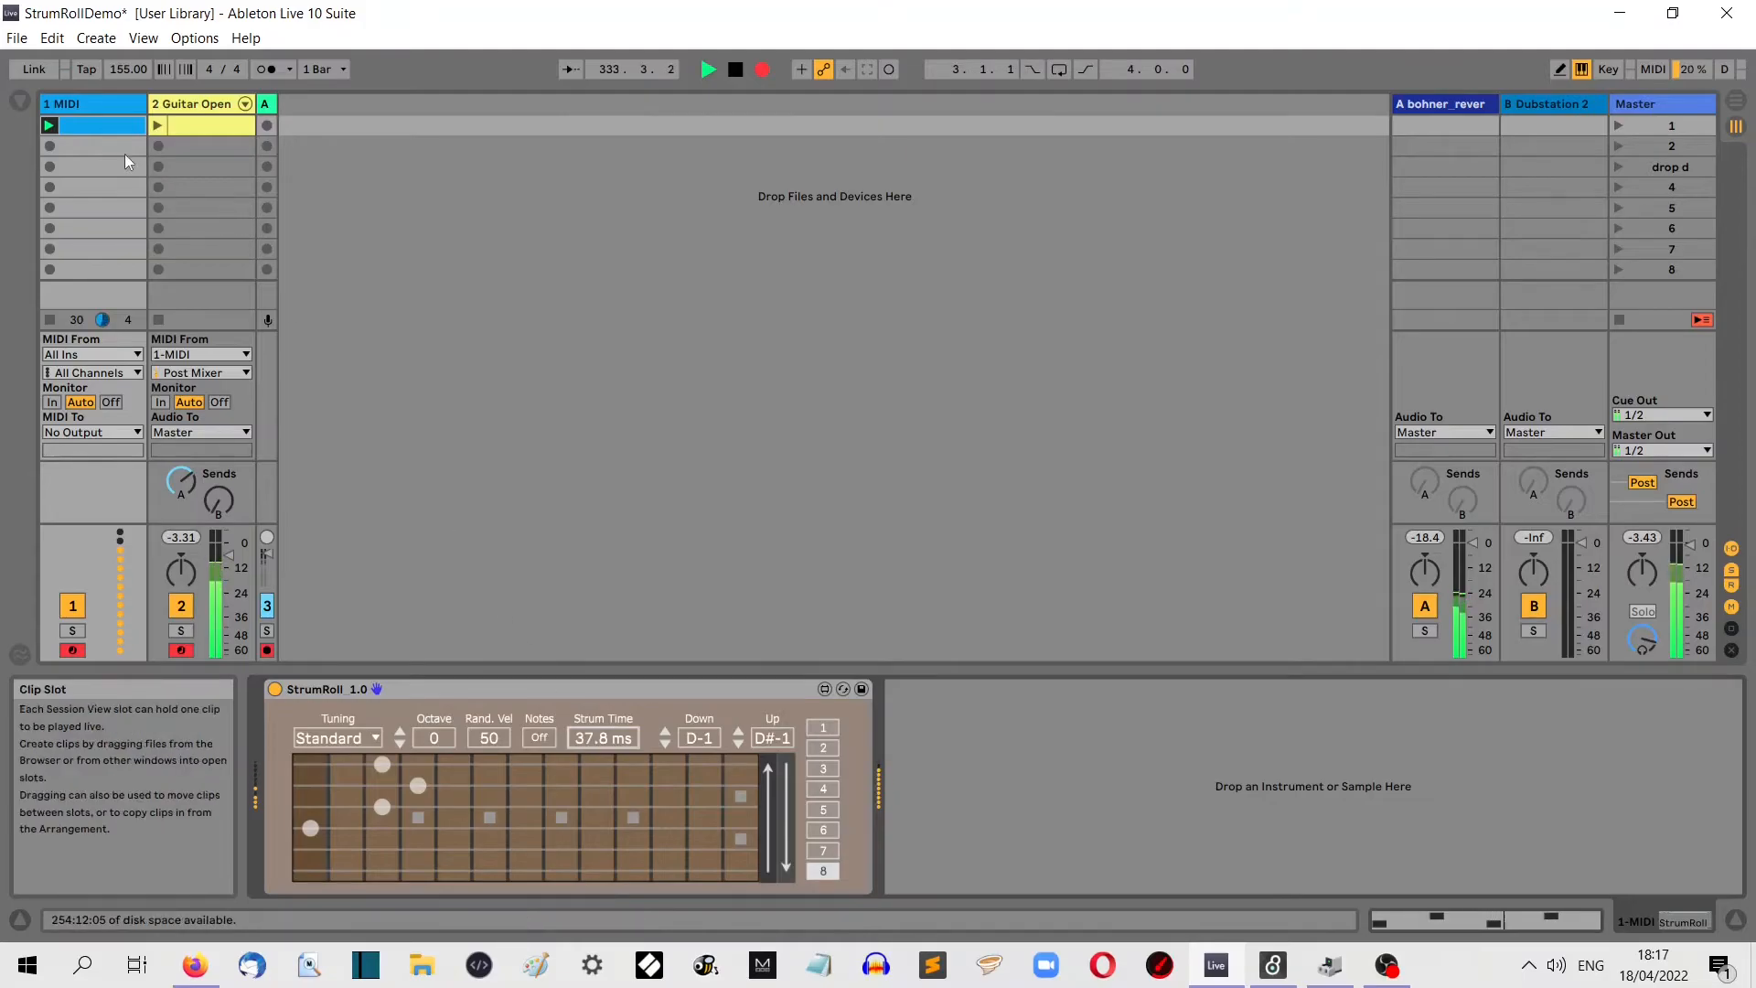
# Step: Extend the clip's first D-1 note to slightly over two sixteenths and its last D#-1 note to two sixteenths
pyautogui.click(102, 126)
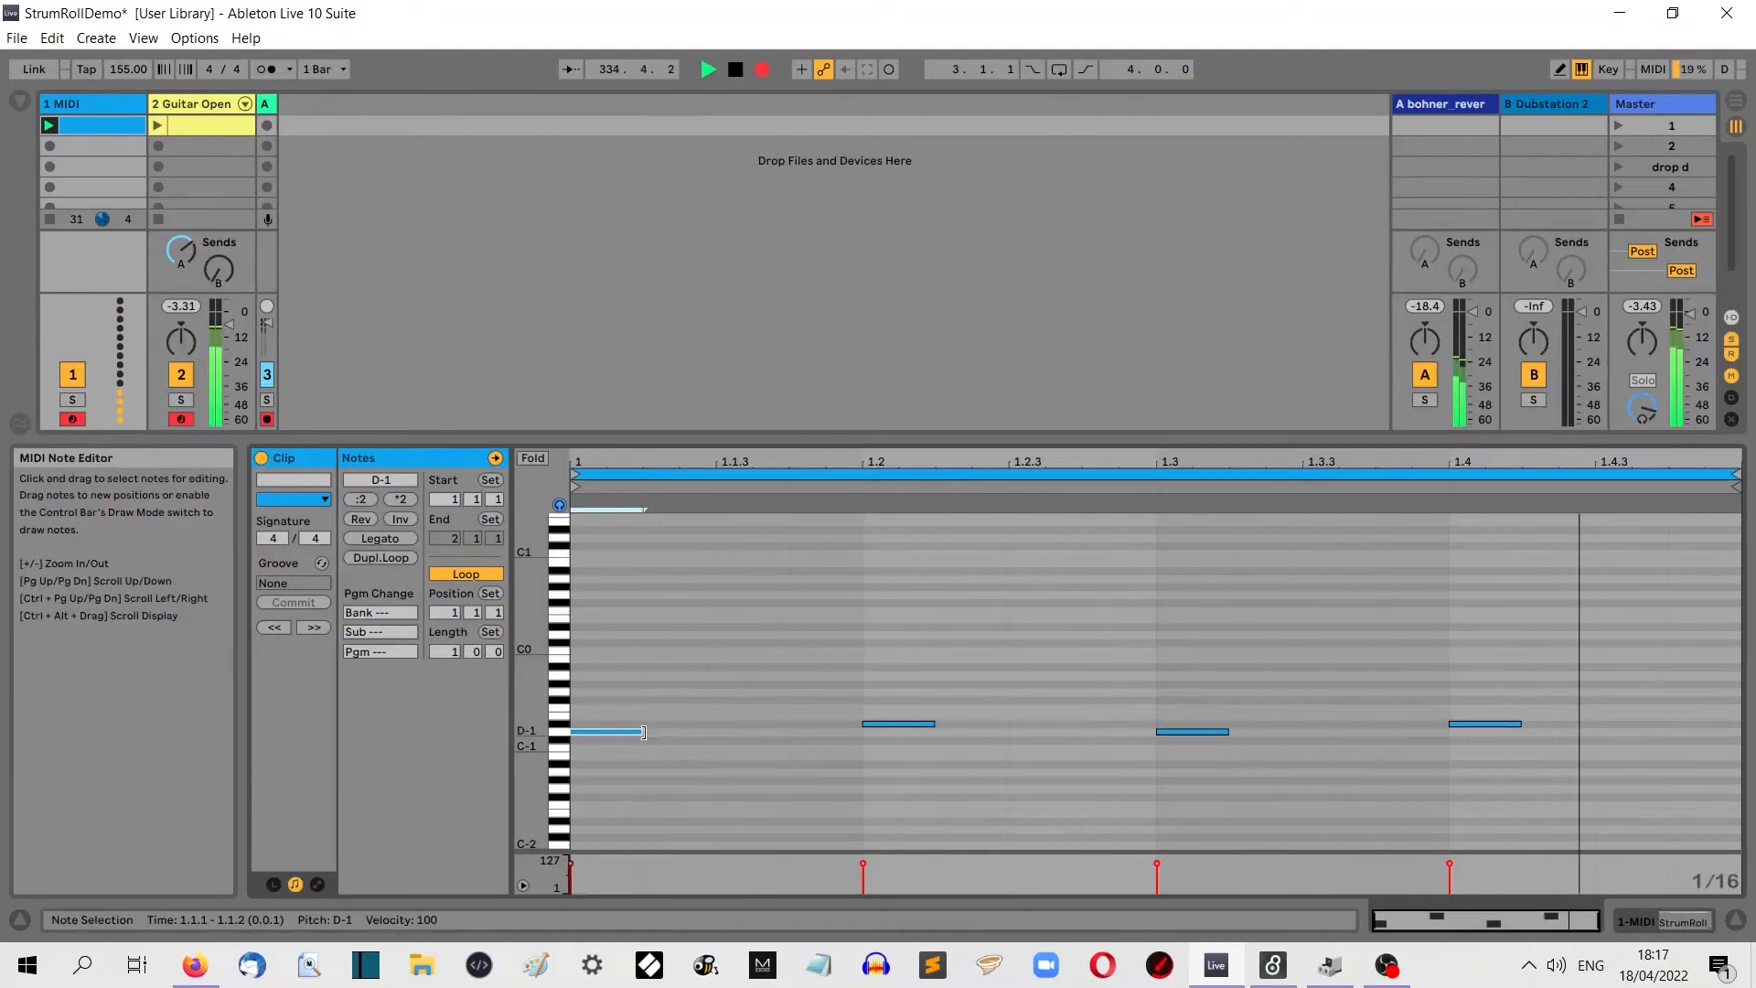
pyautogui.moveTo(642, 732); pyautogui.dragTo(716, 732)
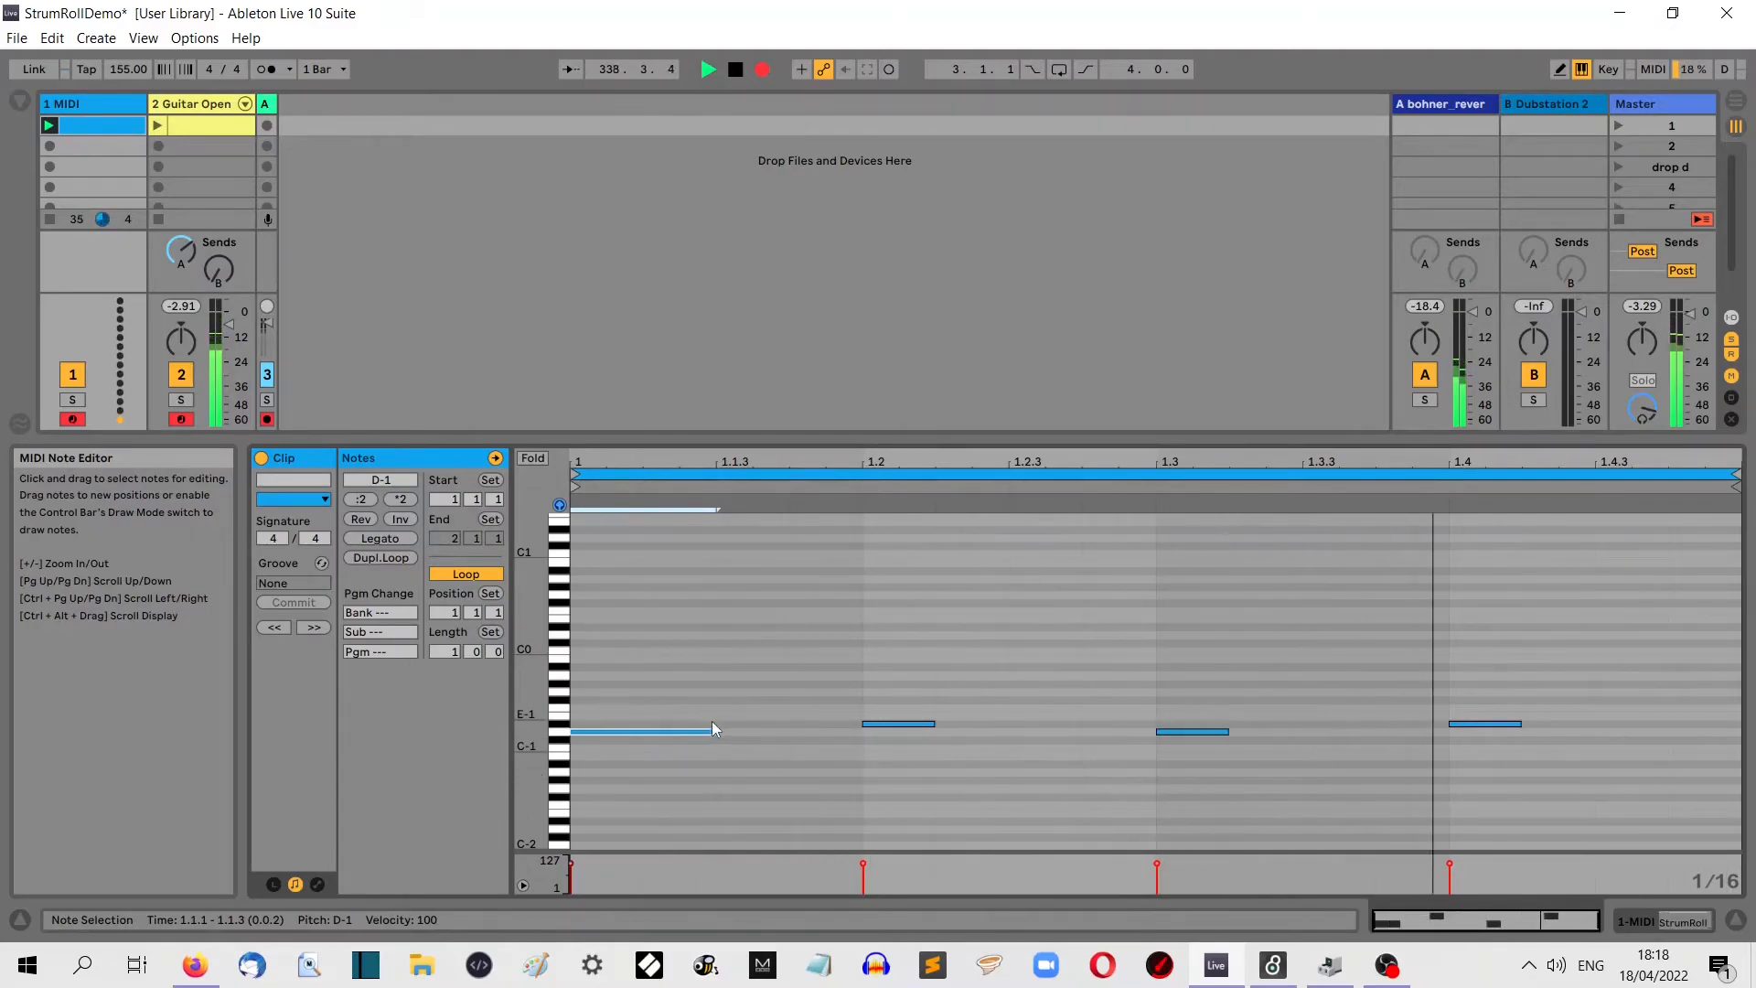
pyautogui.moveTo(715, 732); pyautogui.dragTo(756, 732)
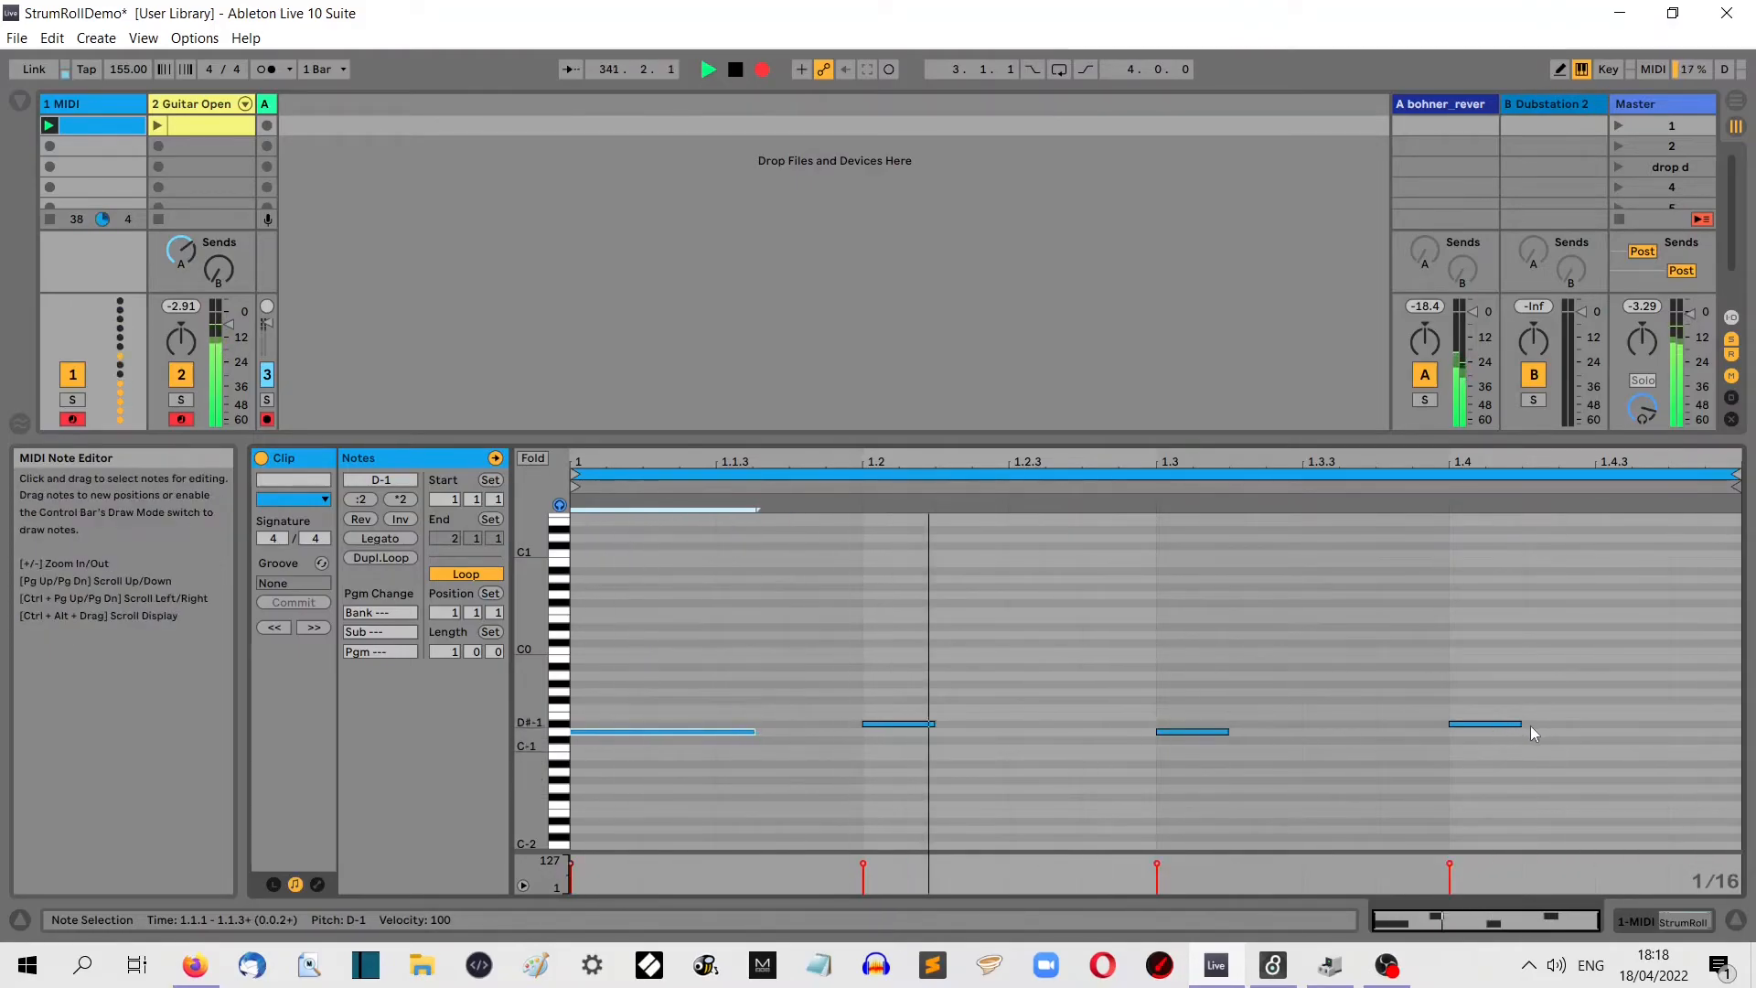
pyautogui.moveTo(1523, 724); pyautogui.dragTo(1595, 724)
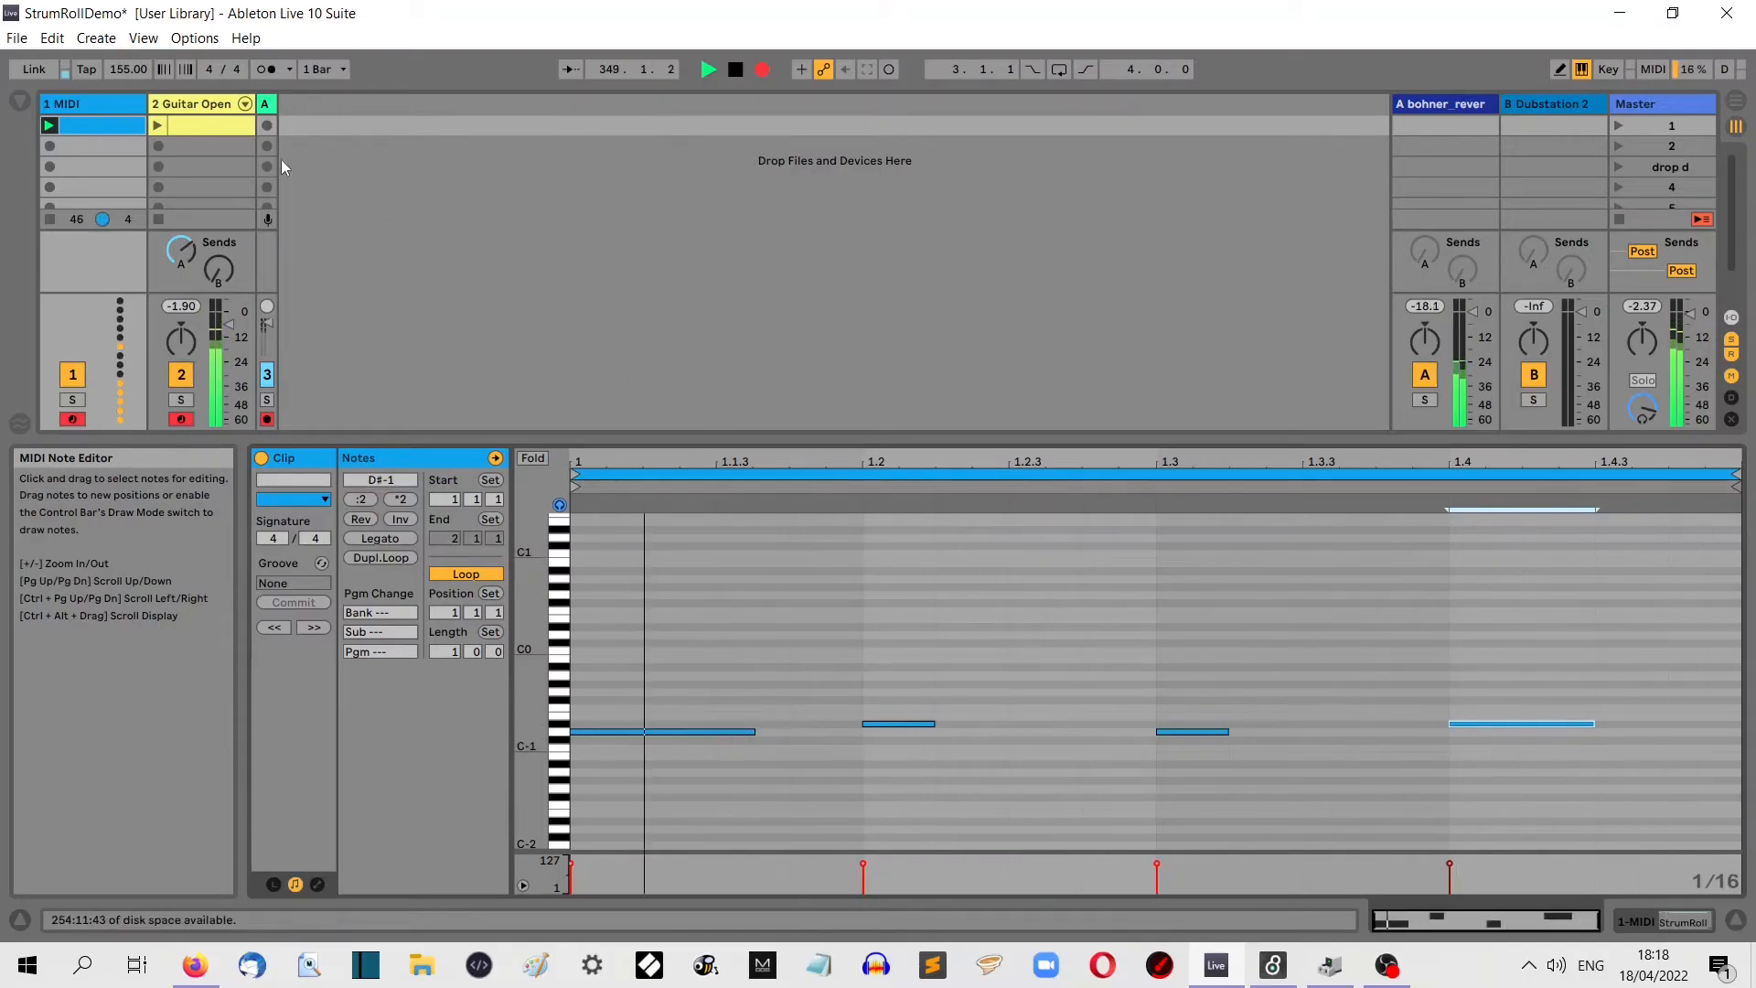
# Step: Raise the project tempo to 192 BPM and delete the tempo automation
pyautogui.click(123, 69)
pyautogui.moveTo(123, 69); pyautogui.dragTo(122, 35)
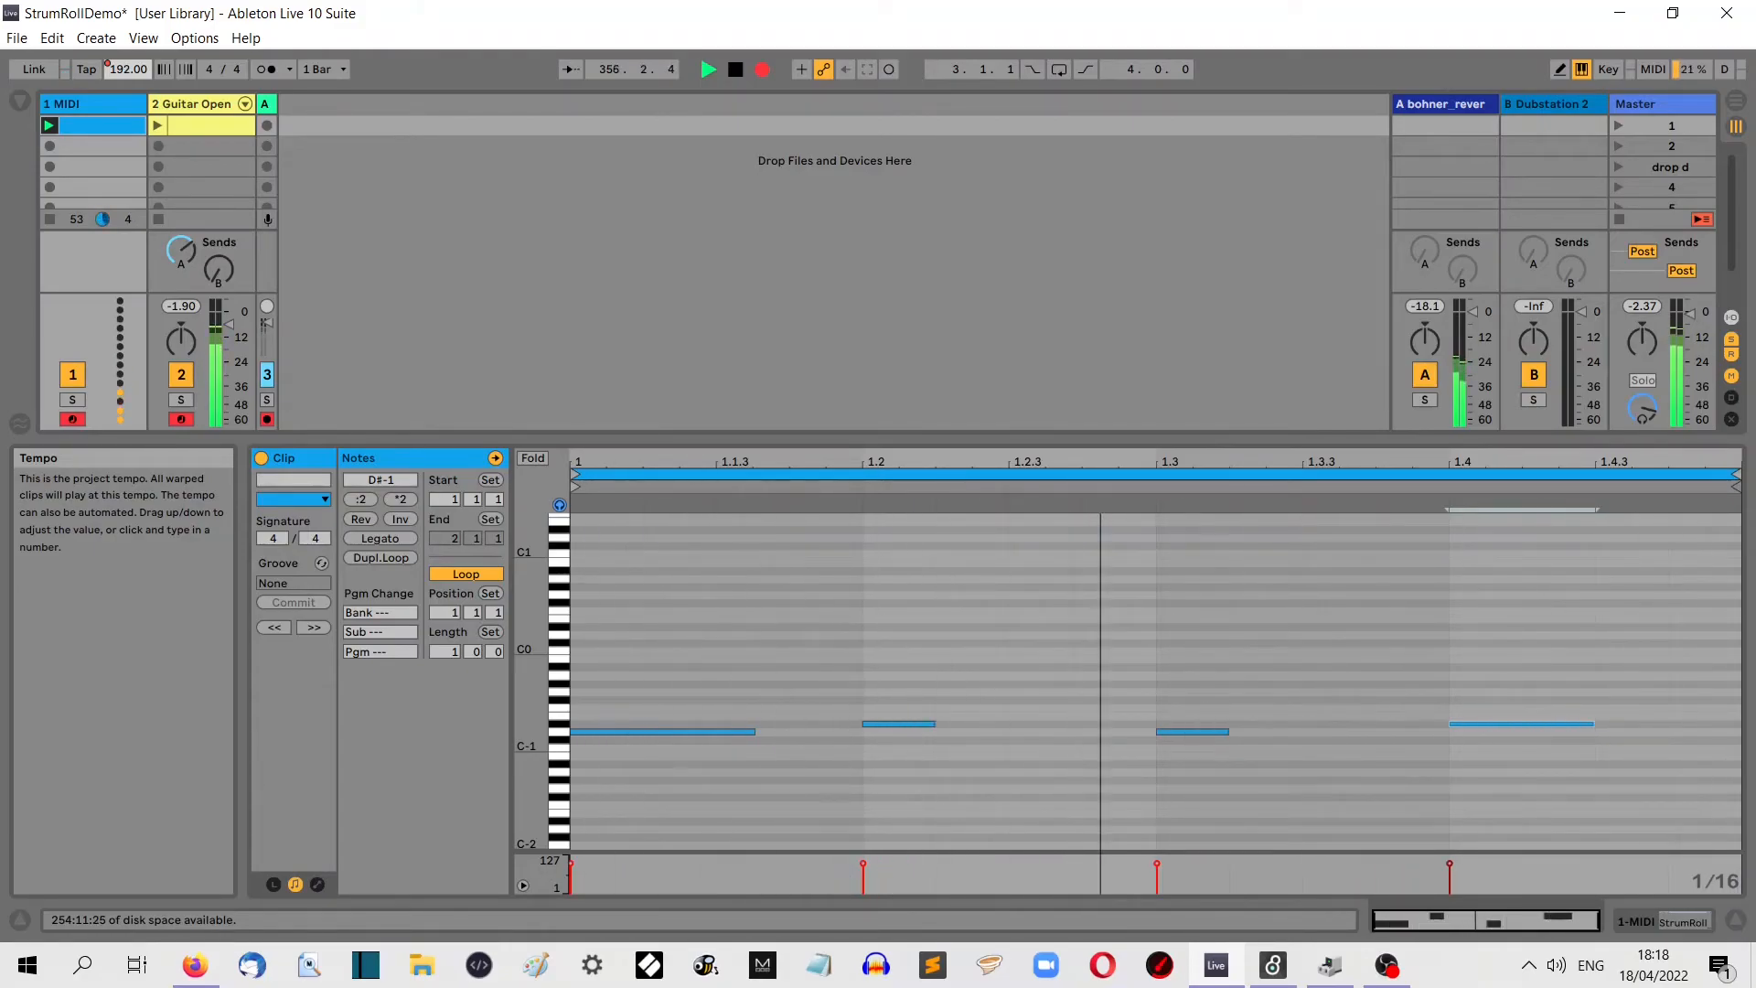
pyautogui.rightClick(124, 75)
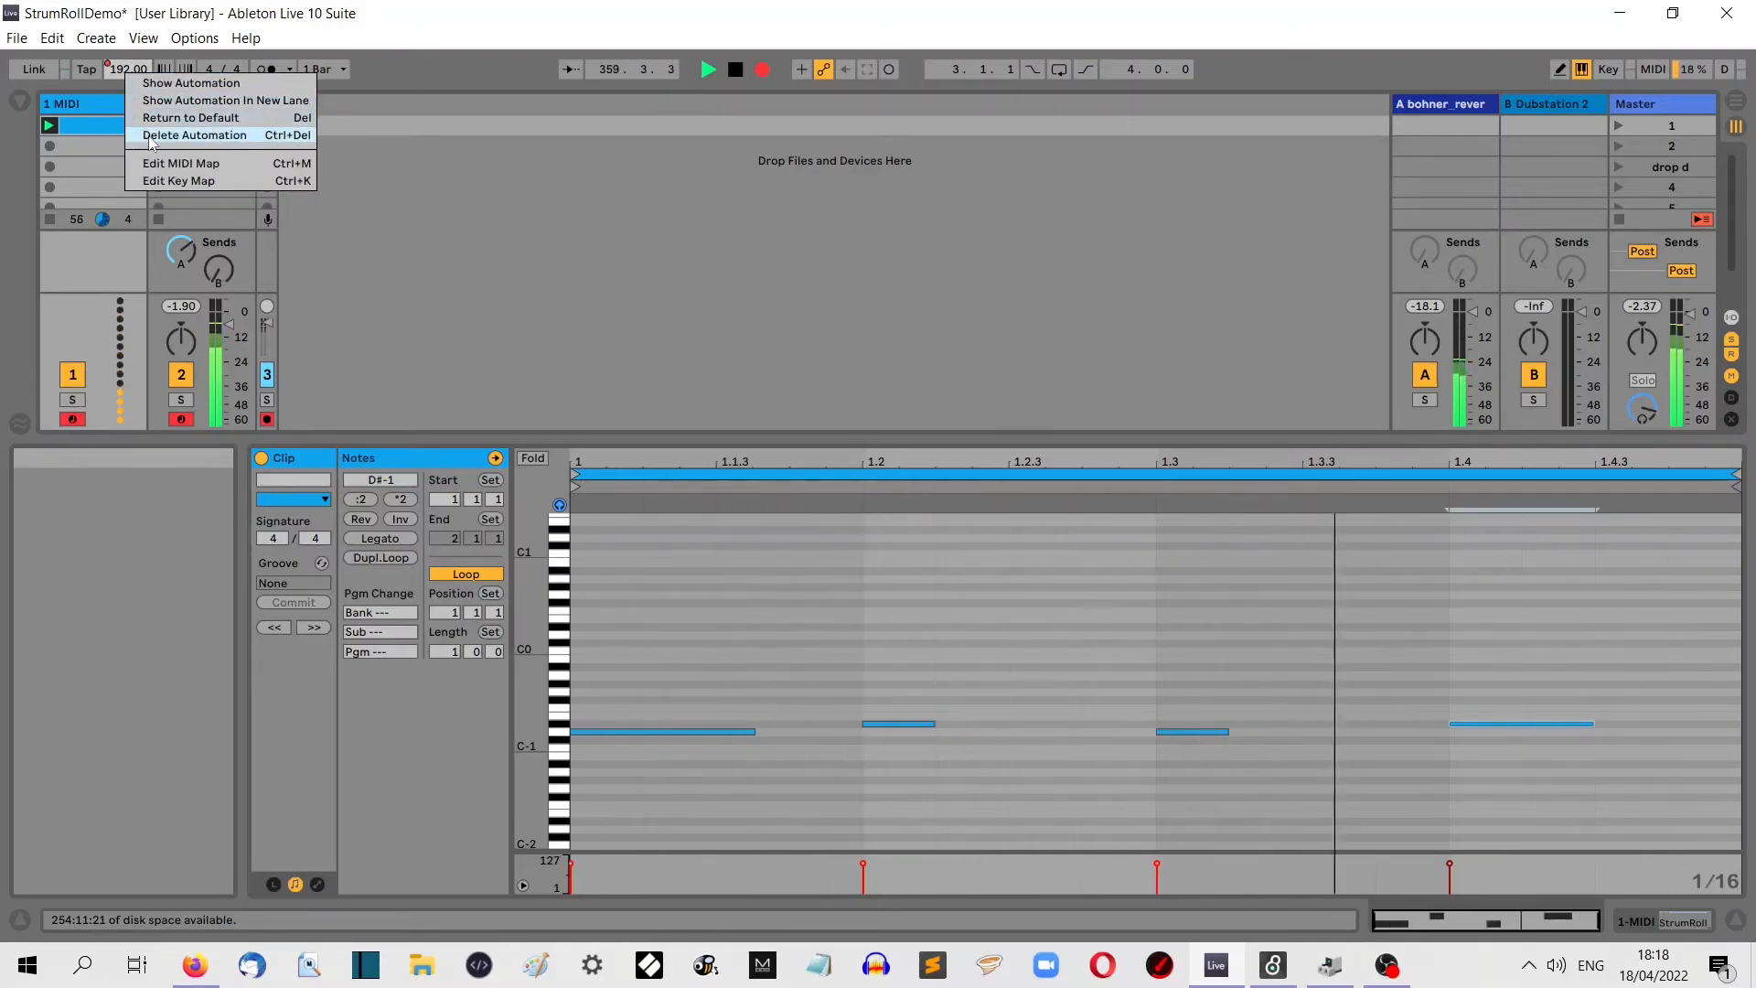
pyautogui.click(148, 136)
pyautogui.rightClick(119, 70)
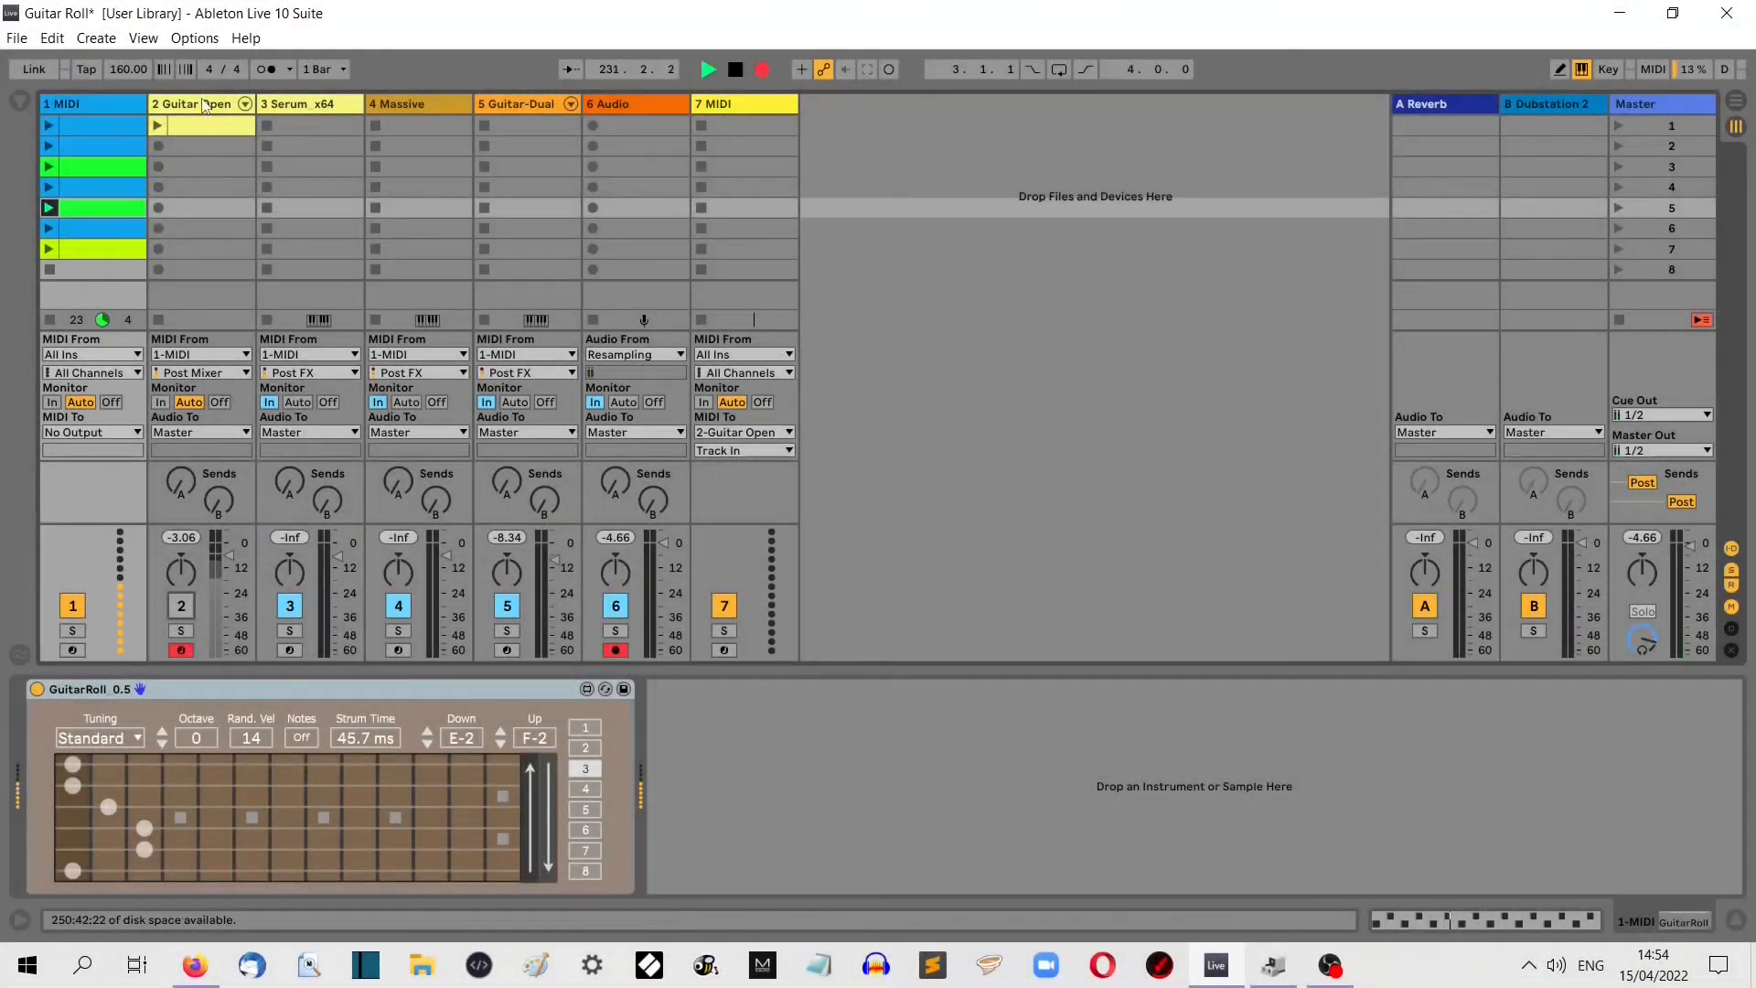
# Step: In the Guitar Roll project, enable Serum on track 3 and launch the 1 MIDI clips in slots 3 and 7
pyautogui.click(316, 107)
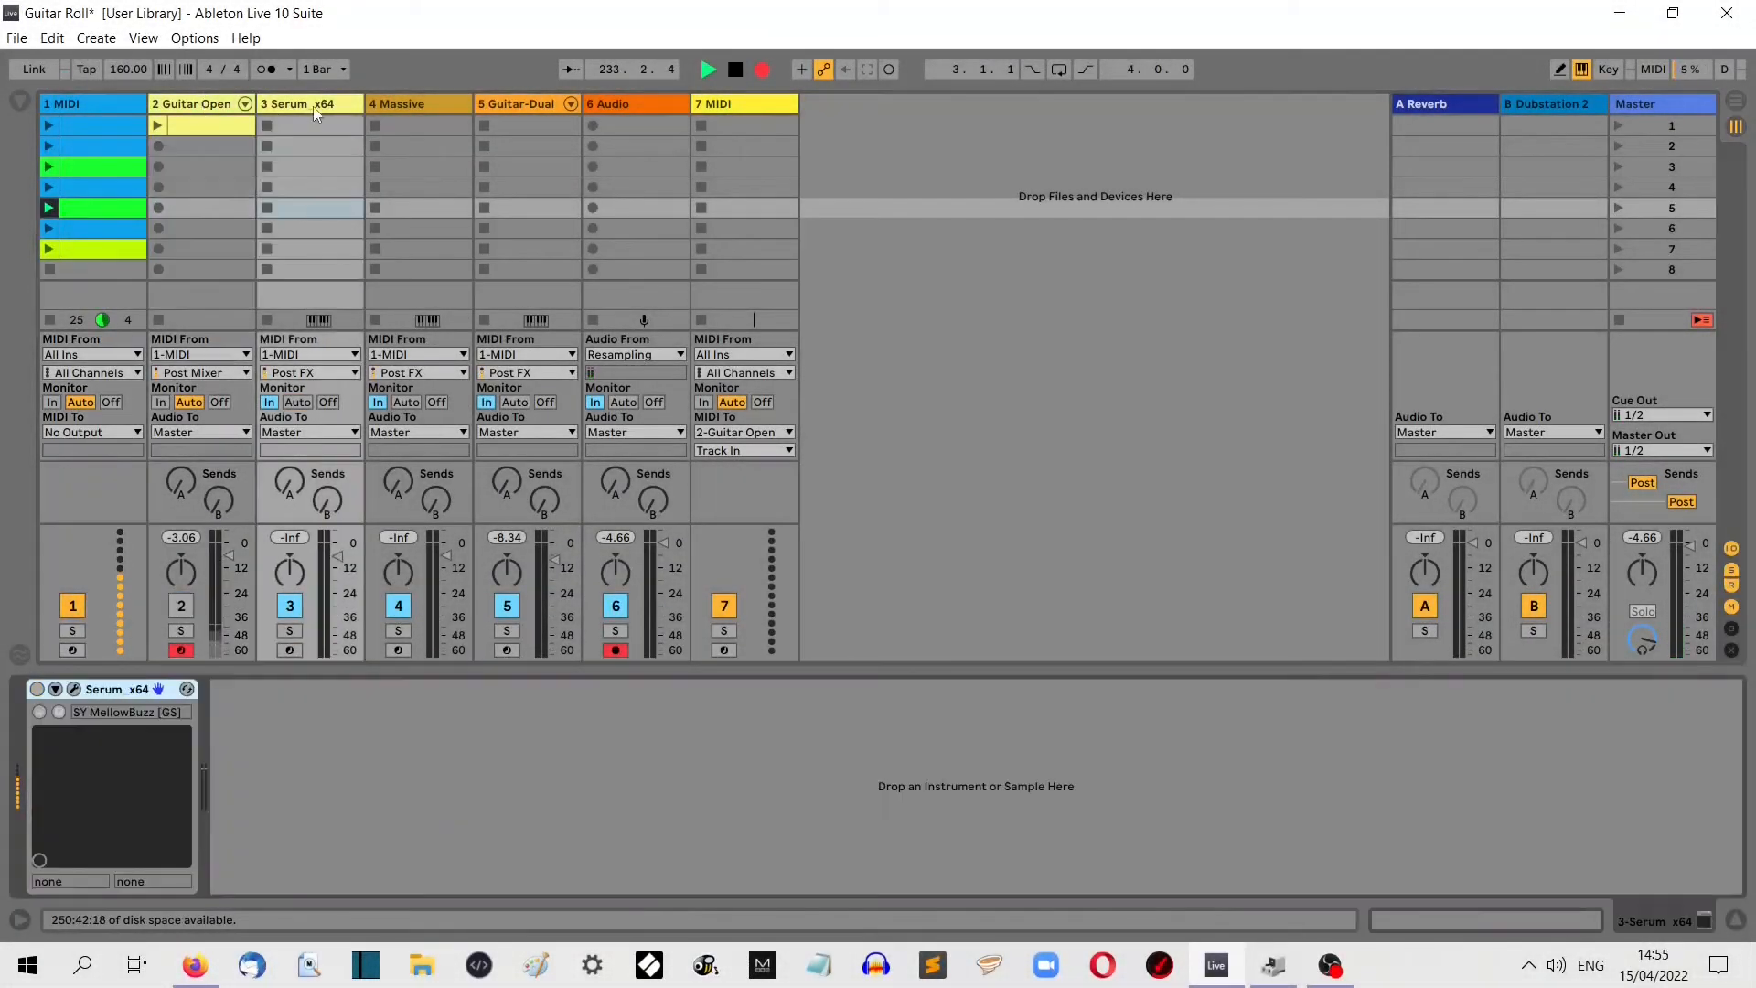
pyautogui.click(37, 691)
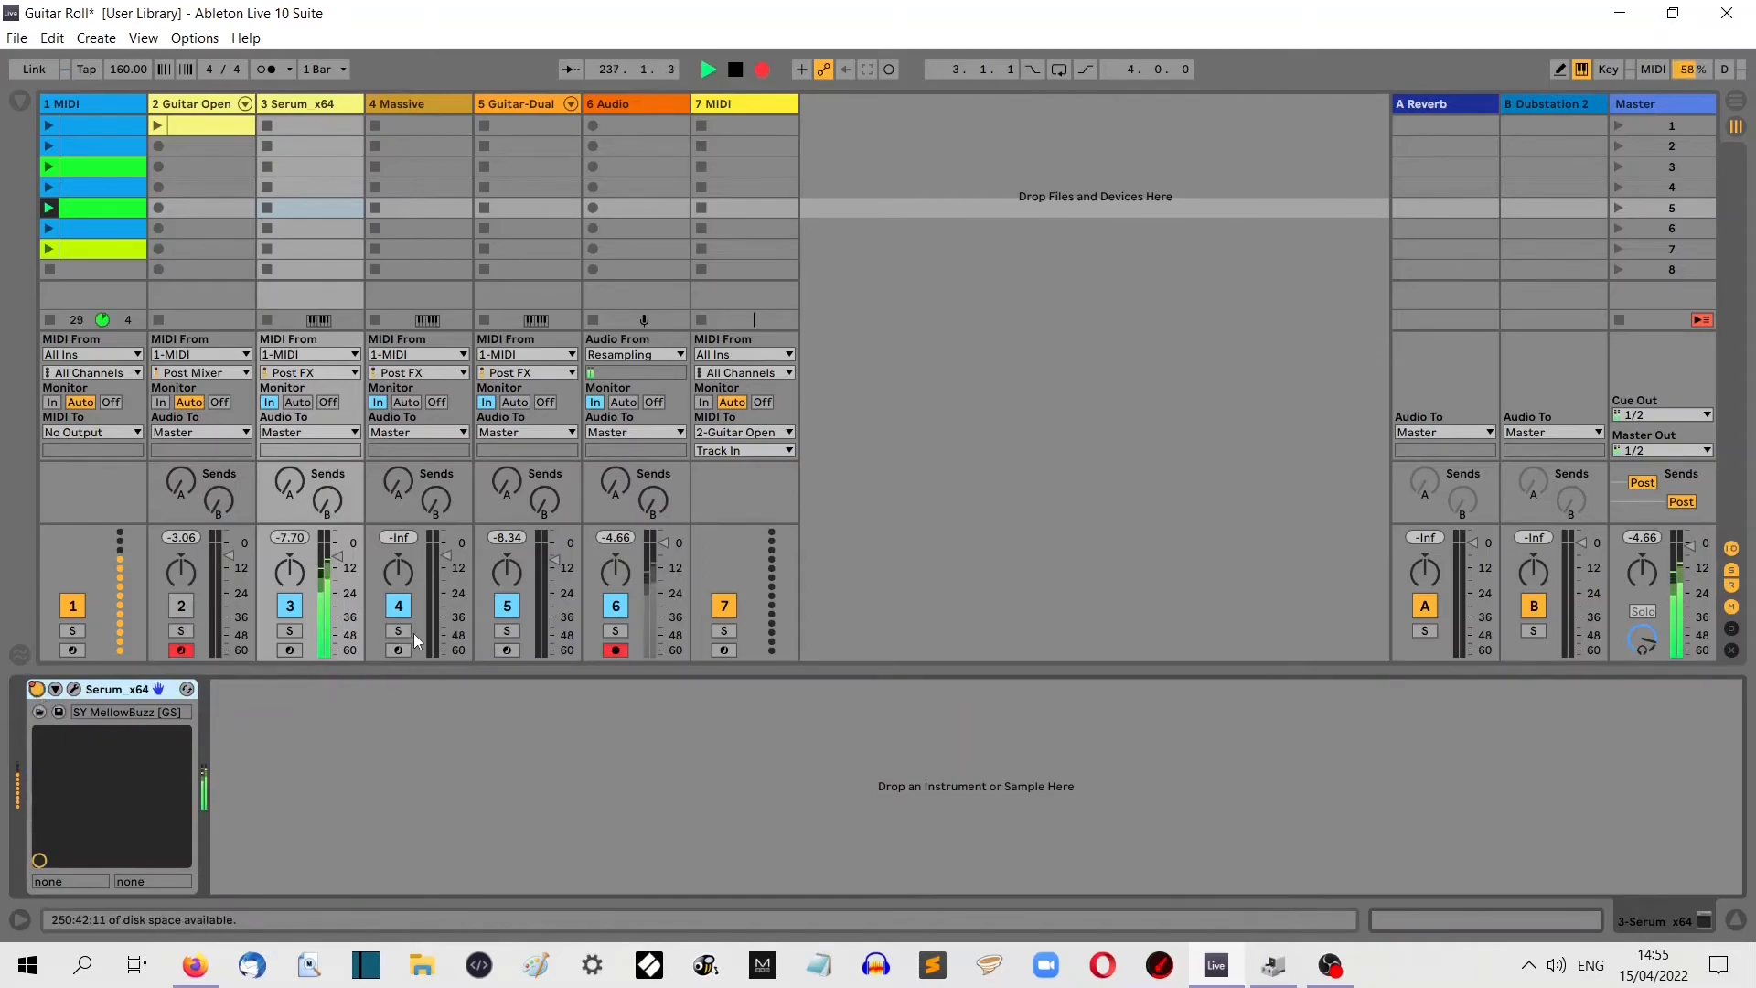
pyautogui.click(52, 169)
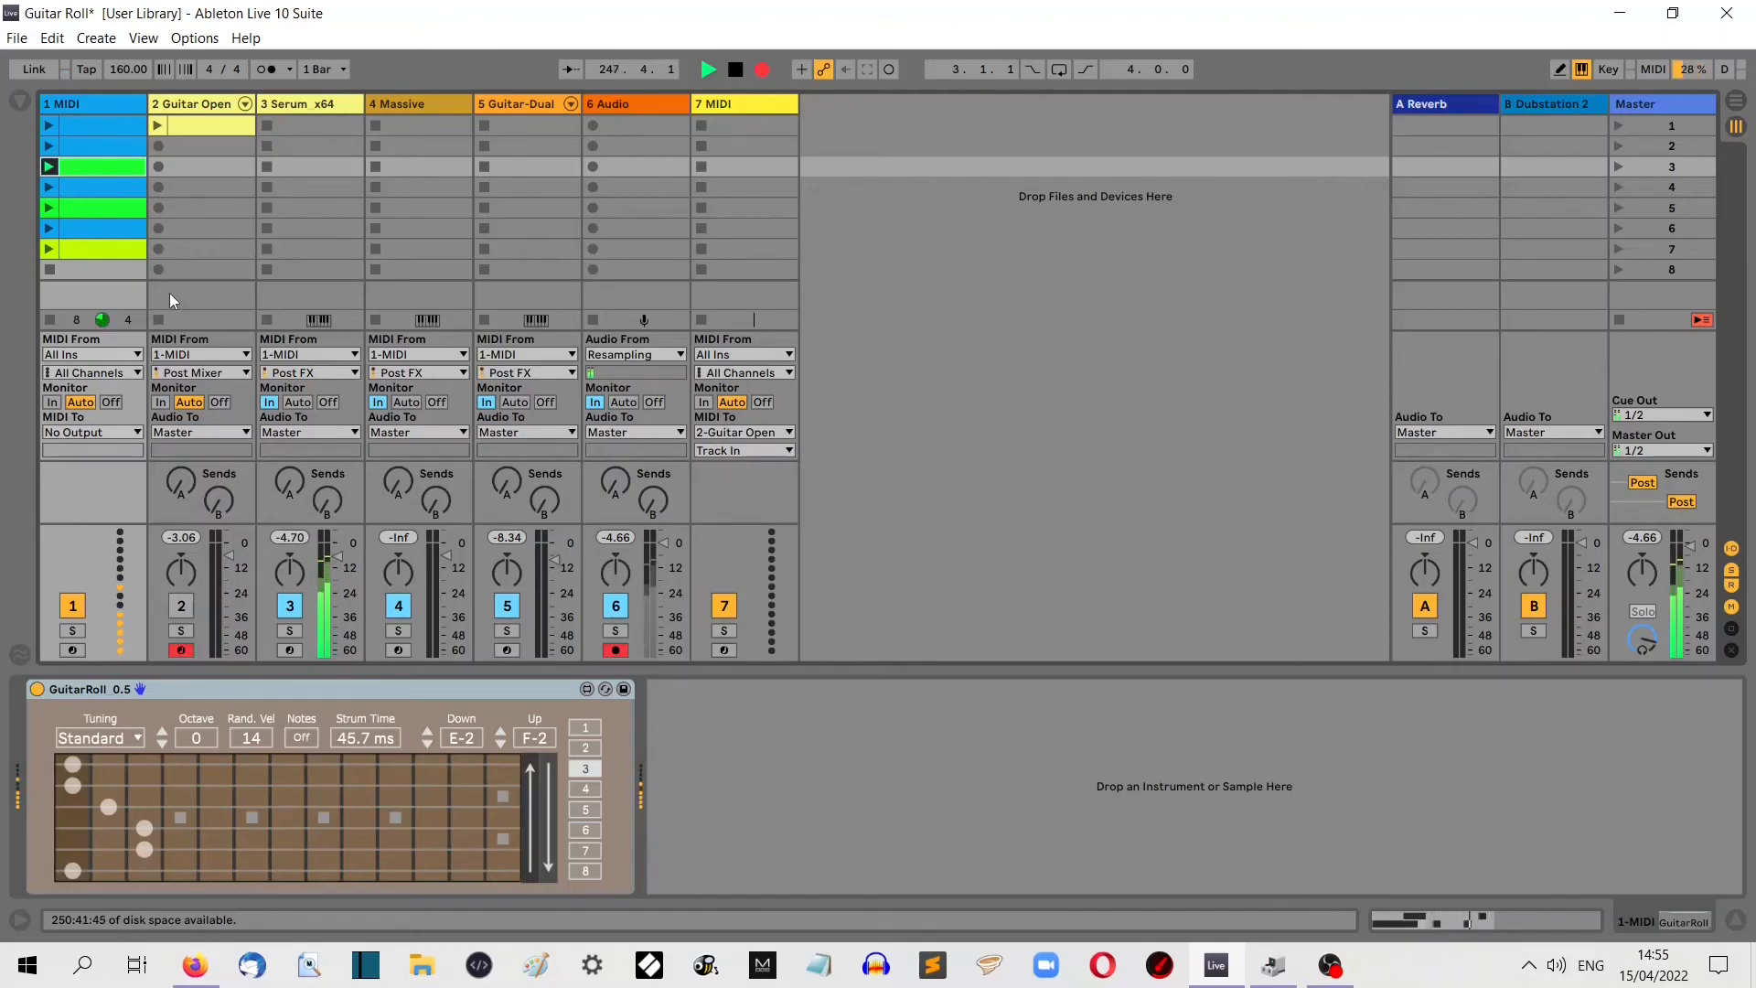
pyautogui.click(52, 250)
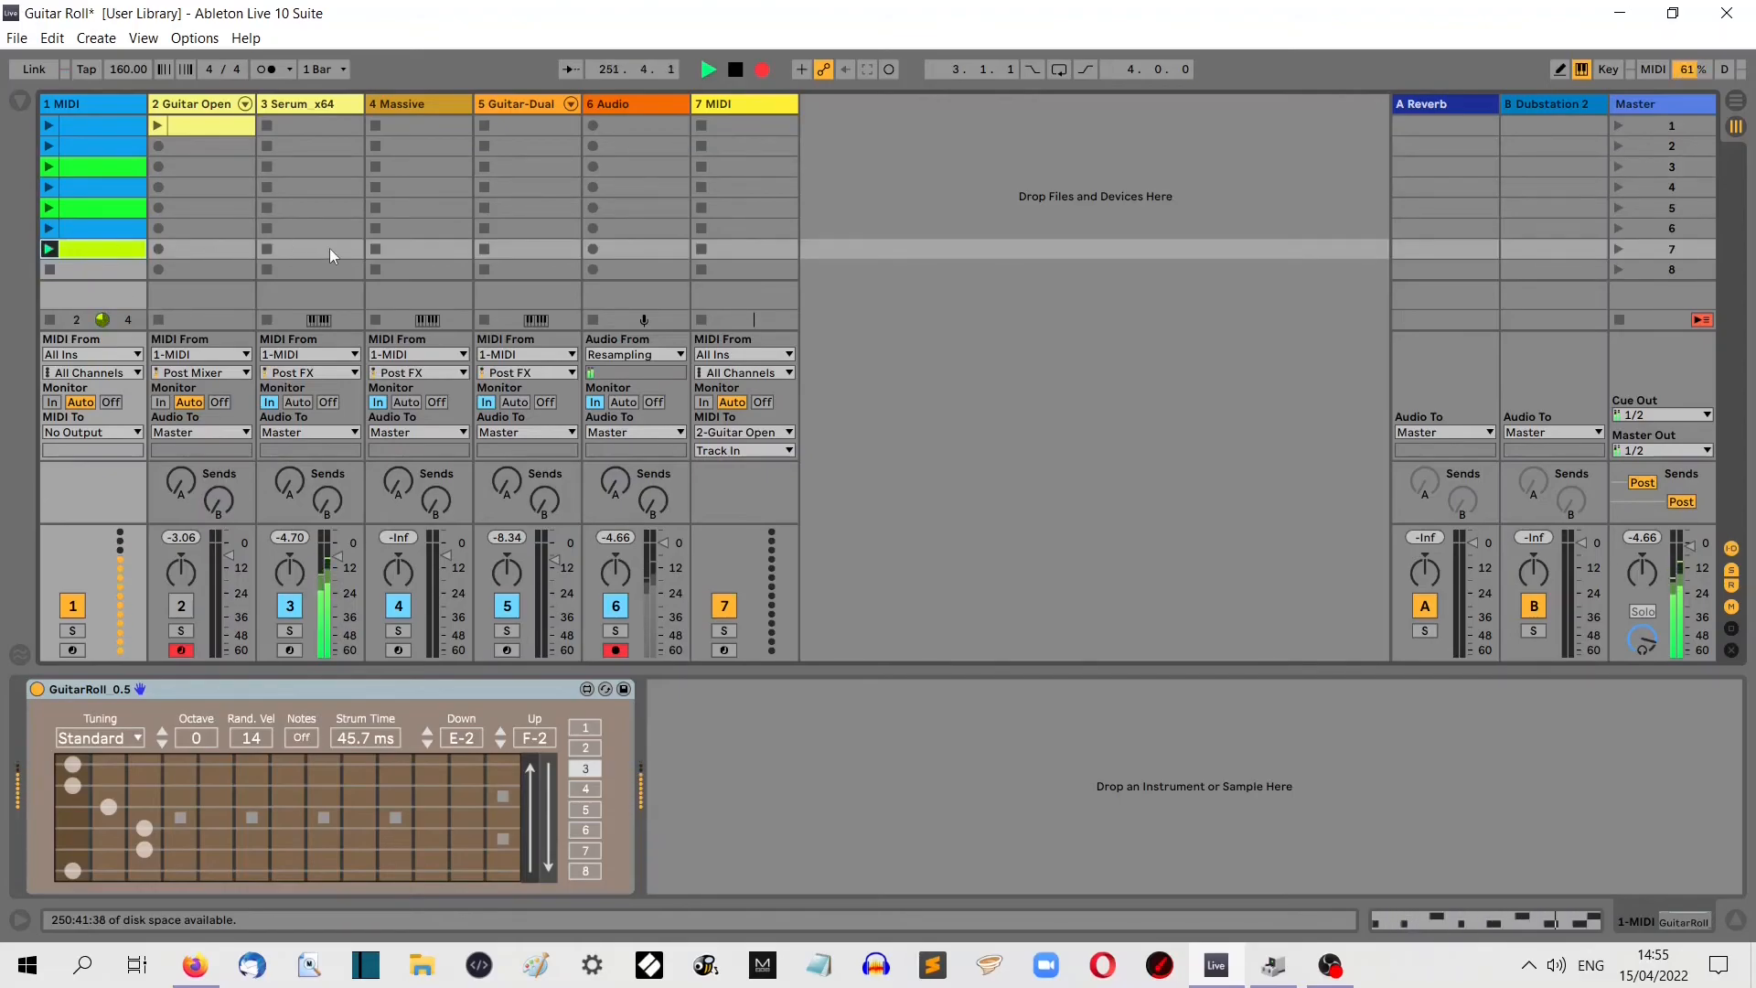
# Step: Switch the playing instrument from Serum to Massive by disabling Serum and enabling Massive on track 4
pyautogui.click(308, 104)
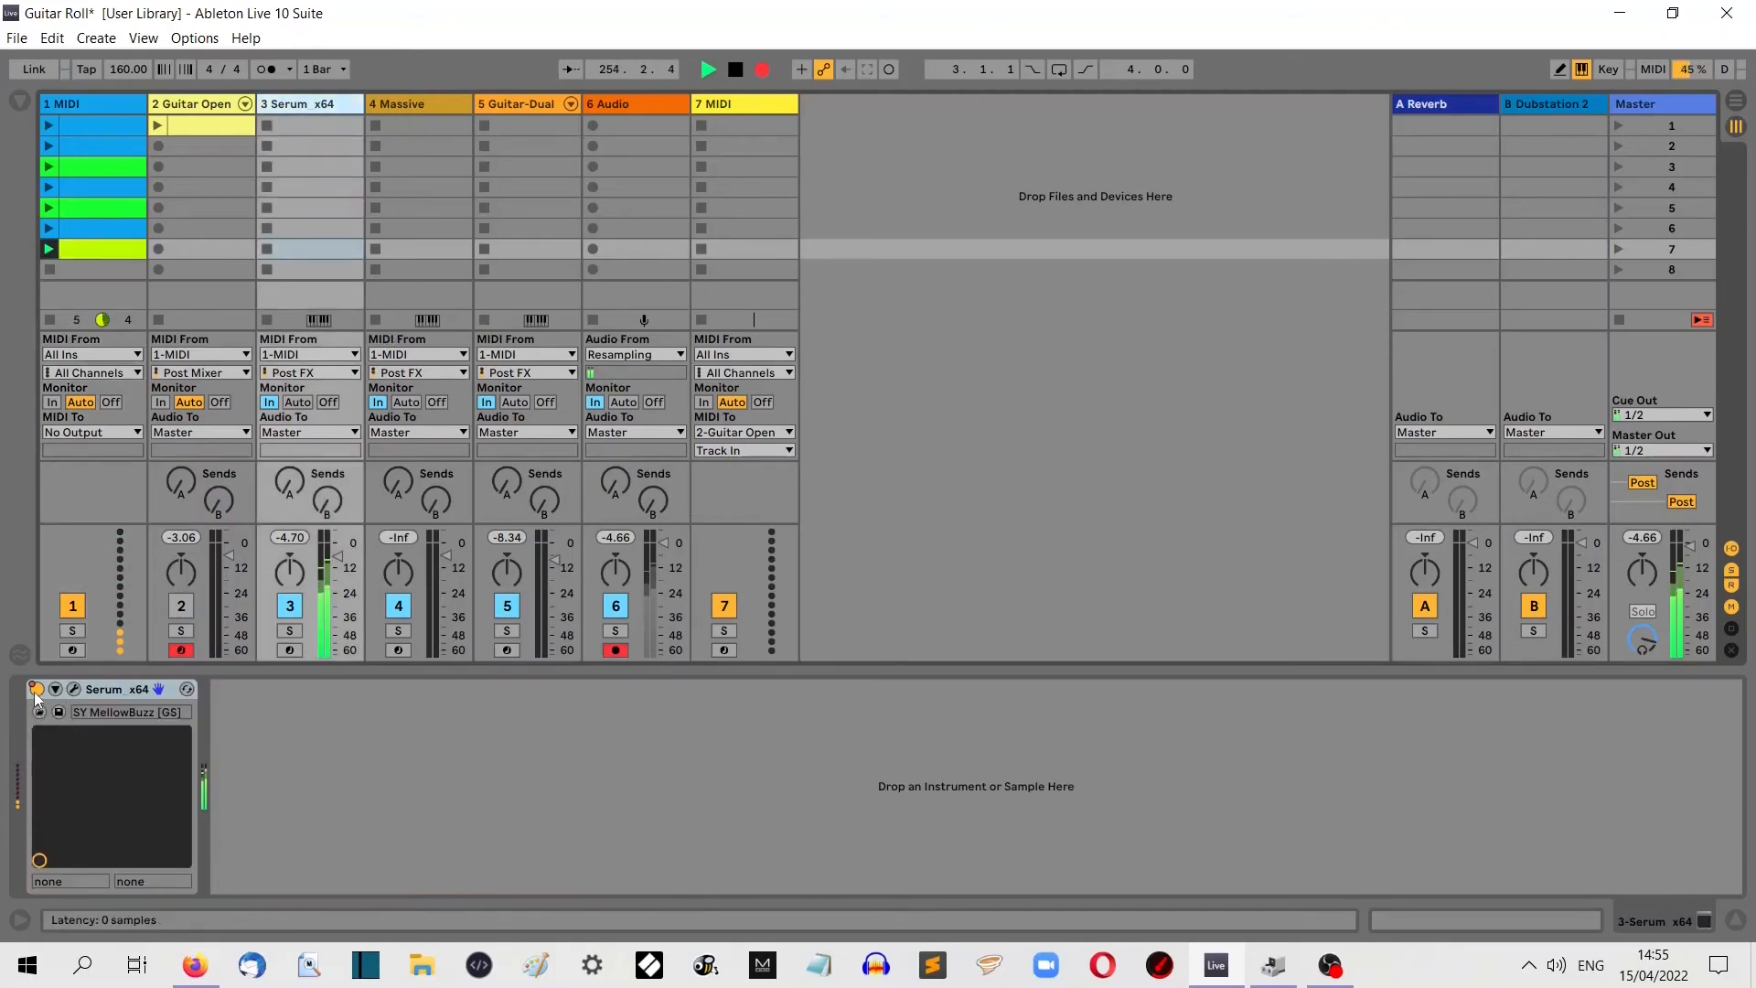
pyautogui.click(413, 106)
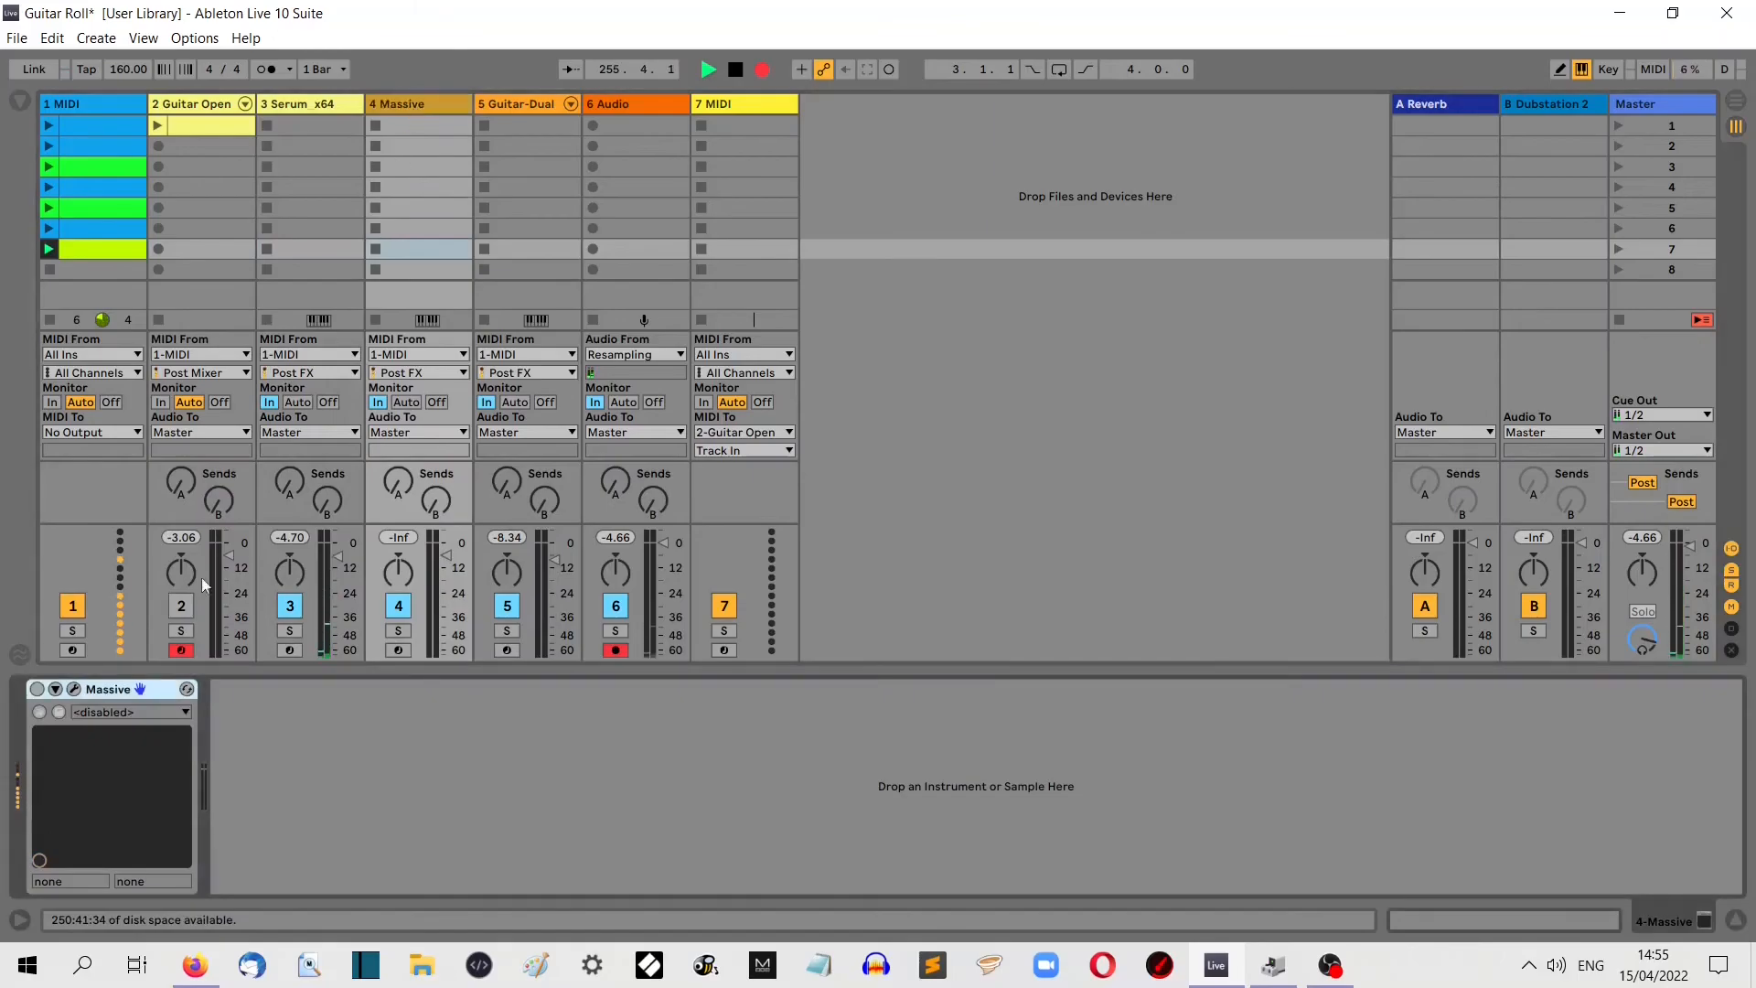
pyautogui.click(36, 689)
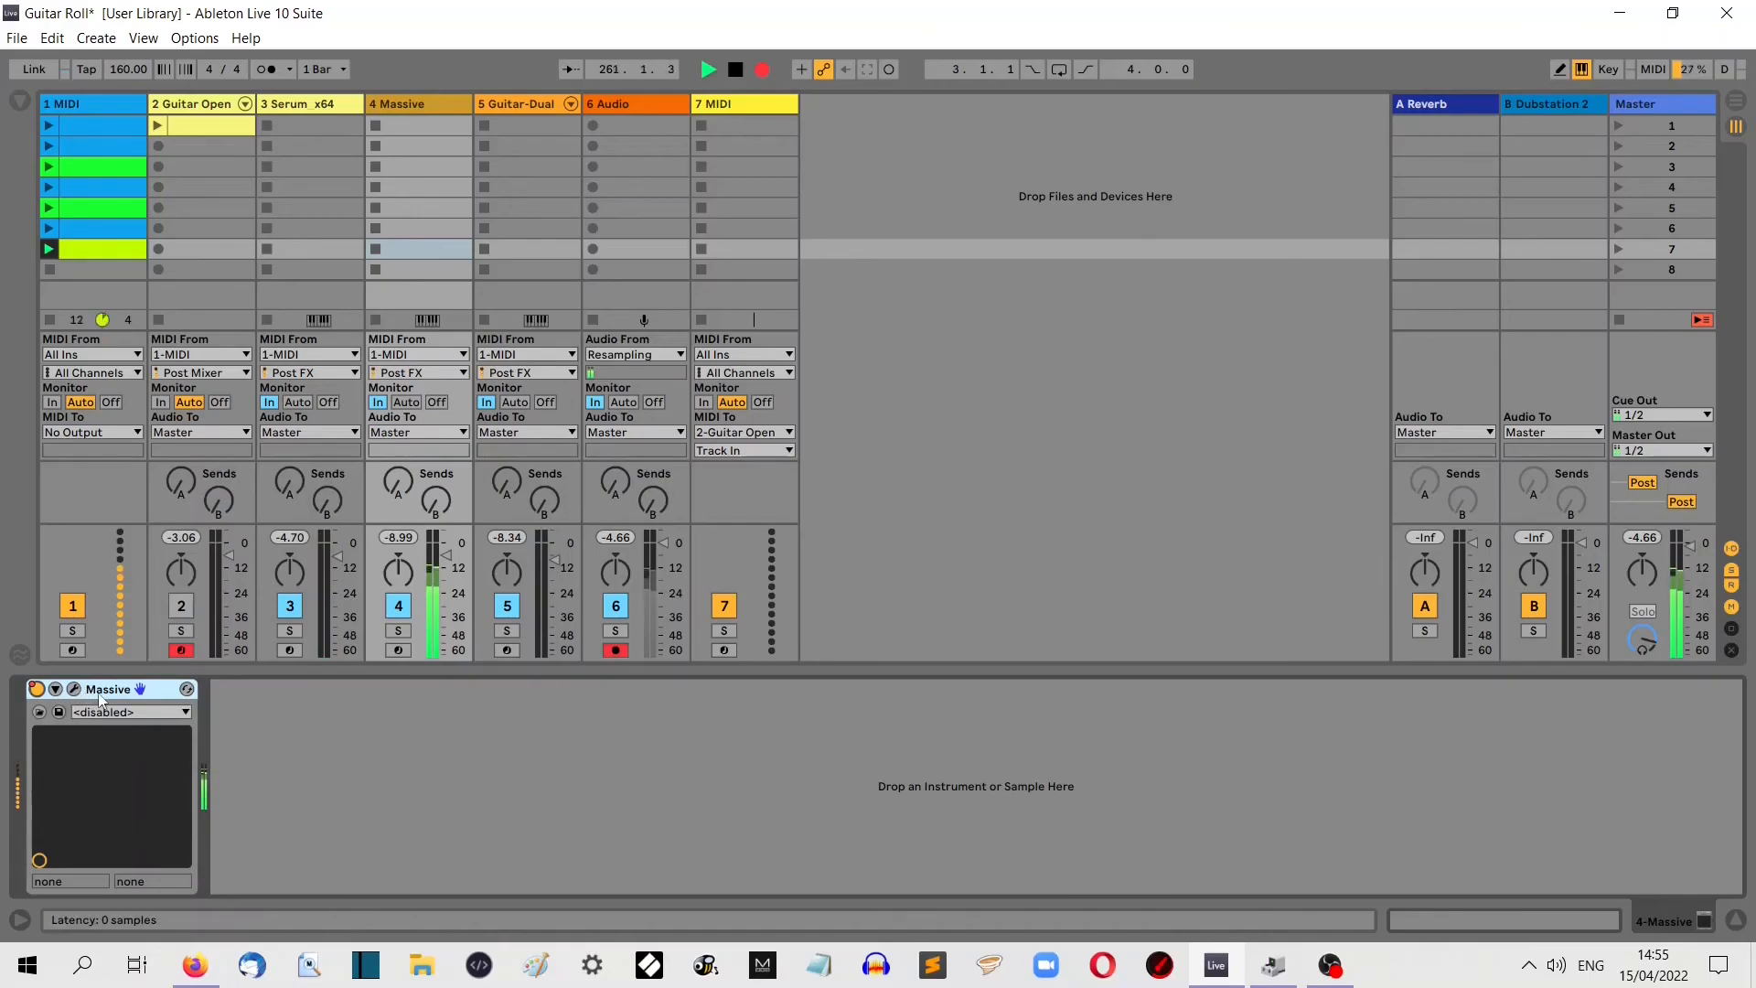
# Step: Switch playback from Massive to the Guitar-Dual Amped Crunch rack, and launch the 1 MIDI clips in slots 5 and 3
pyautogui.click(517, 108)
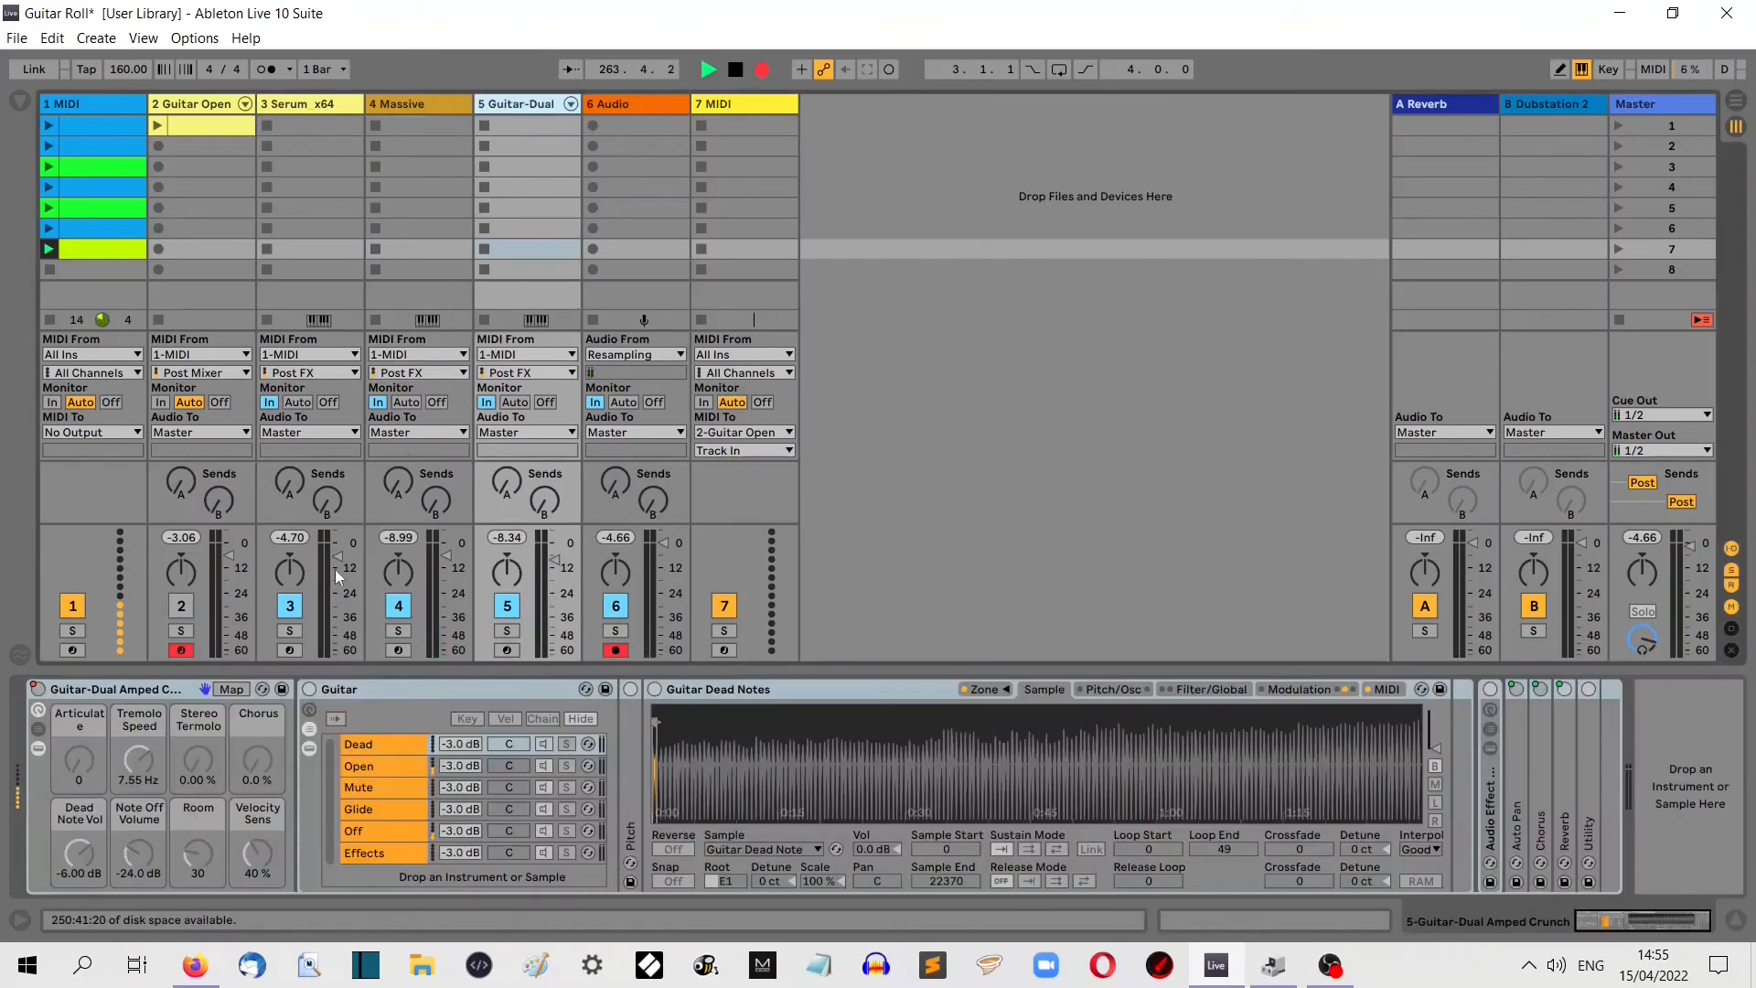
pyautogui.click(37, 690)
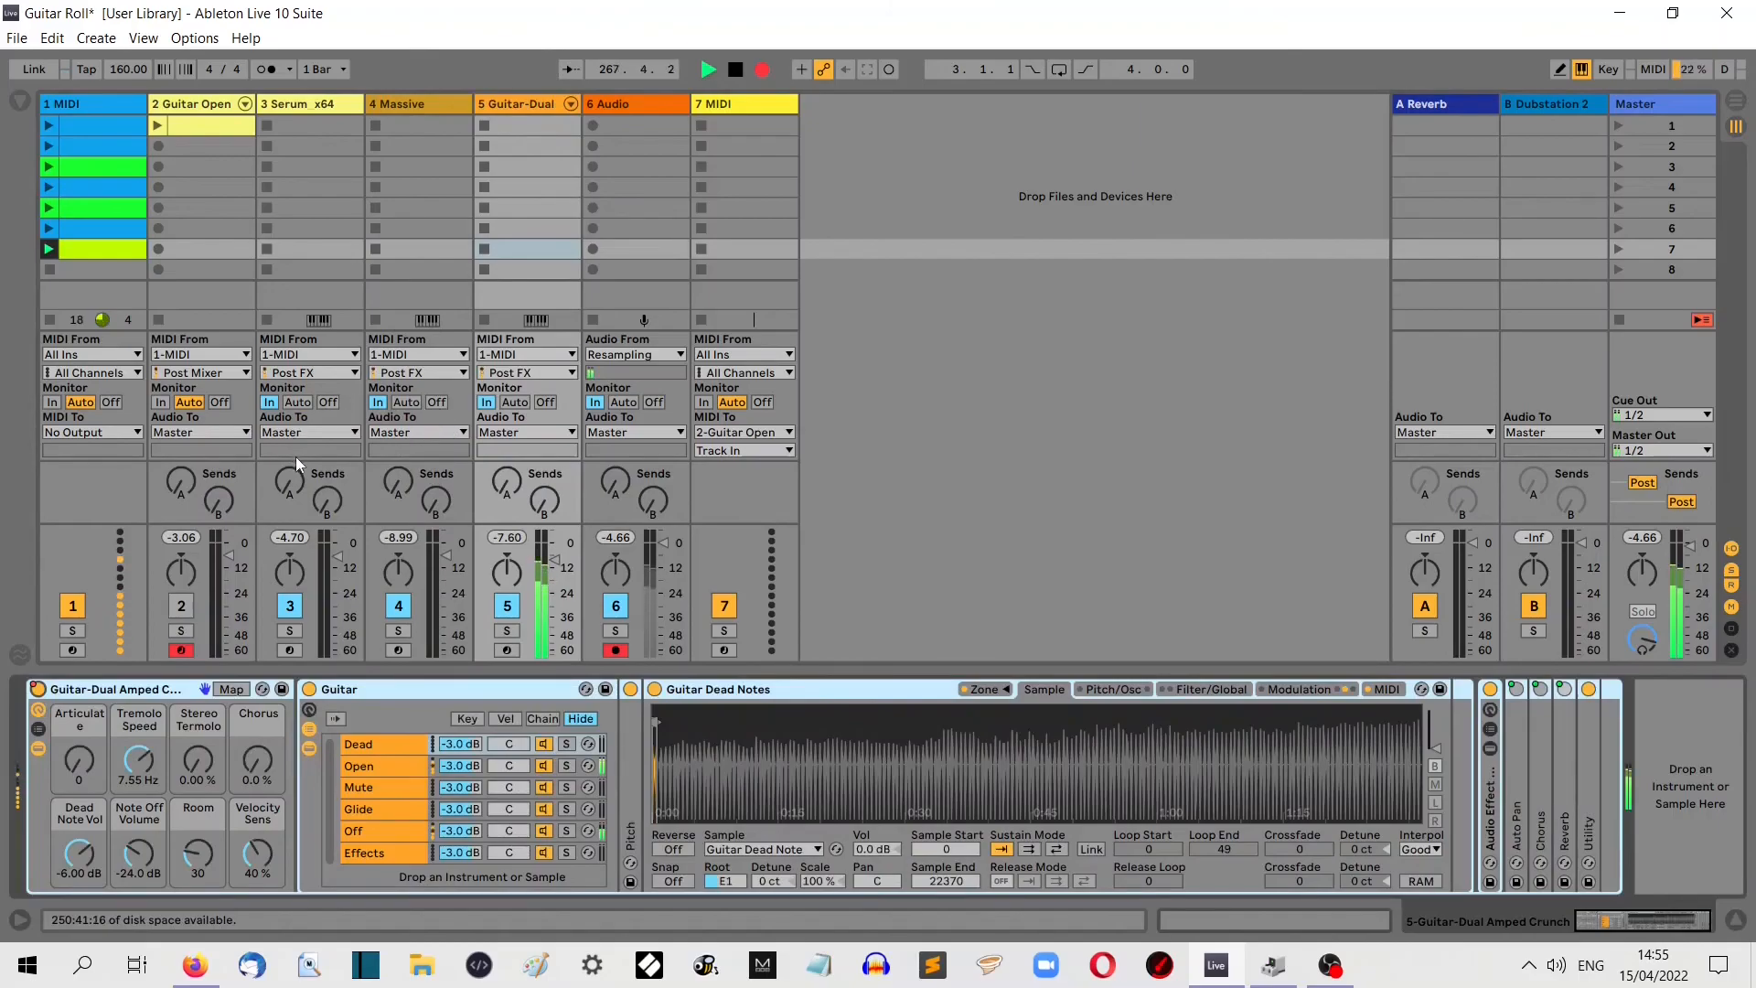
pyautogui.click(48, 208)
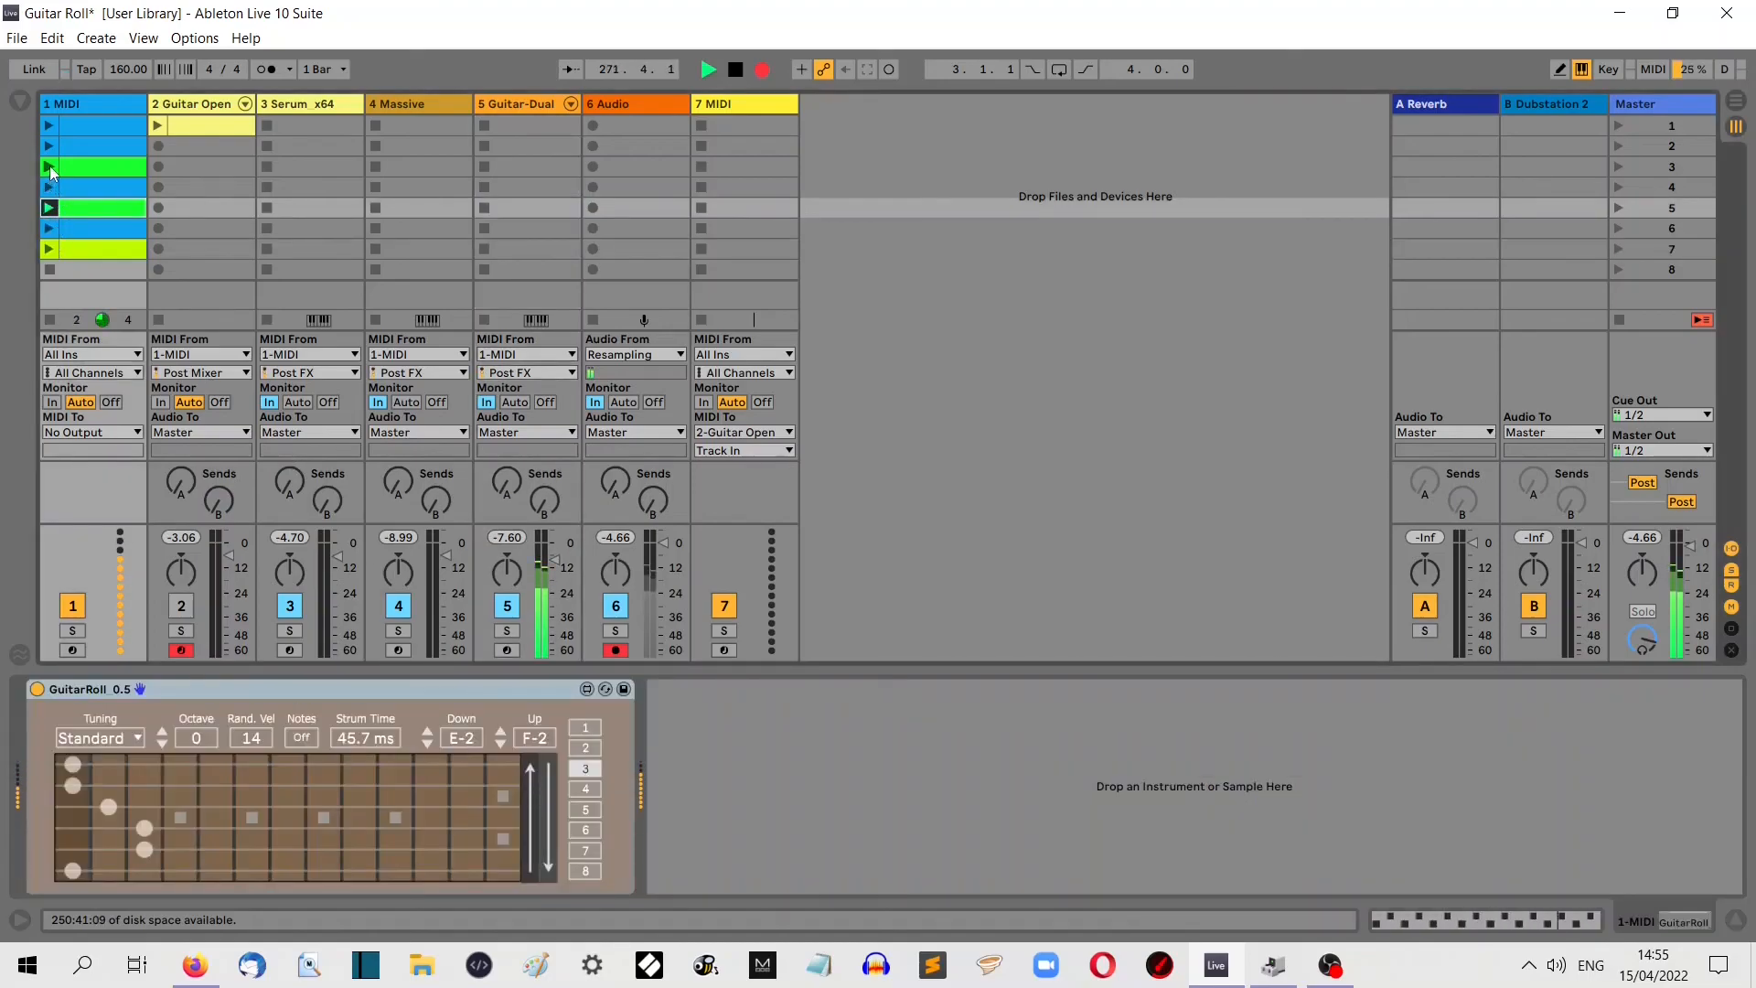
pyautogui.click(49, 167)
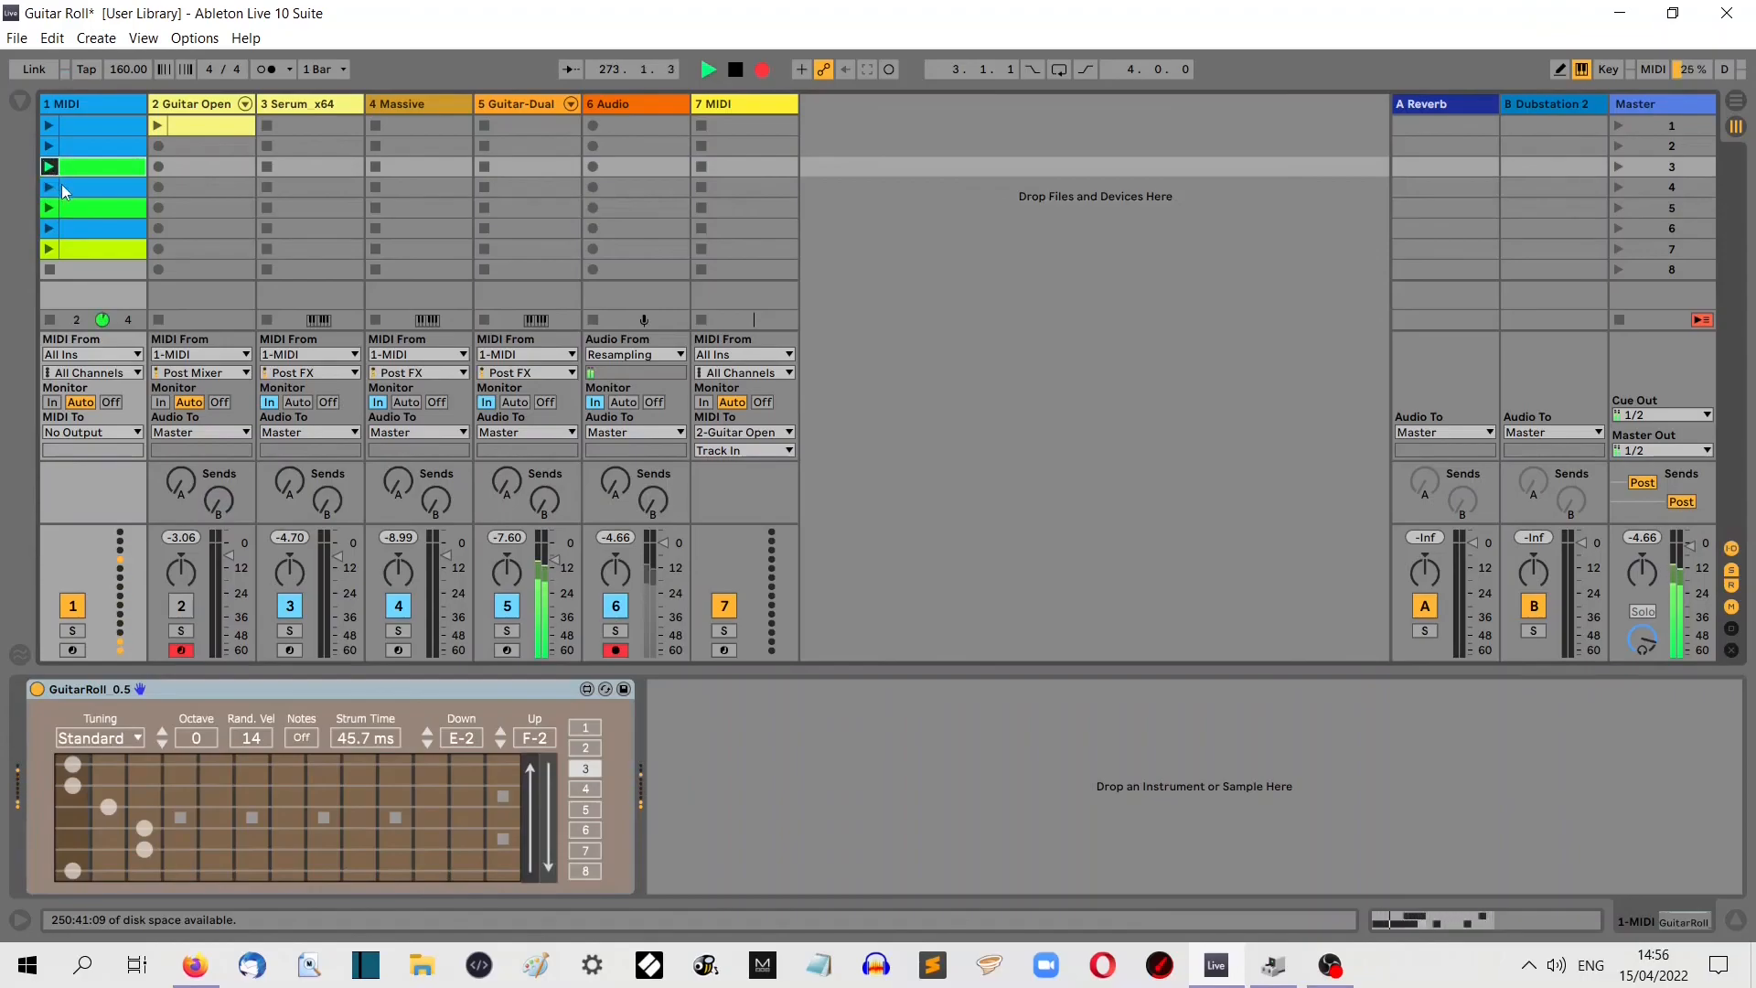